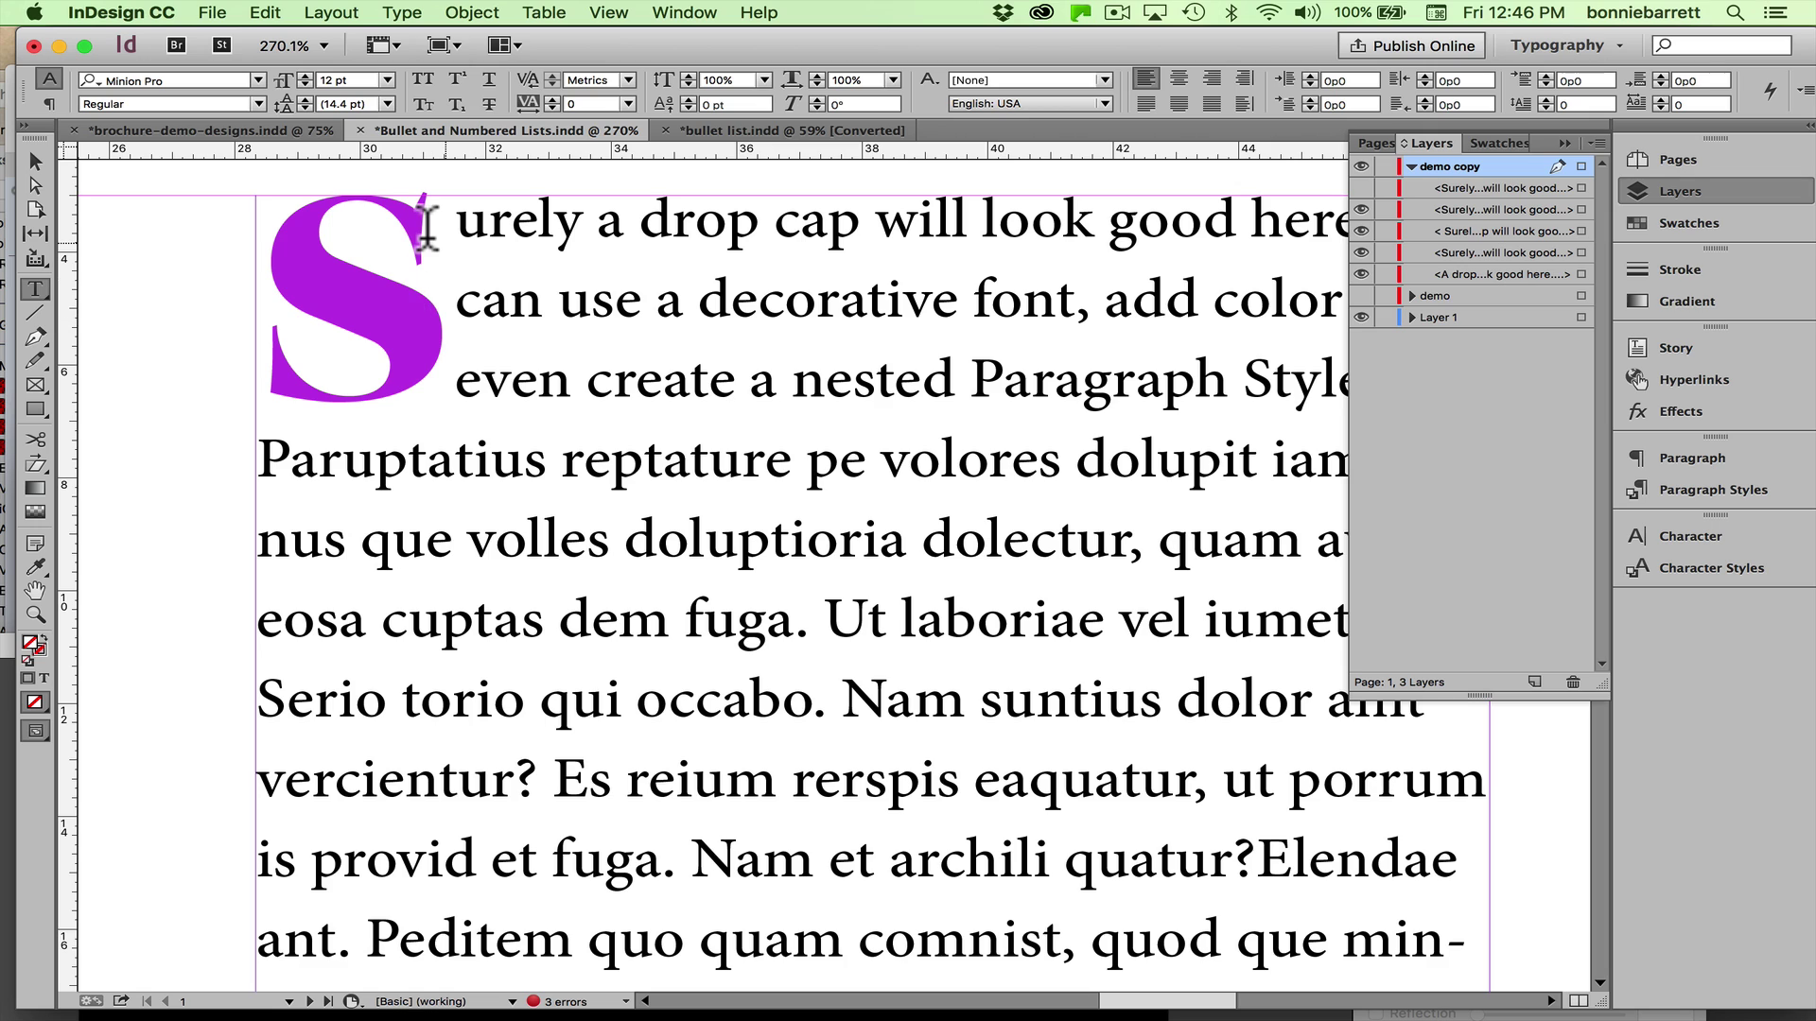
Hide the layer that holds the finished purple drop-cap example paragraph
left_click(1359, 208)
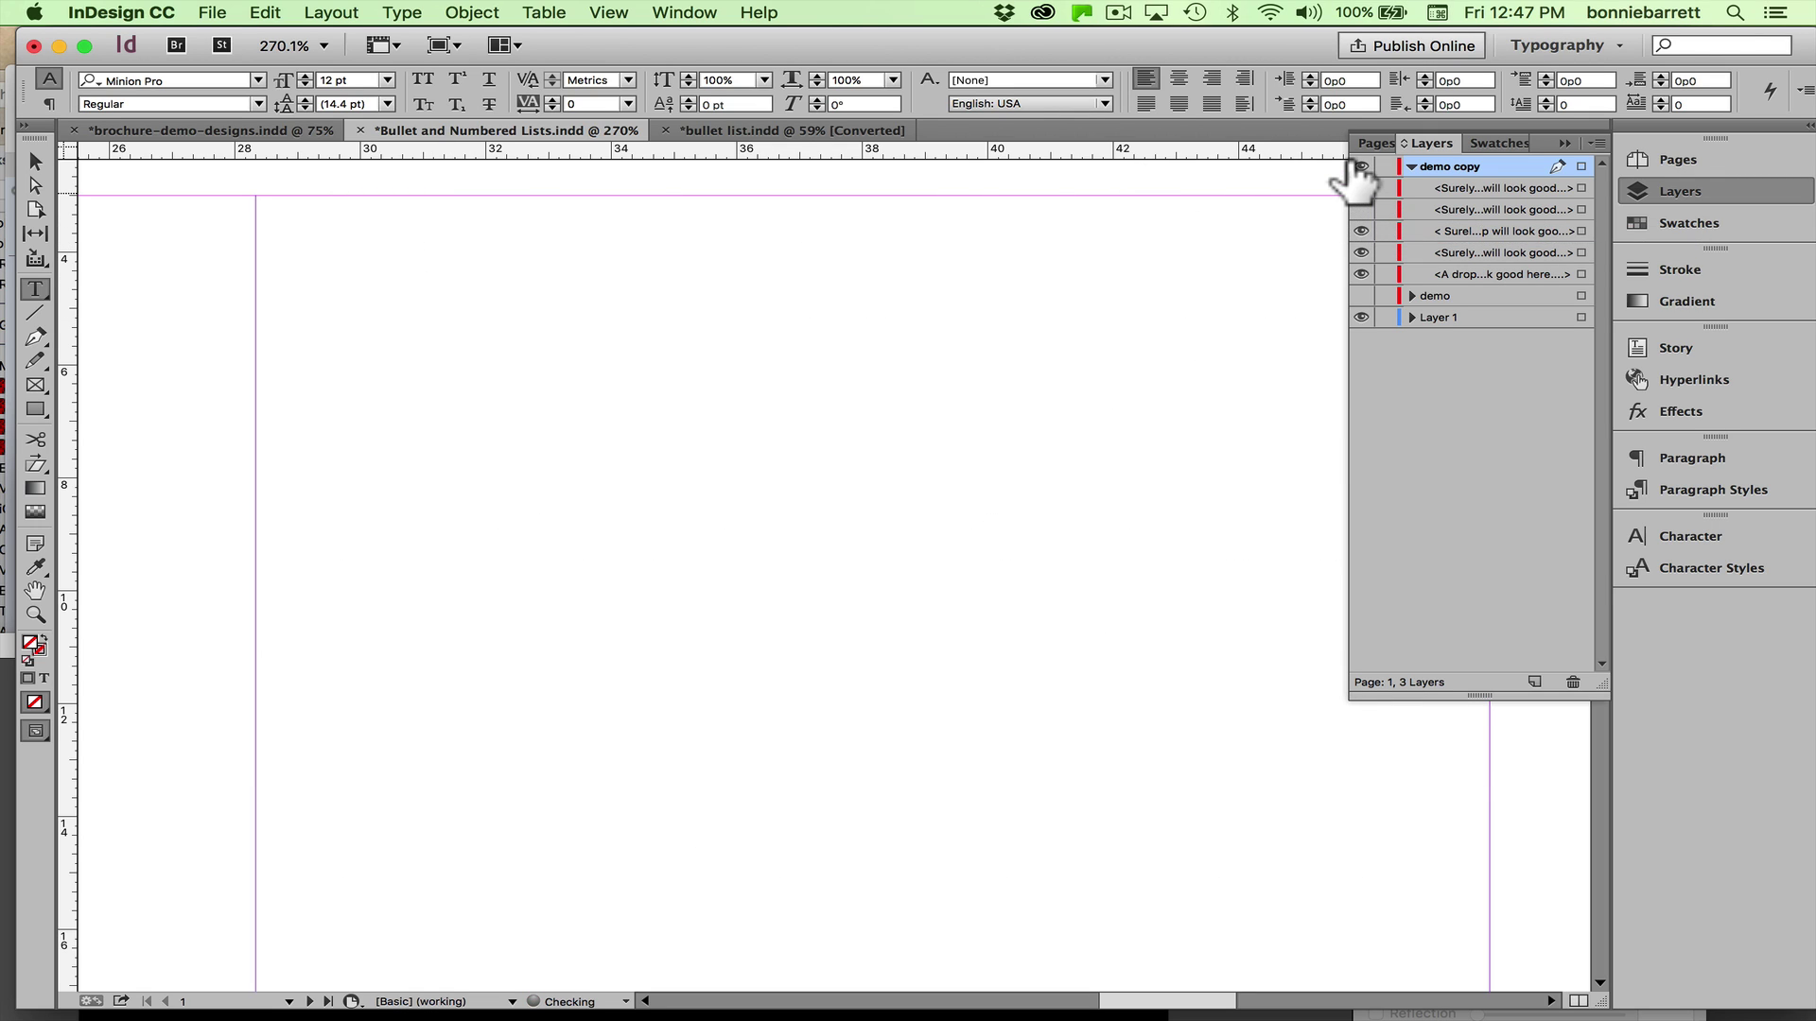
Show the plain paragraph layer and set its opening S in Kepler Std Black Extended Display
left_click(1360, 187)
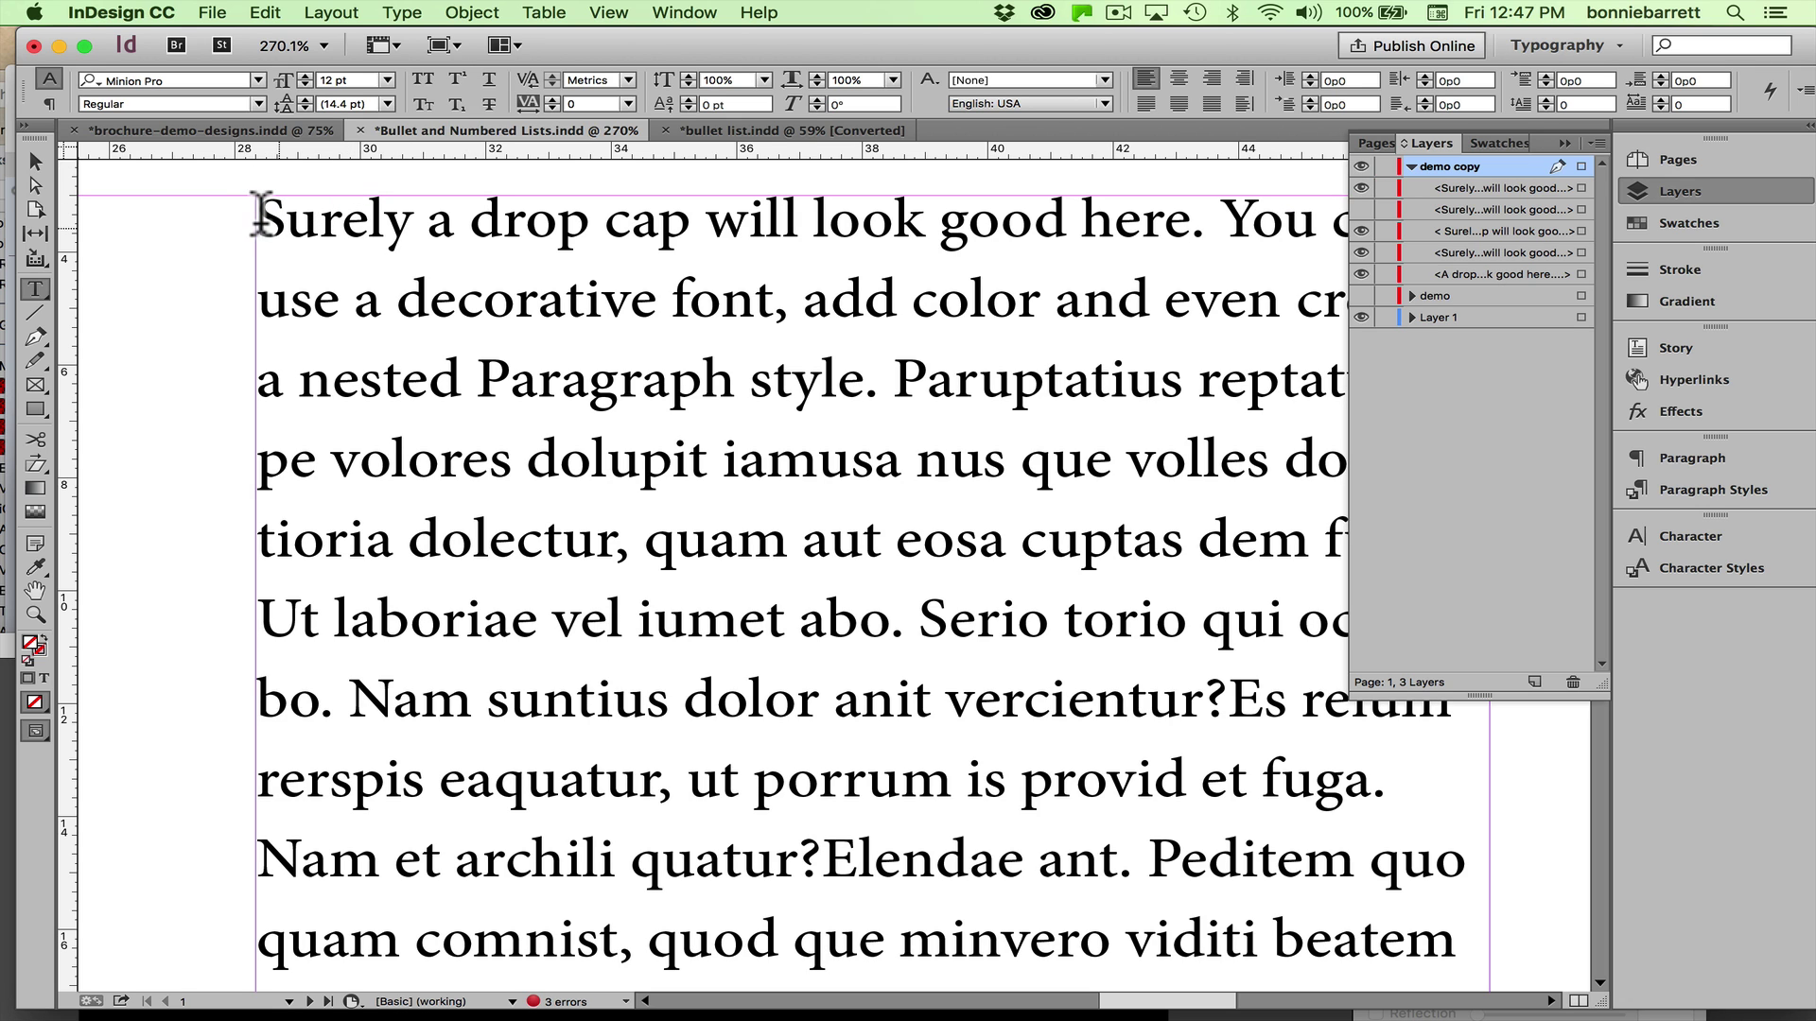
left_click_drag(284, 219, 246, 214)
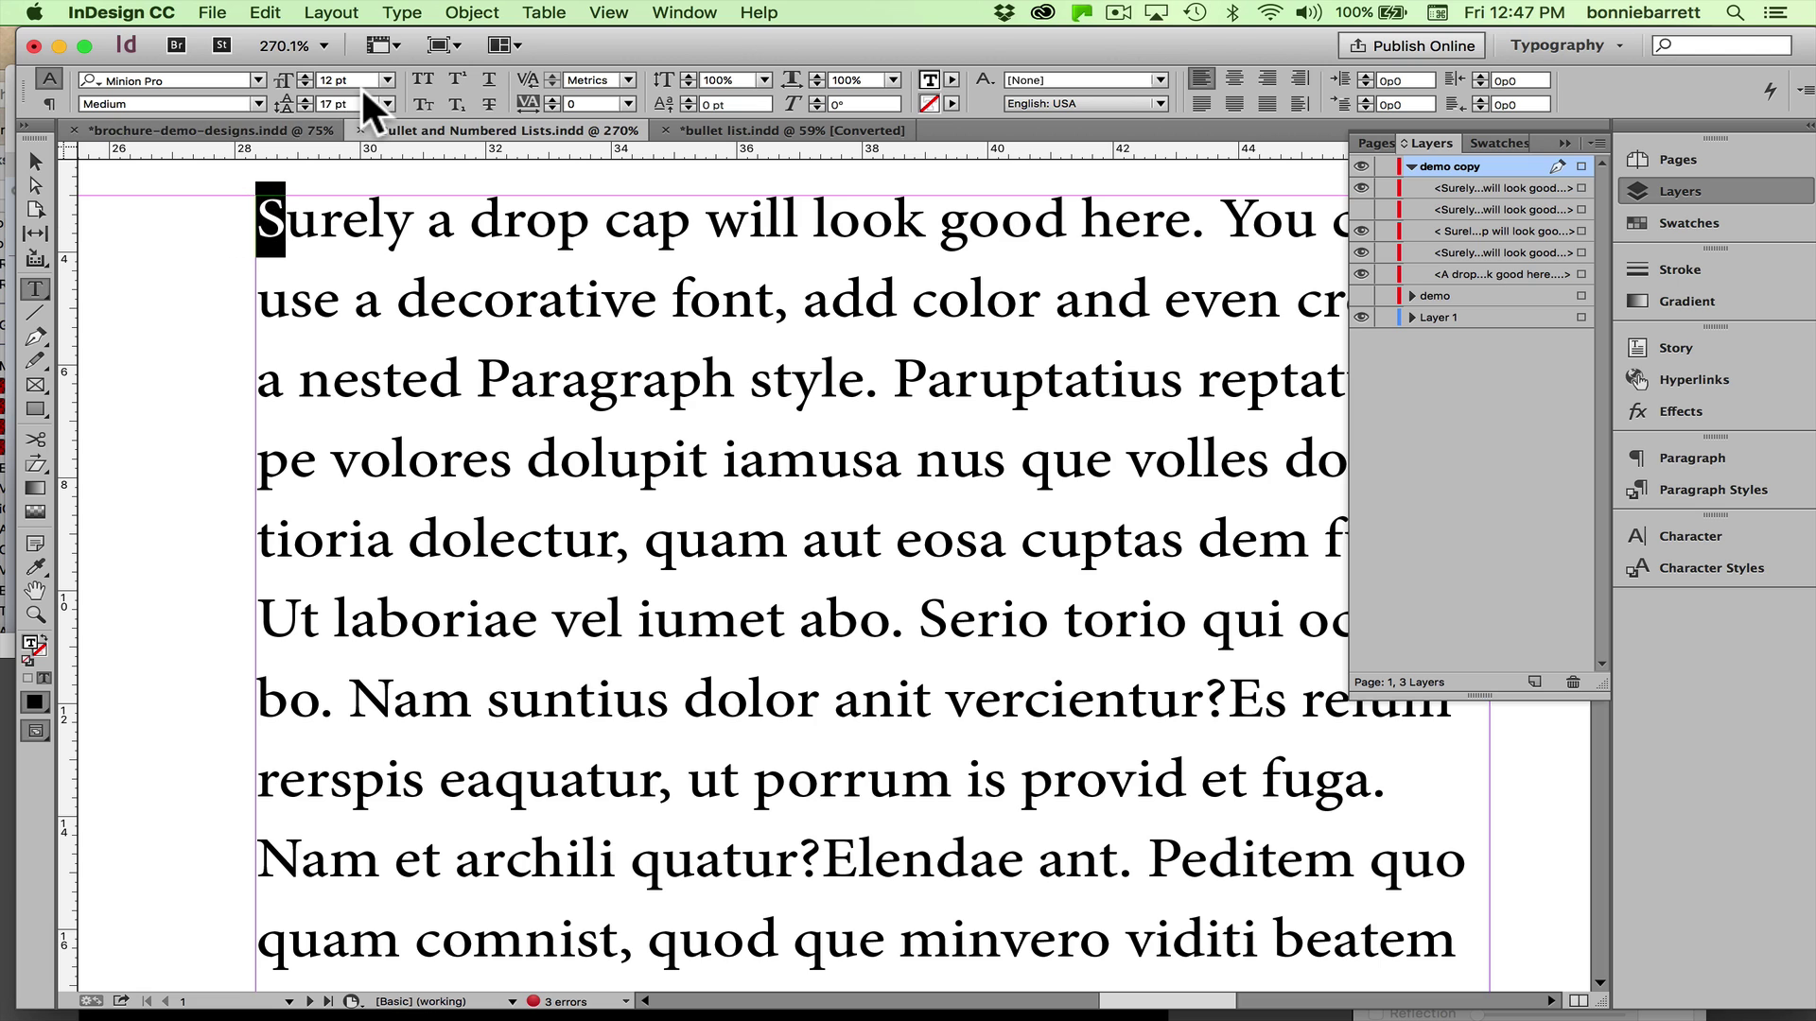
left_click(258, 80)
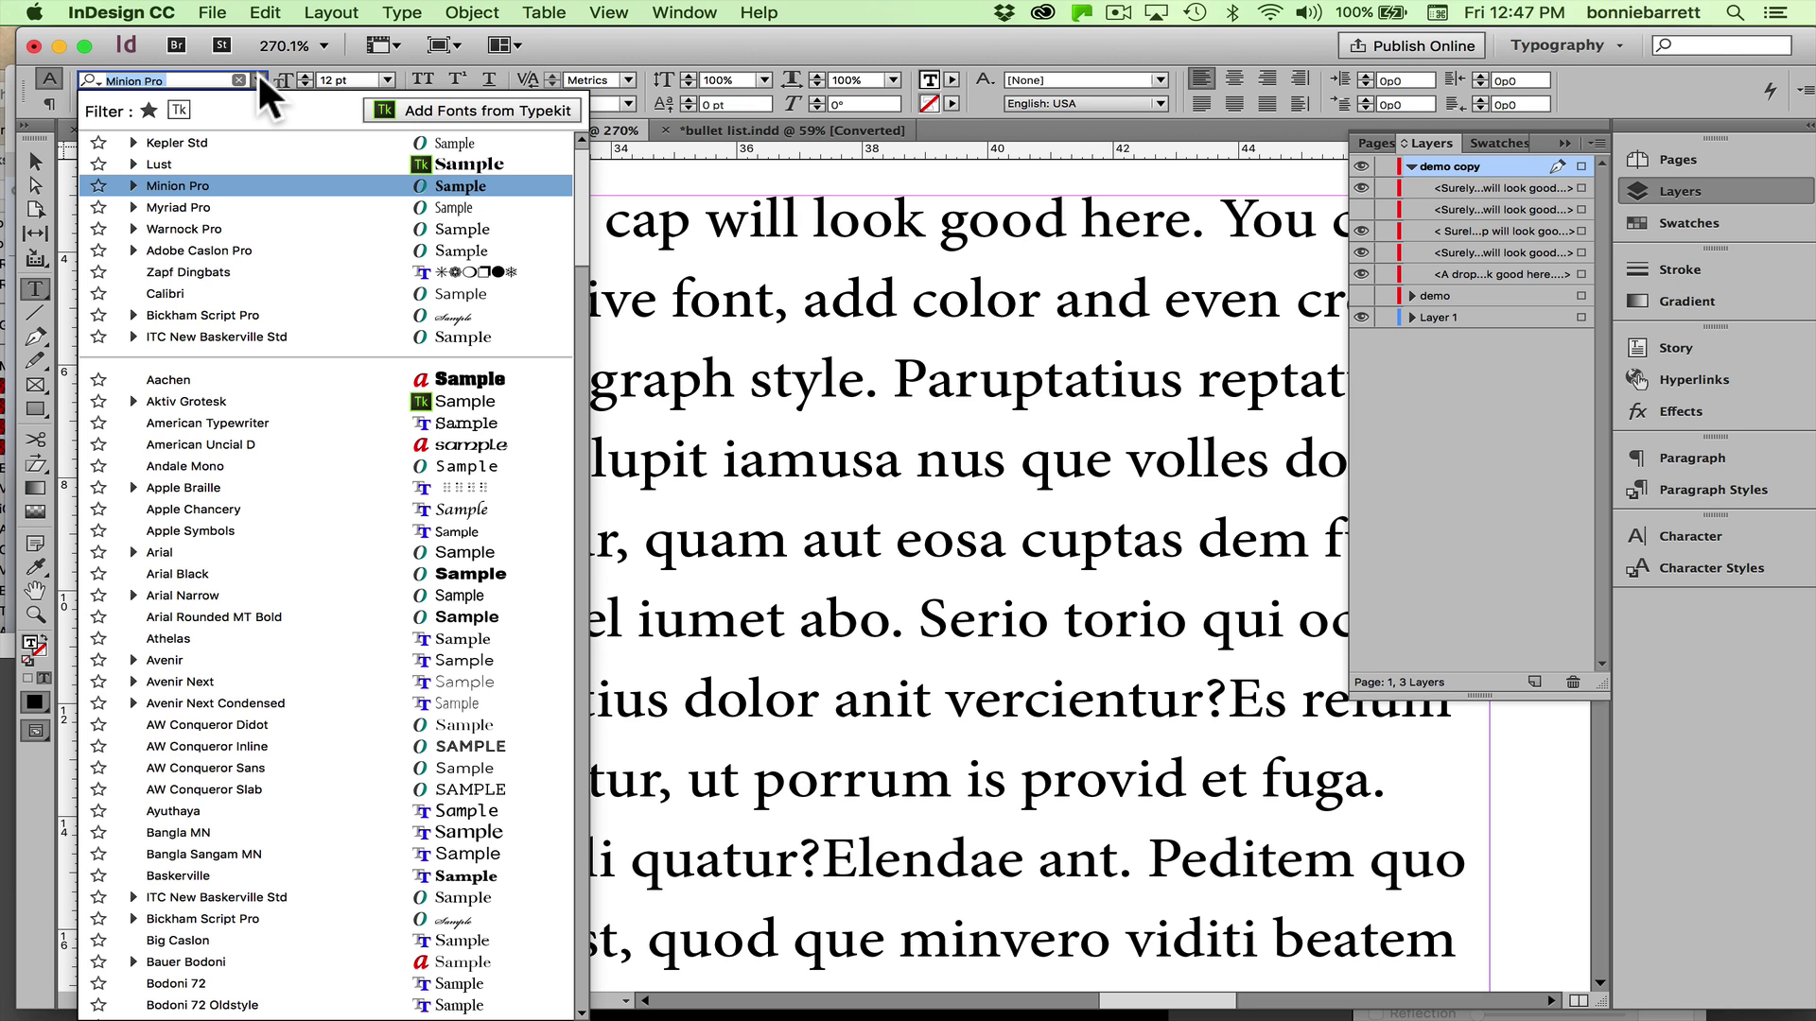
left_click(134, 140)
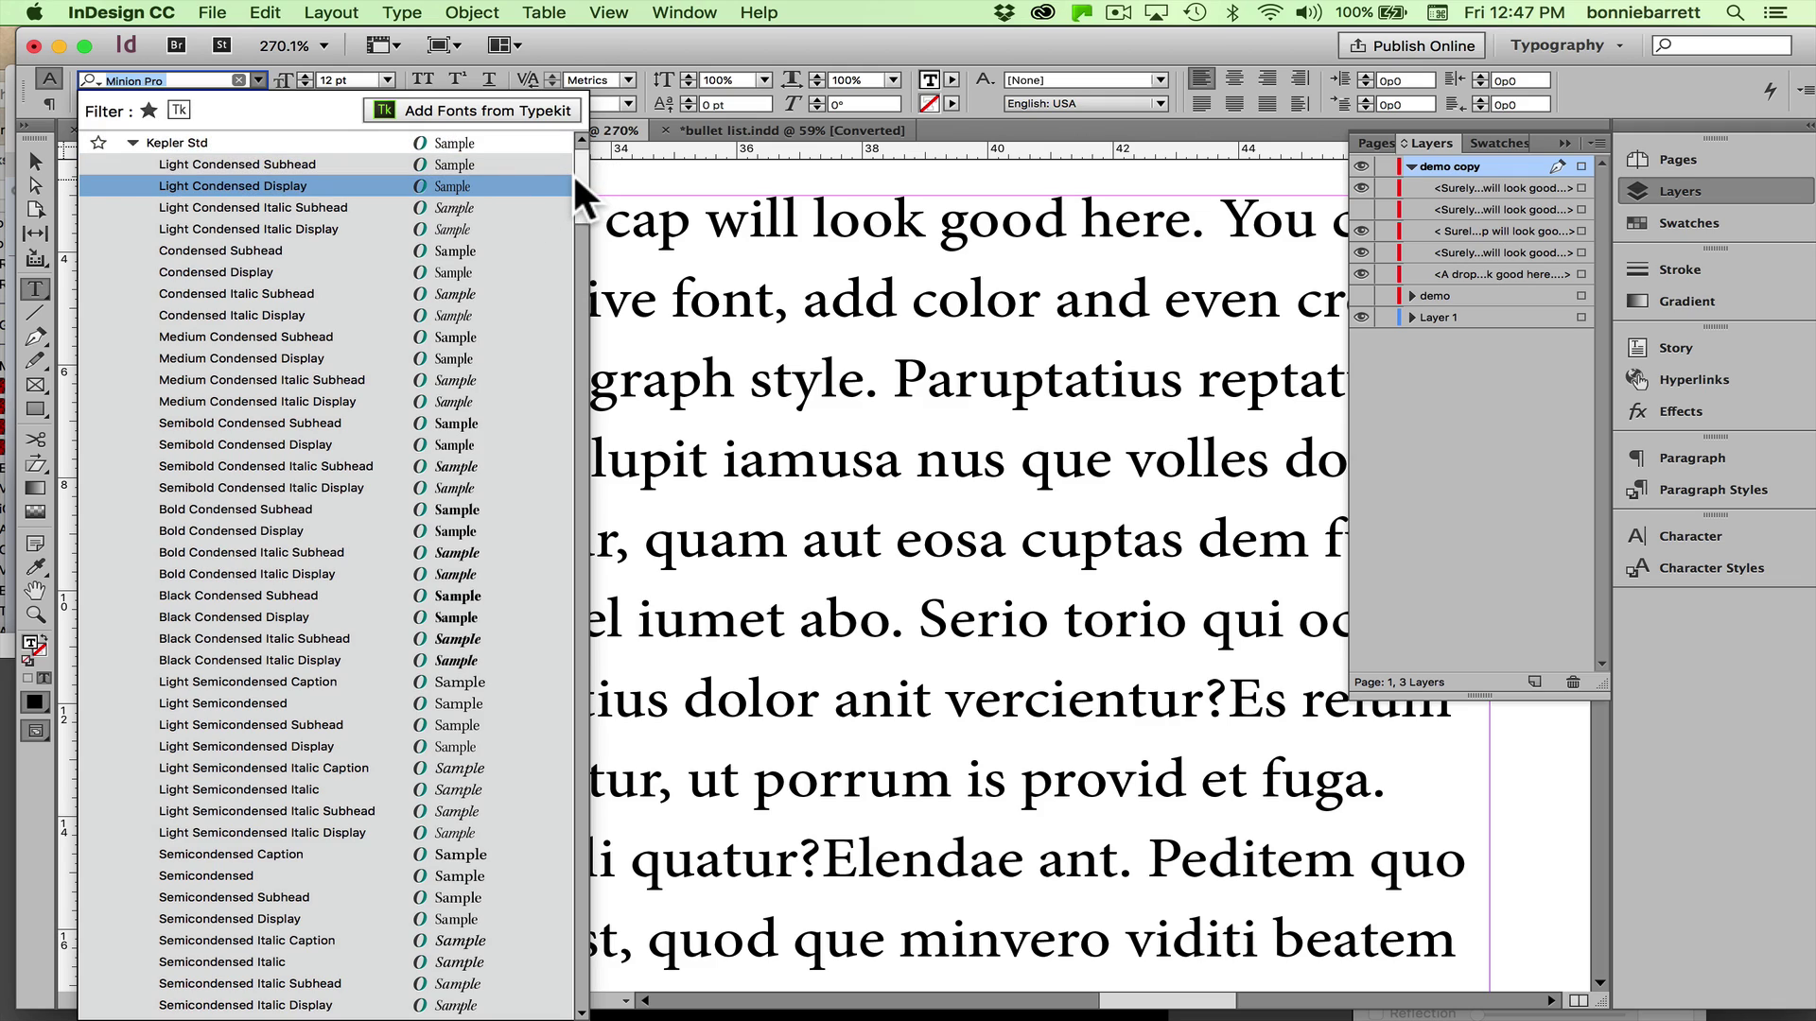
scroll(571, 172, "down", 10)
scroll(558, 284, "down", 15)
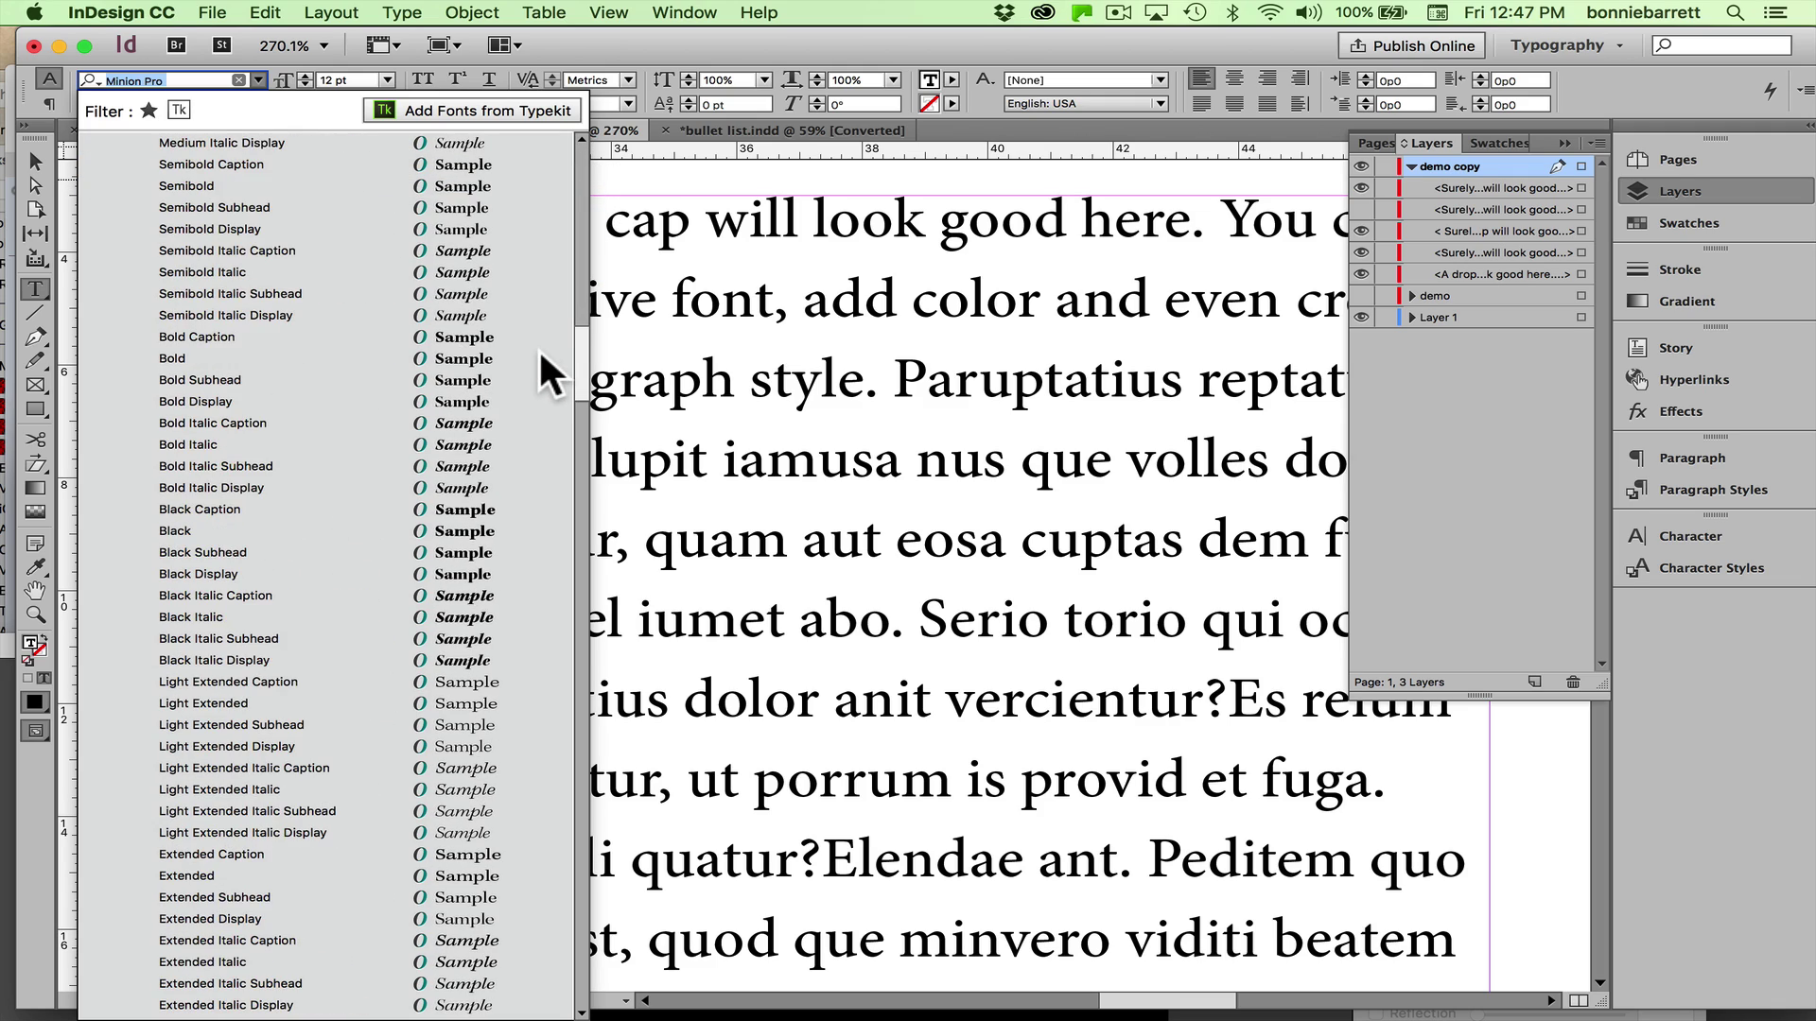
scroll(517, 449, "down", 10)
scroll(510, 416, "up", 9)
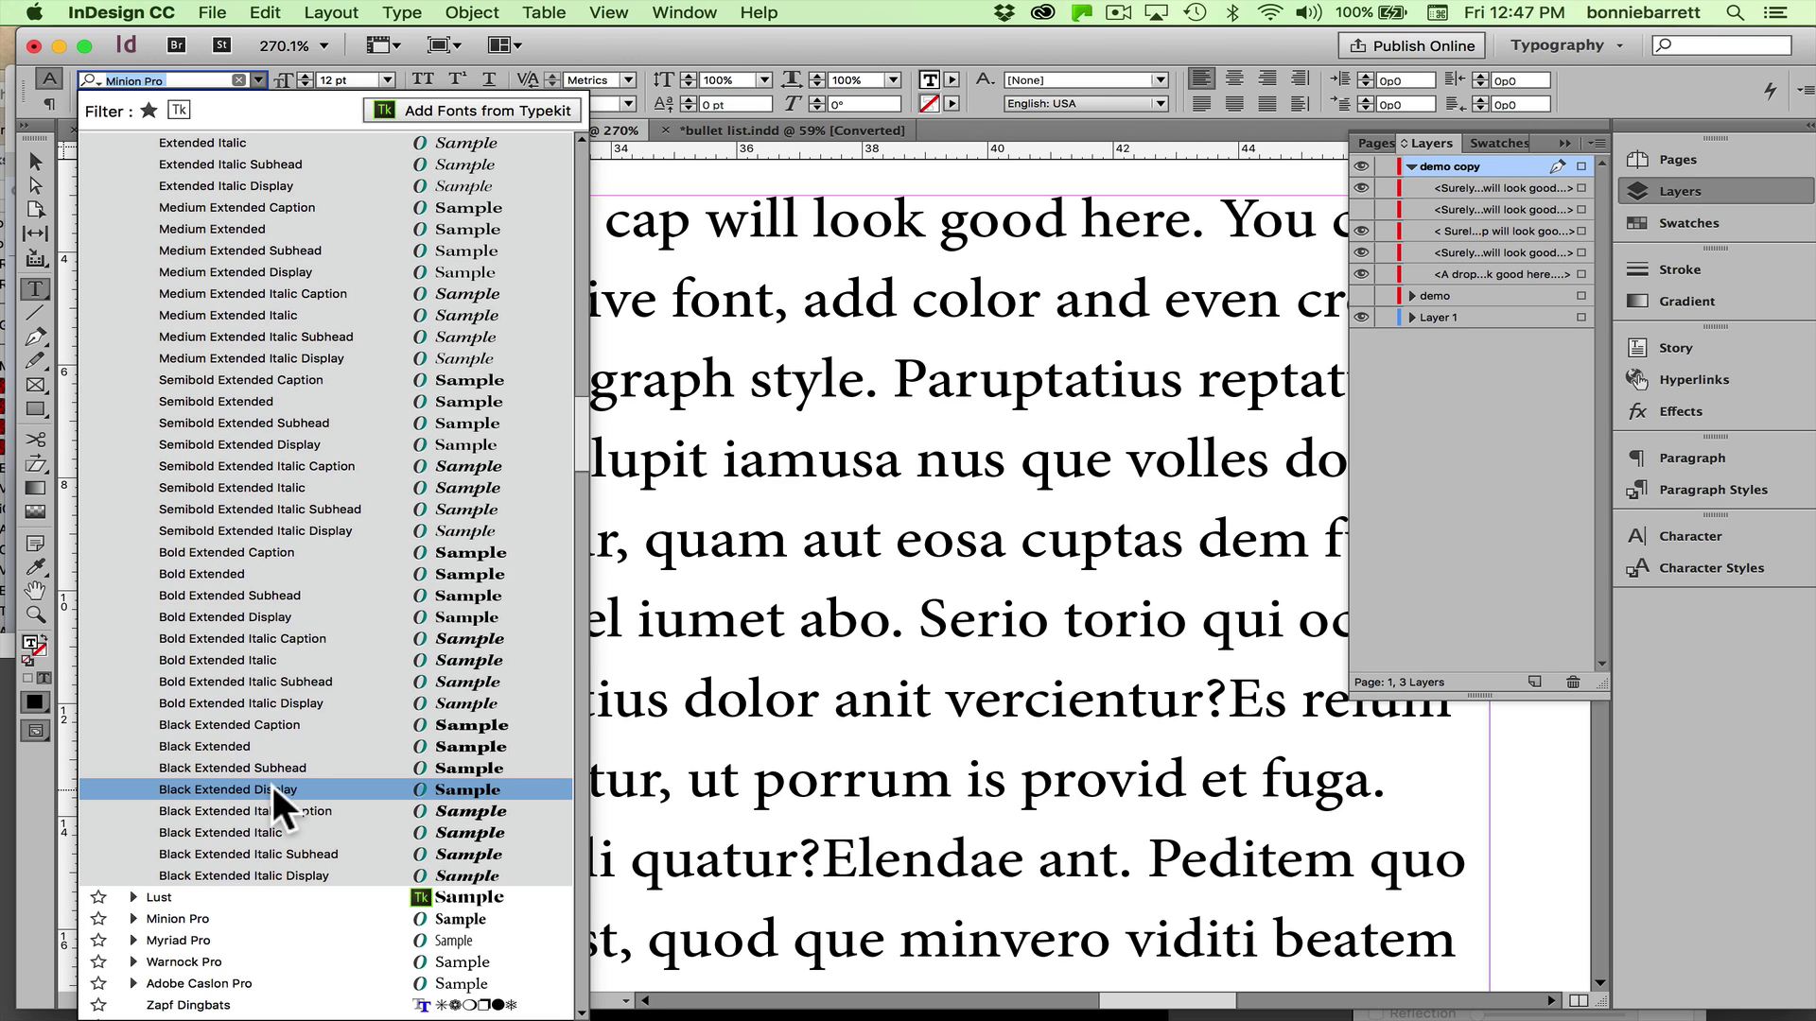
left_click(439, 785)
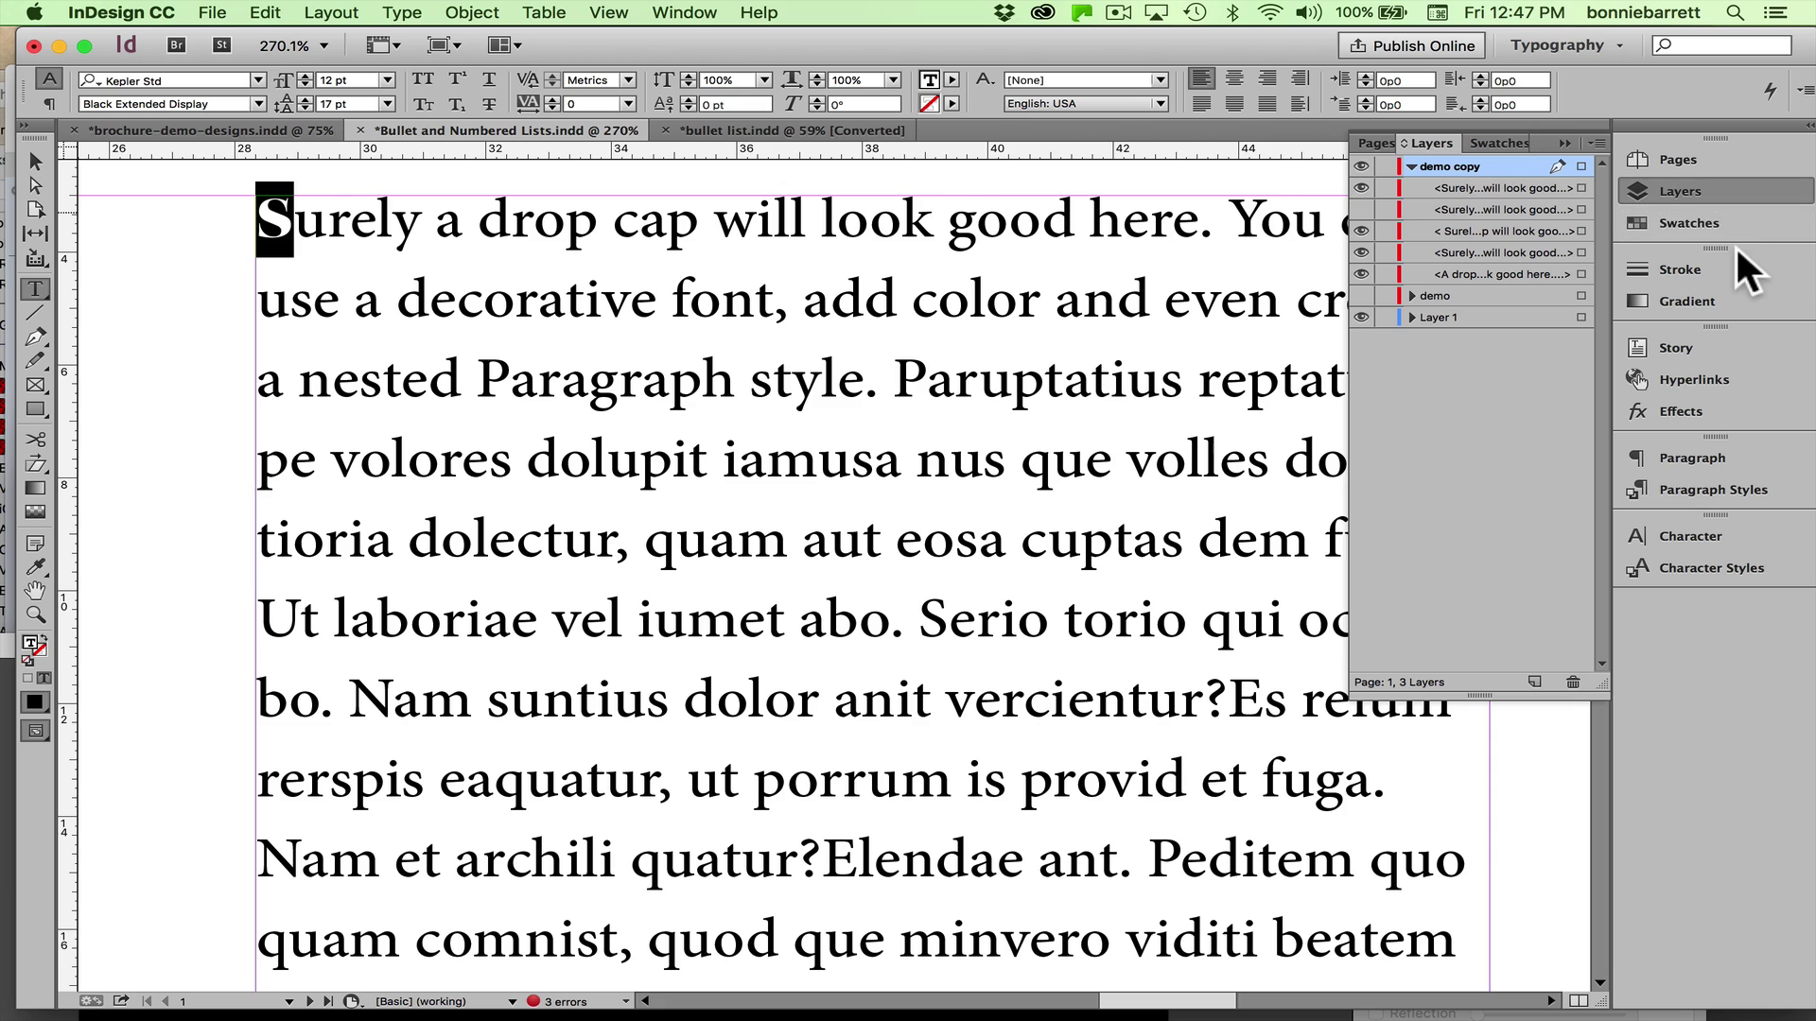
Colour the selected S with the purple R=193 G=57 B=231 swatch
left_click(1712, 218)
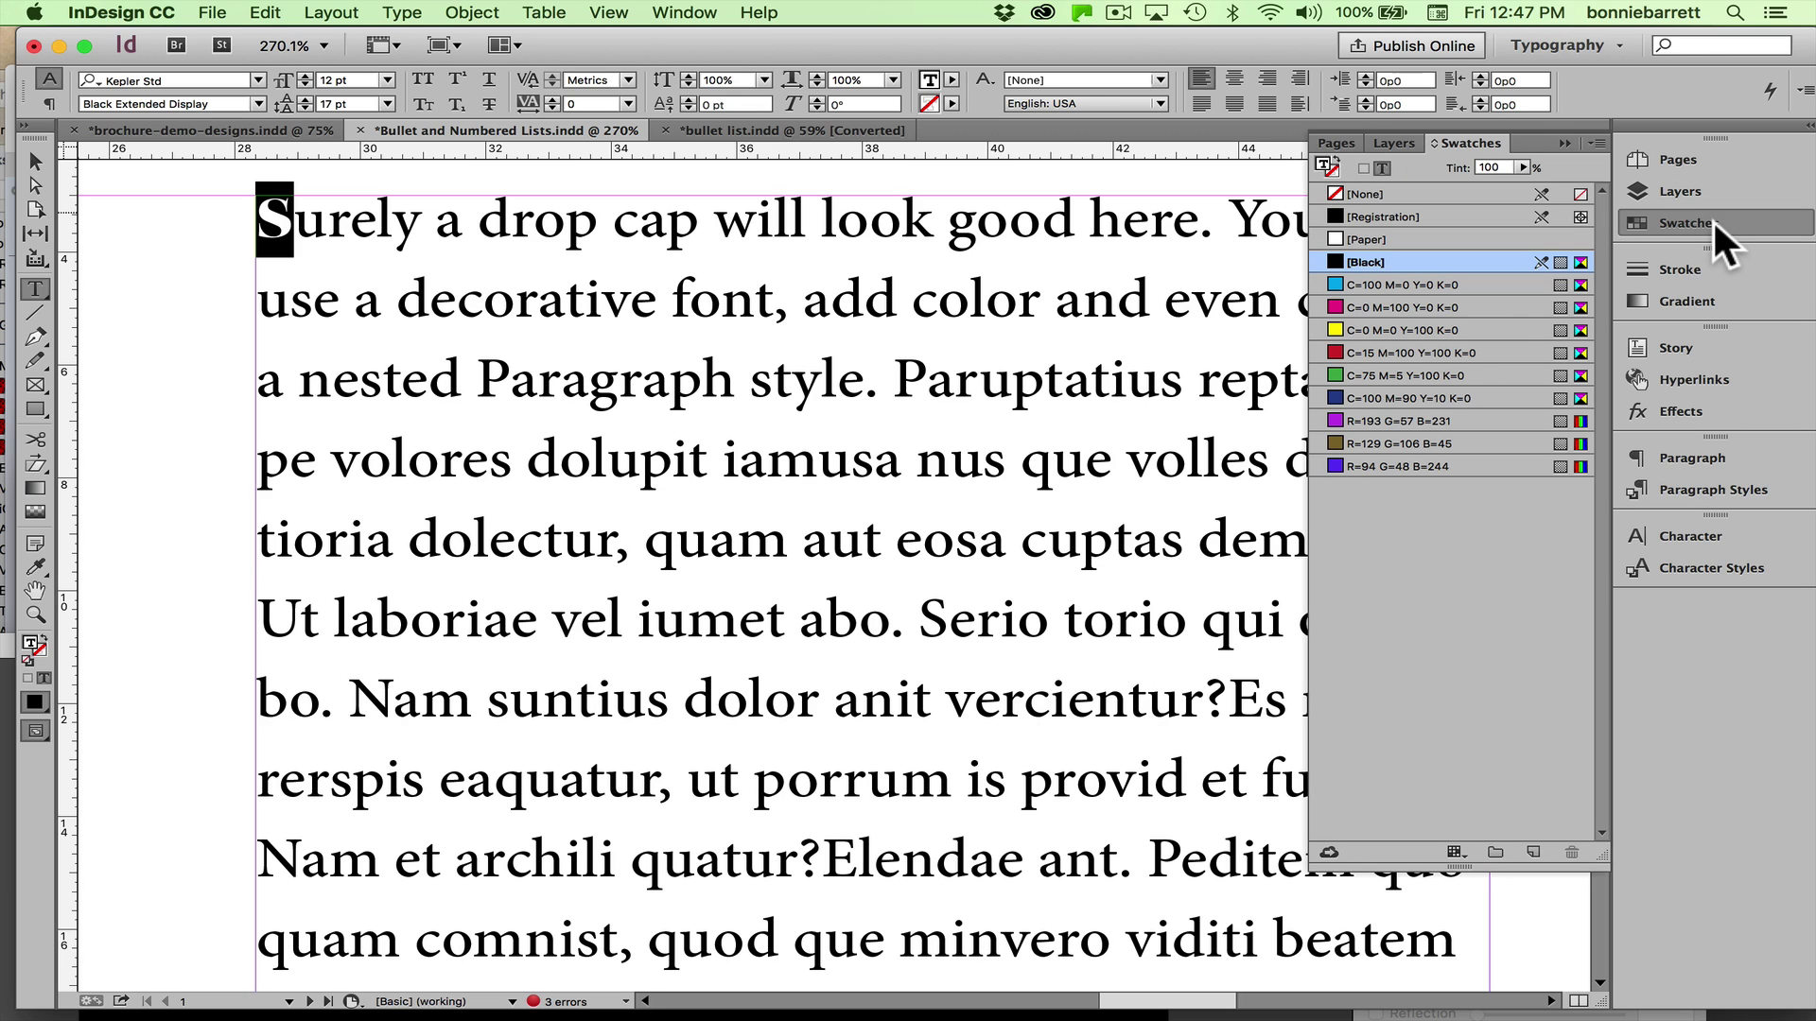
left_click(1389, 420)
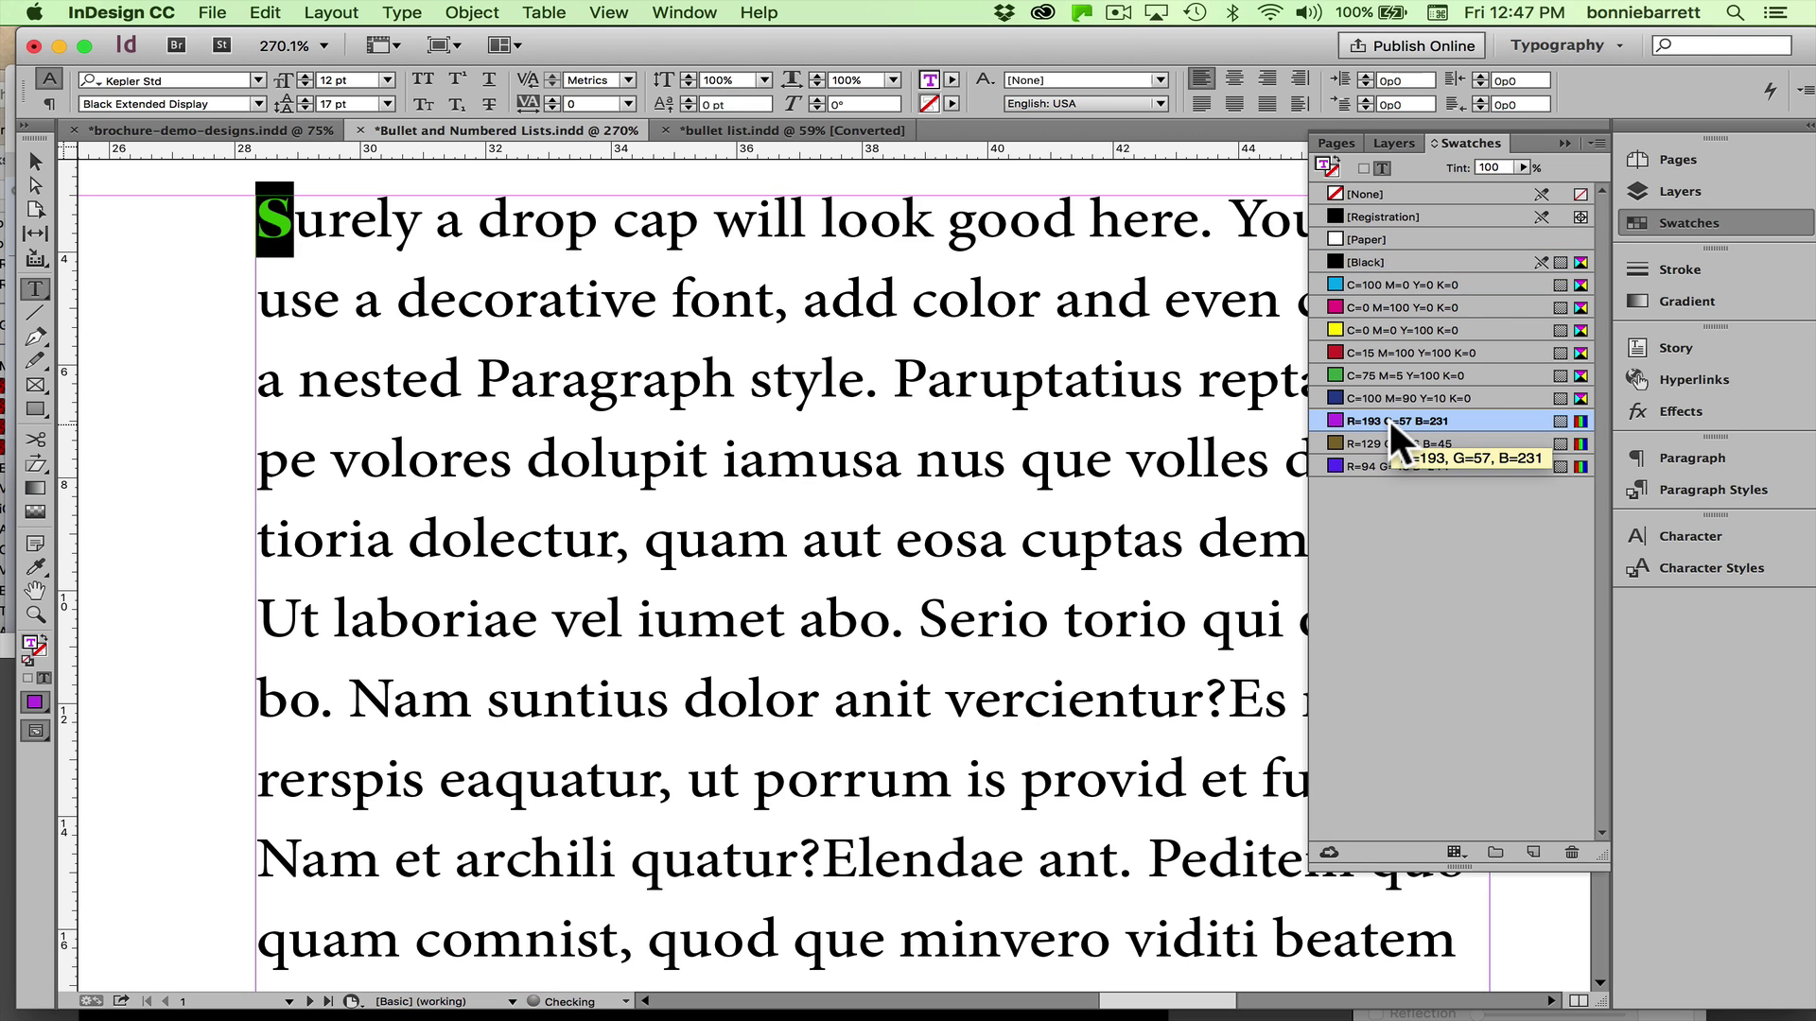
left_click(1566, 143)
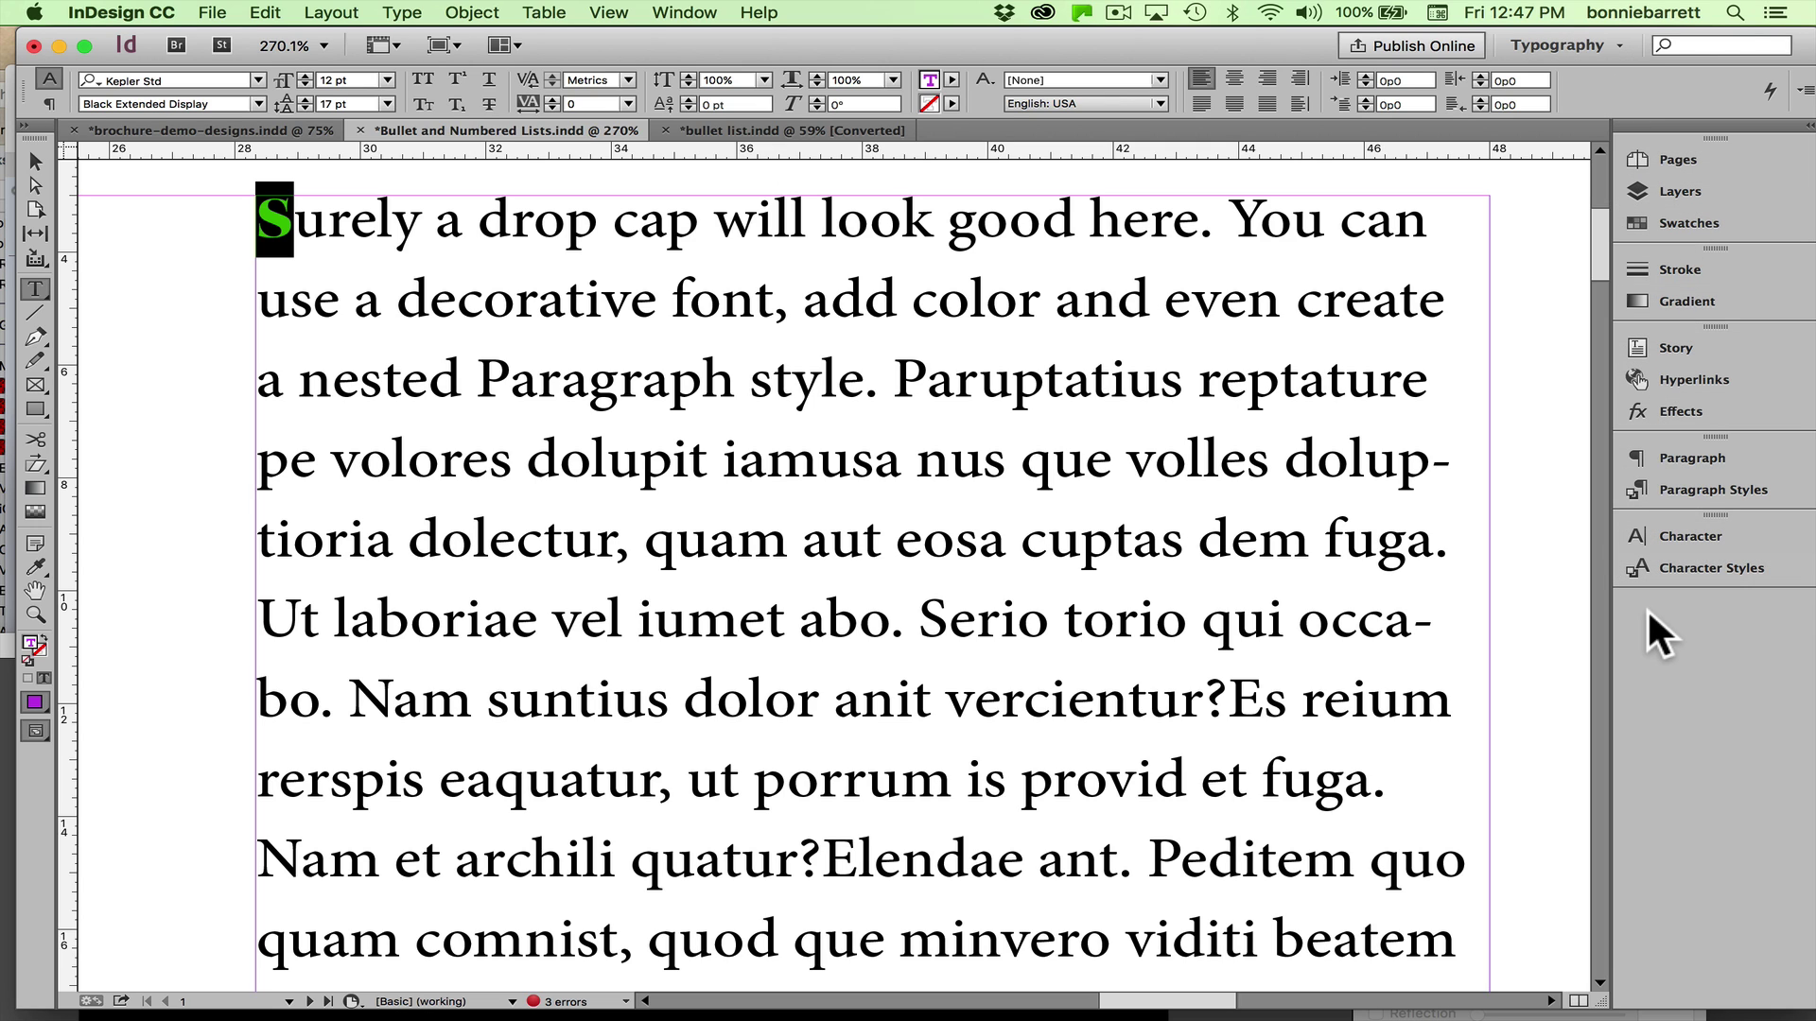
Save the S formatting as character style 'Kepler Bold Violet', applied to the selection
left_click(1674, 566)
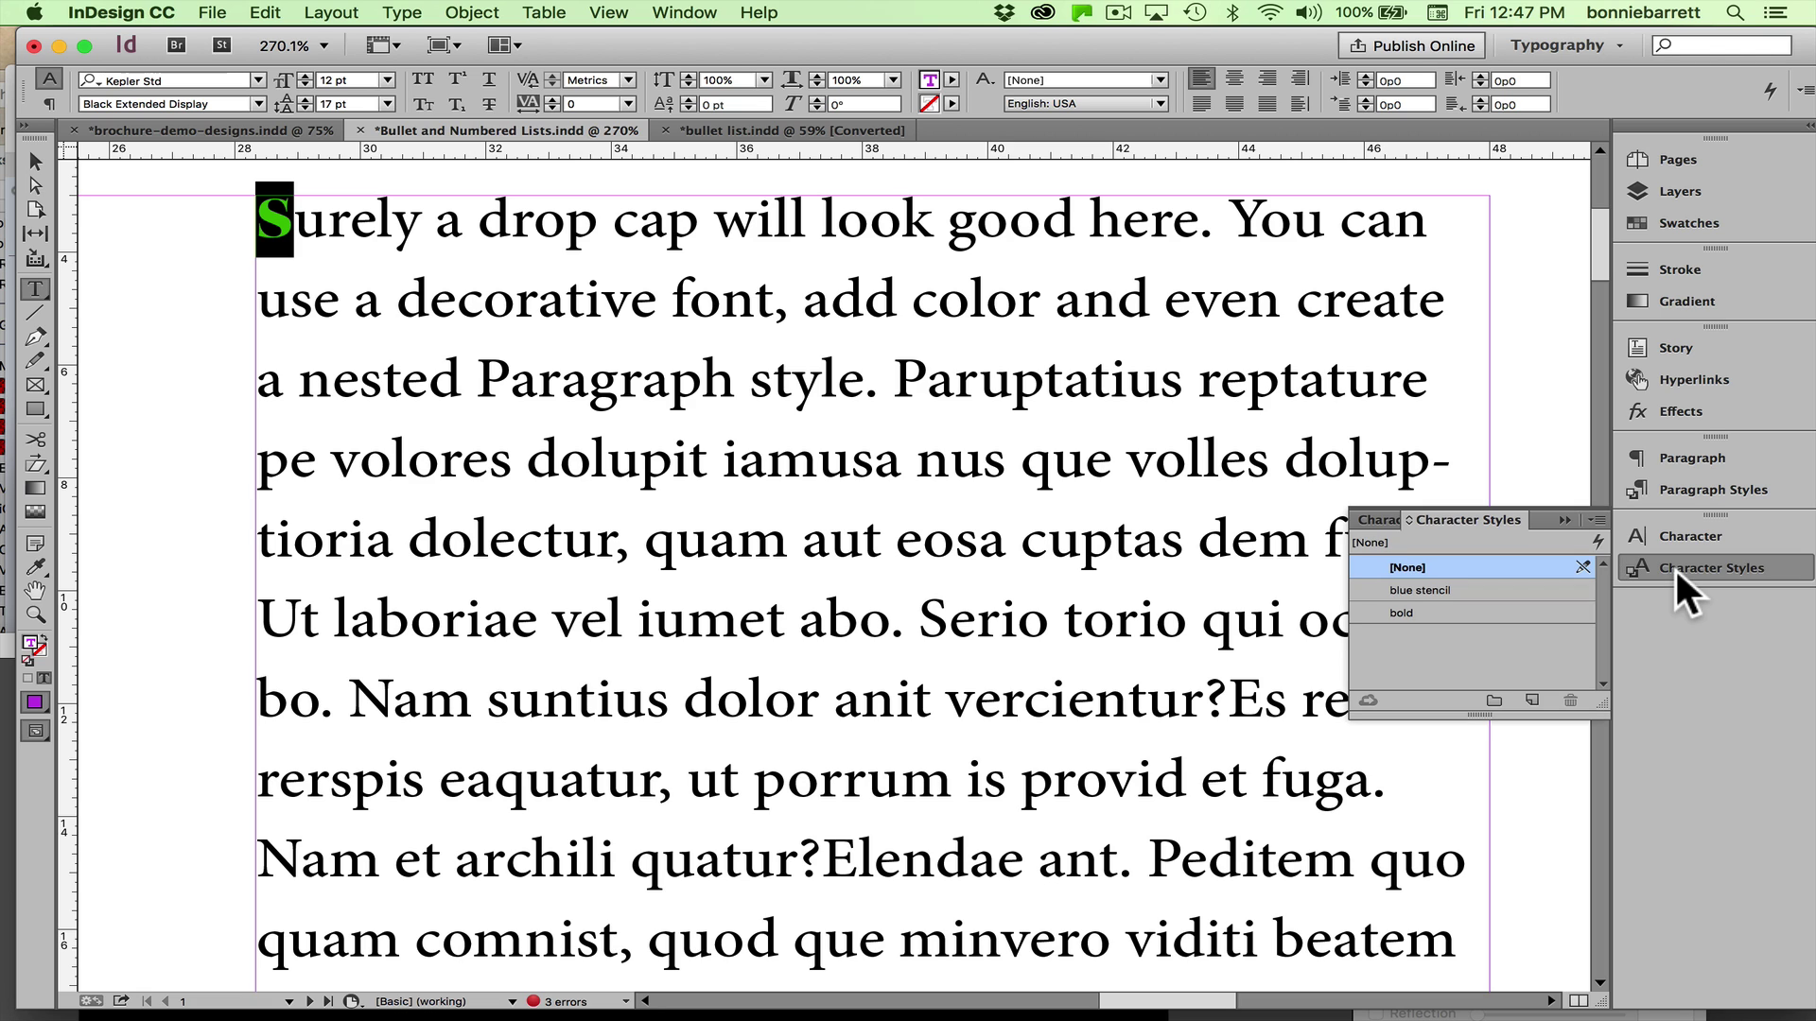
left_click(1596, 519)
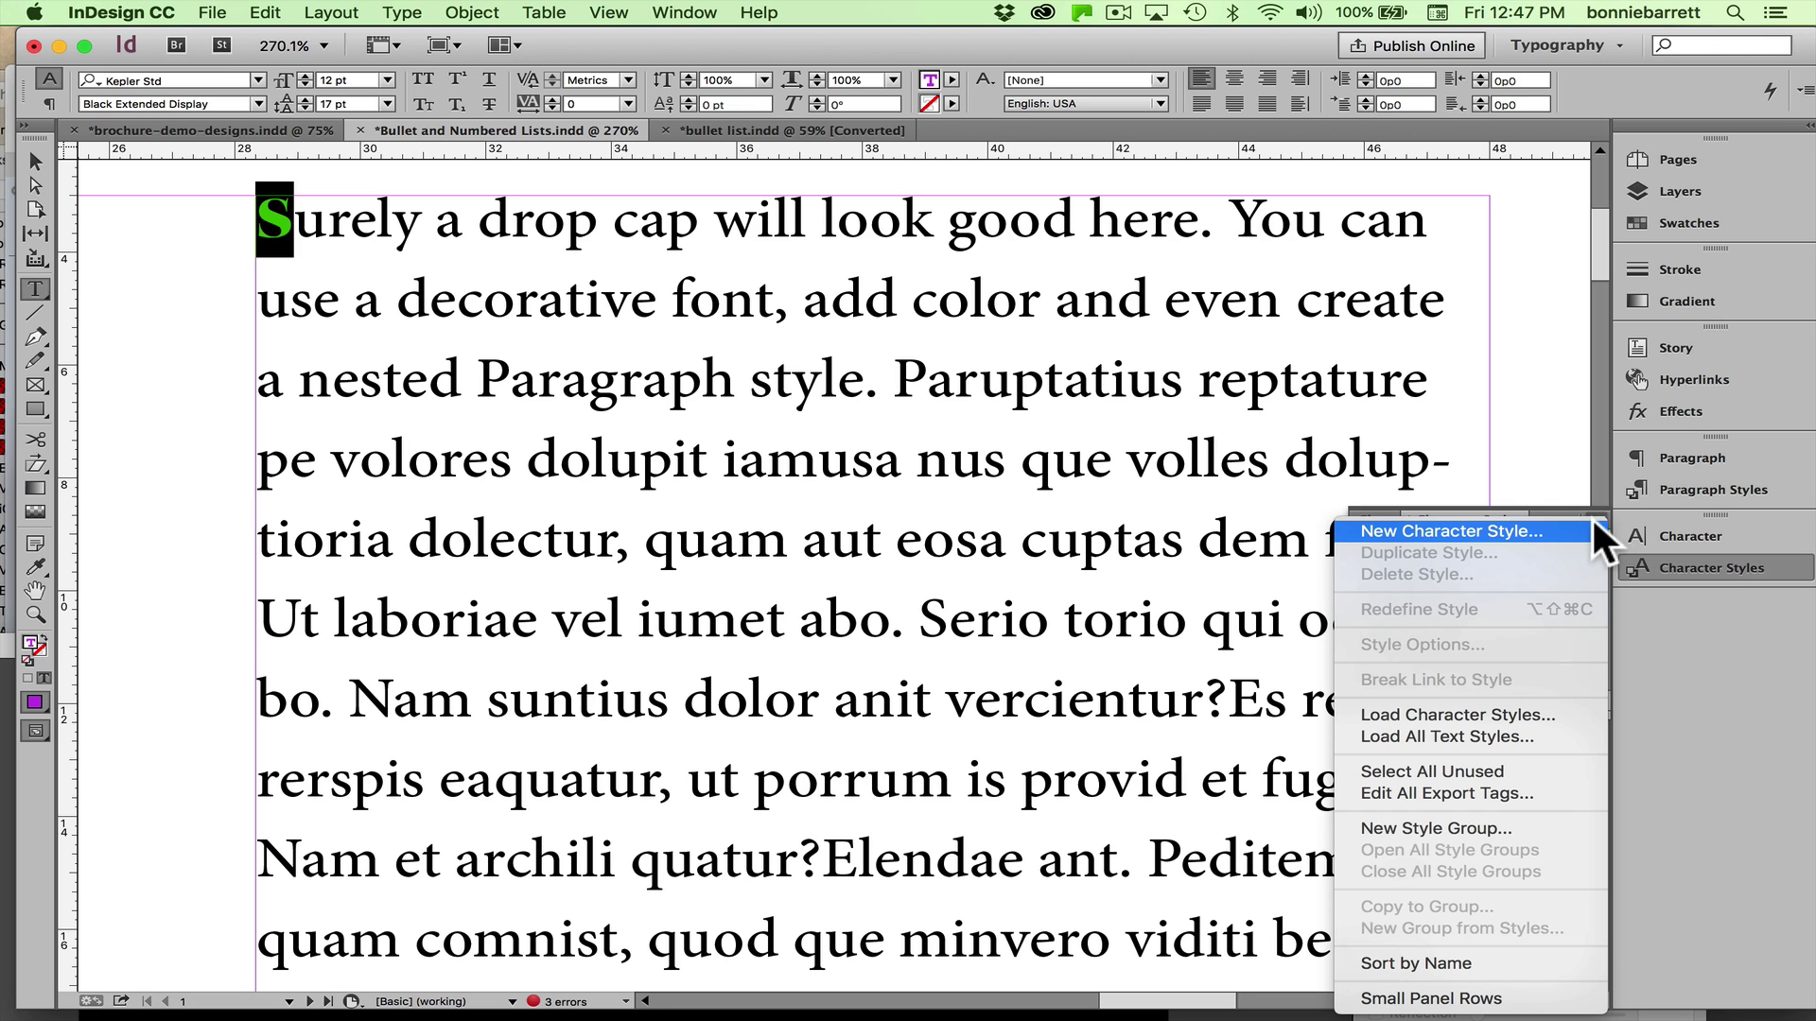
left_click(1575, 529)
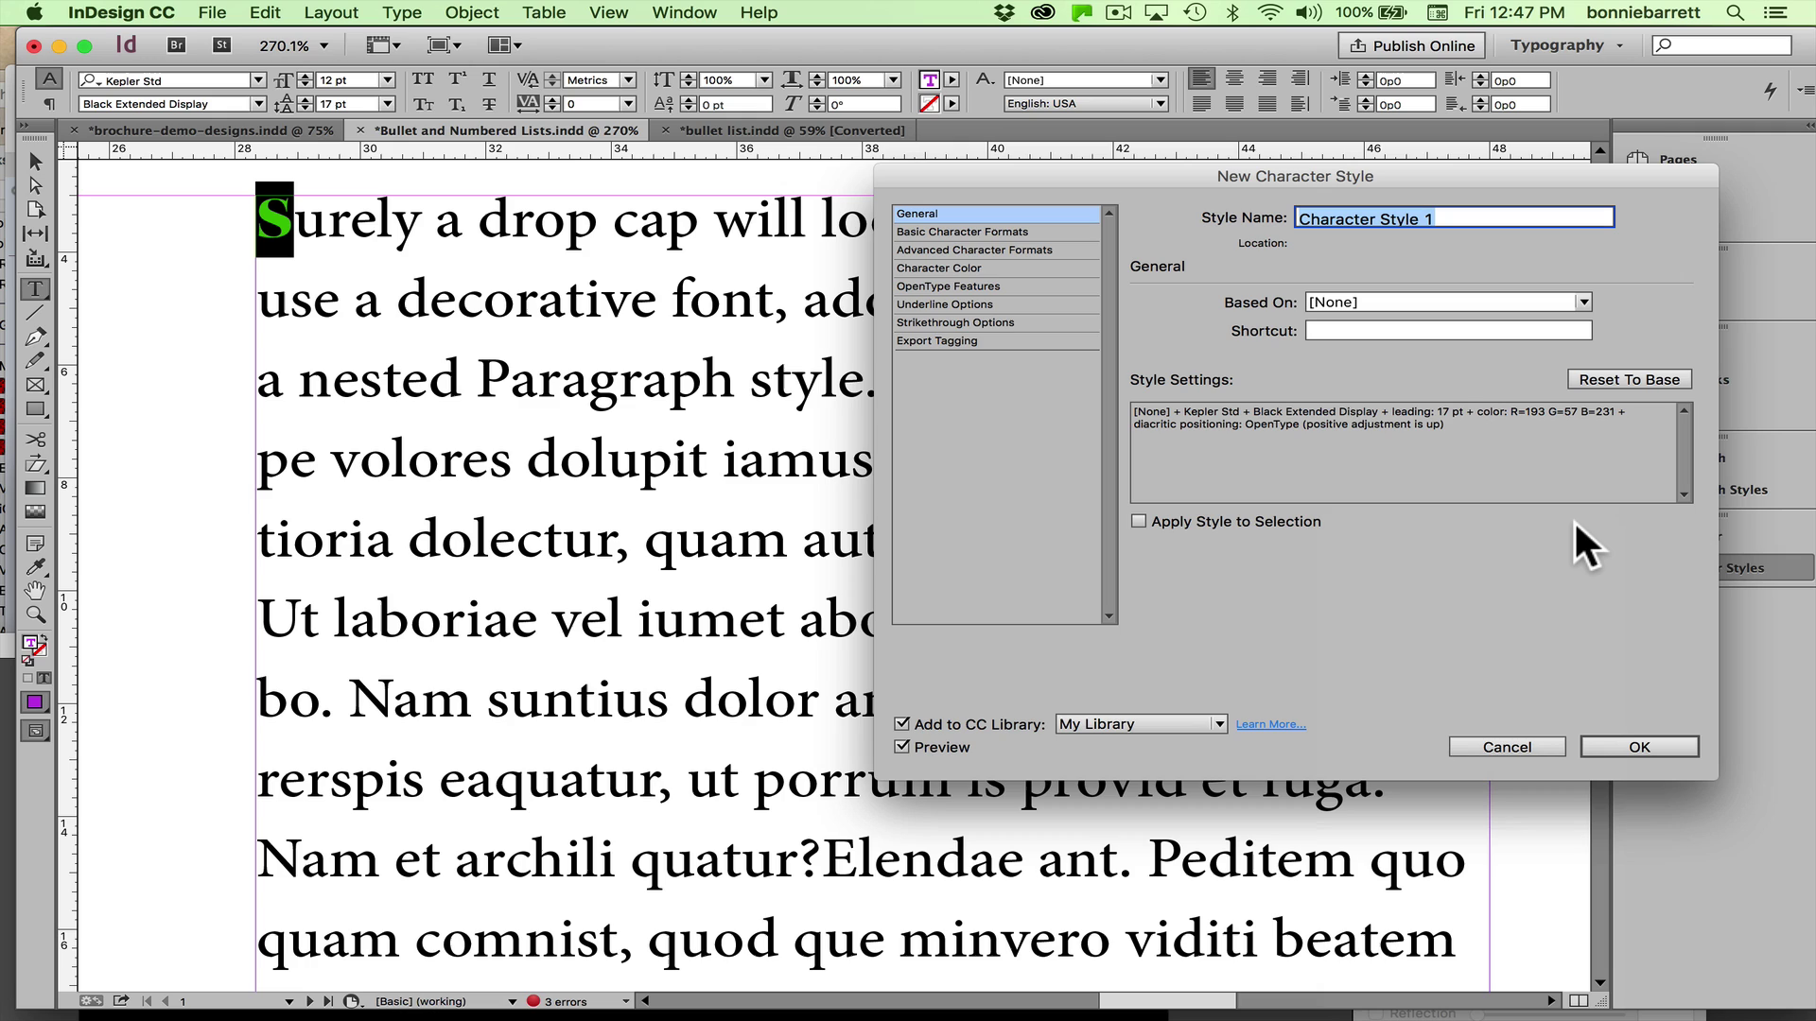
type("K")
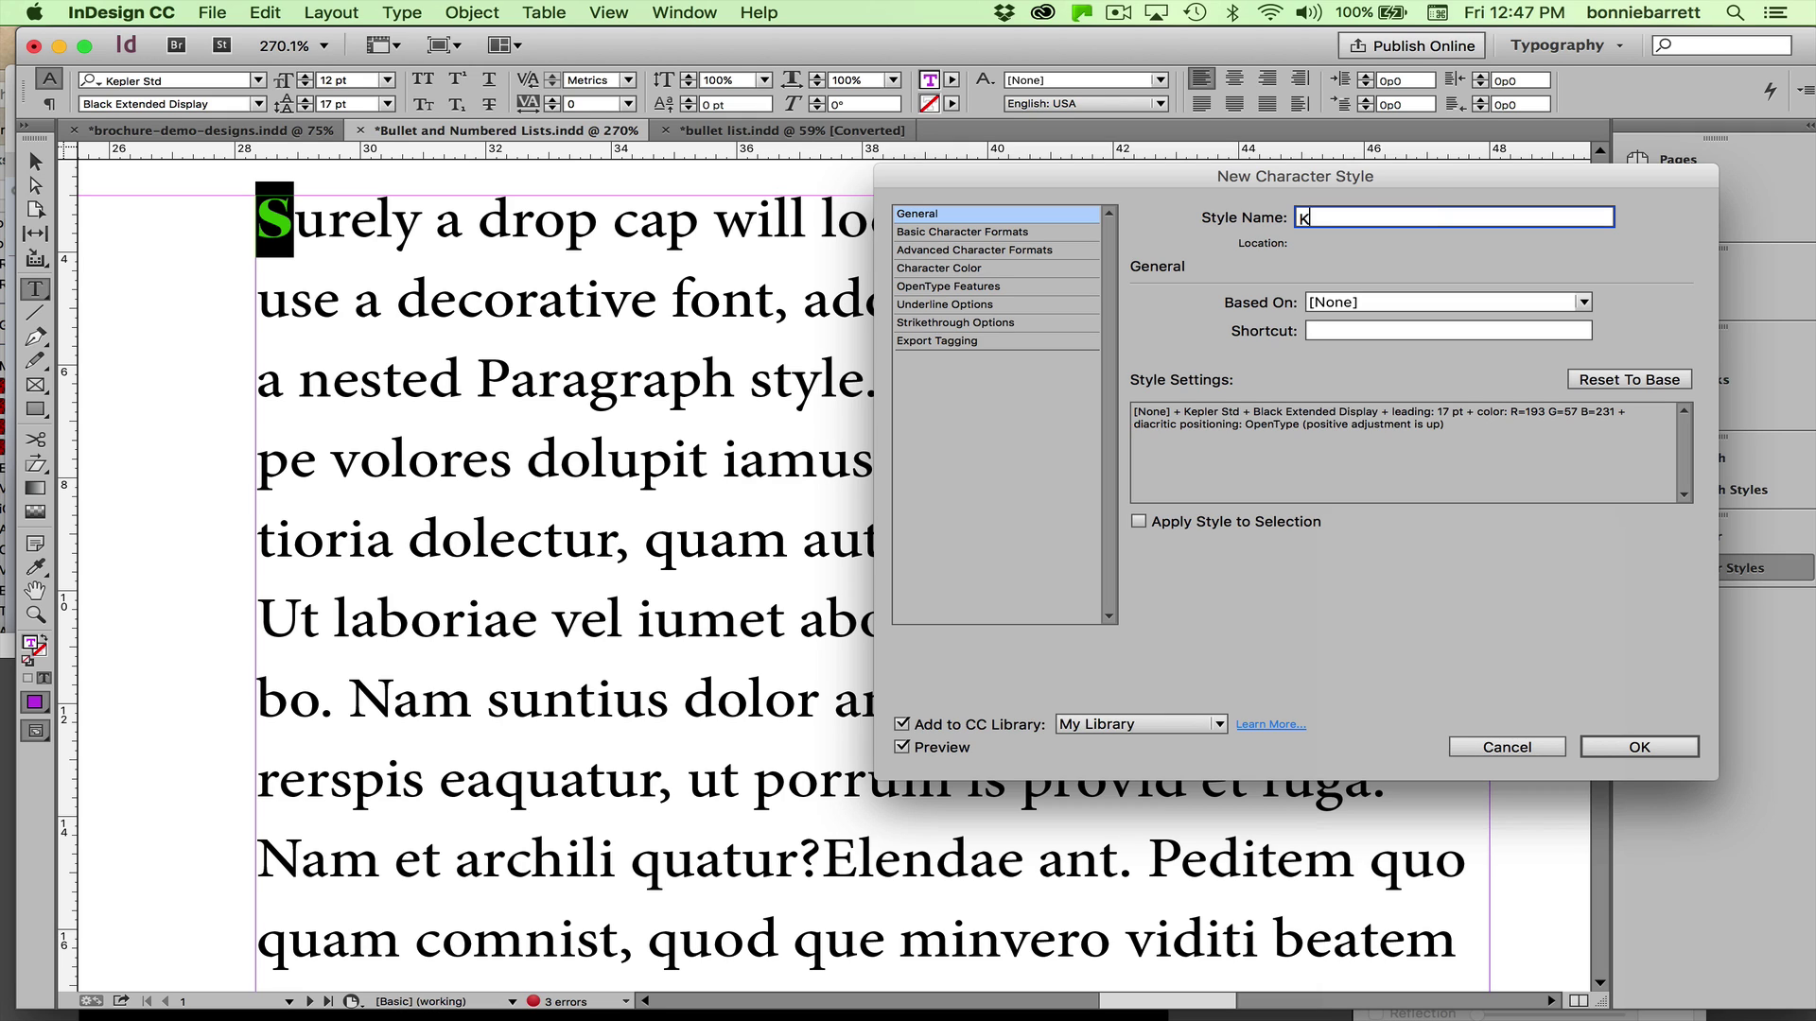
type("epler Bold")
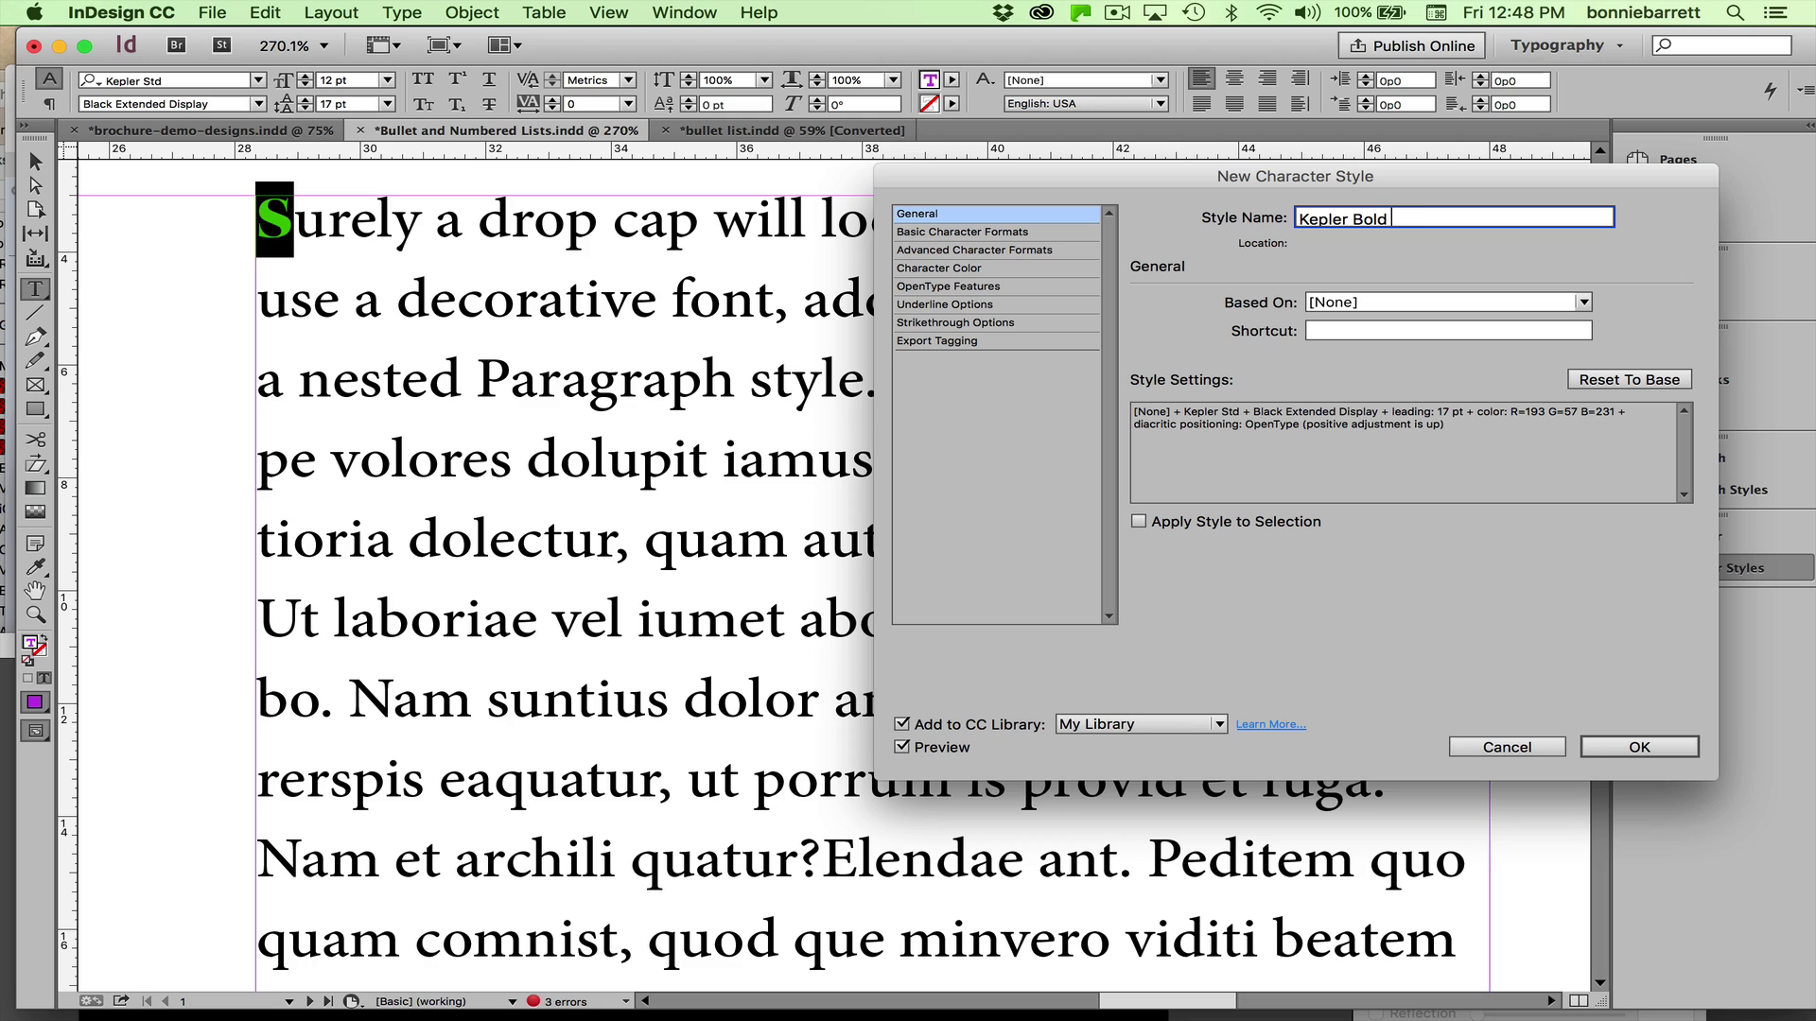
type(" Violet")
left_click(1138, 522)
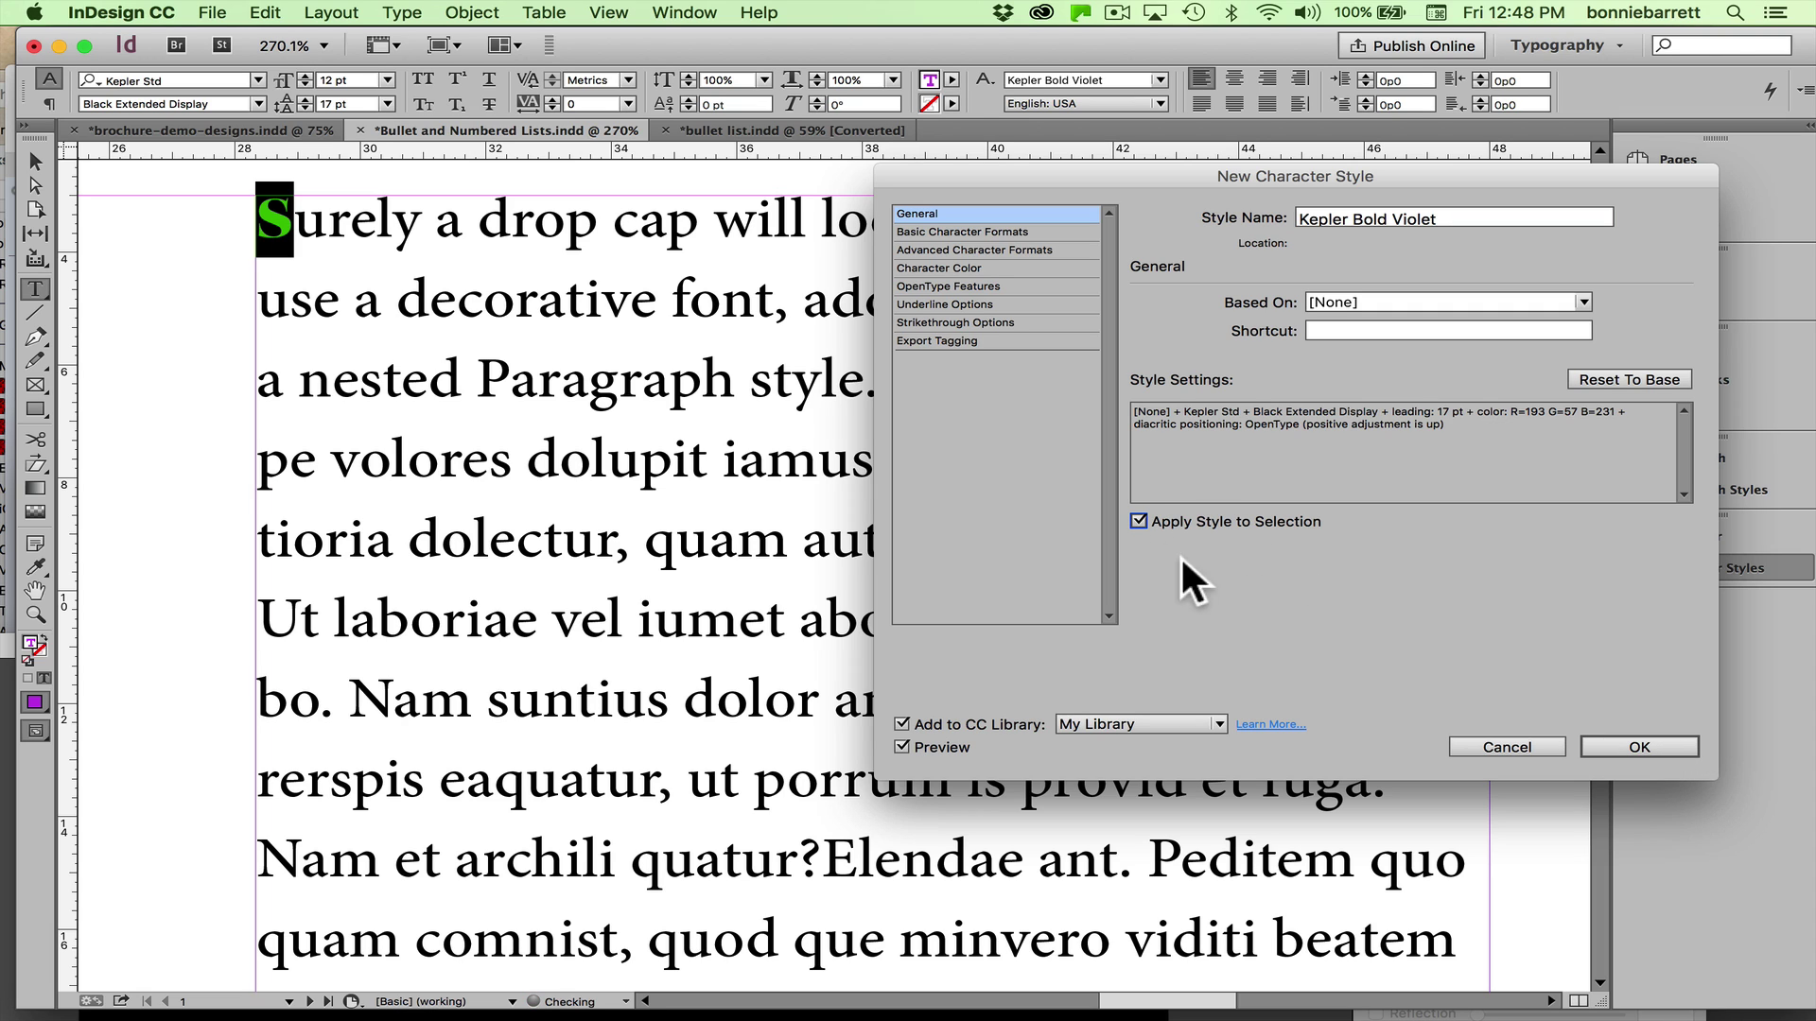
left_click(1627, 739)
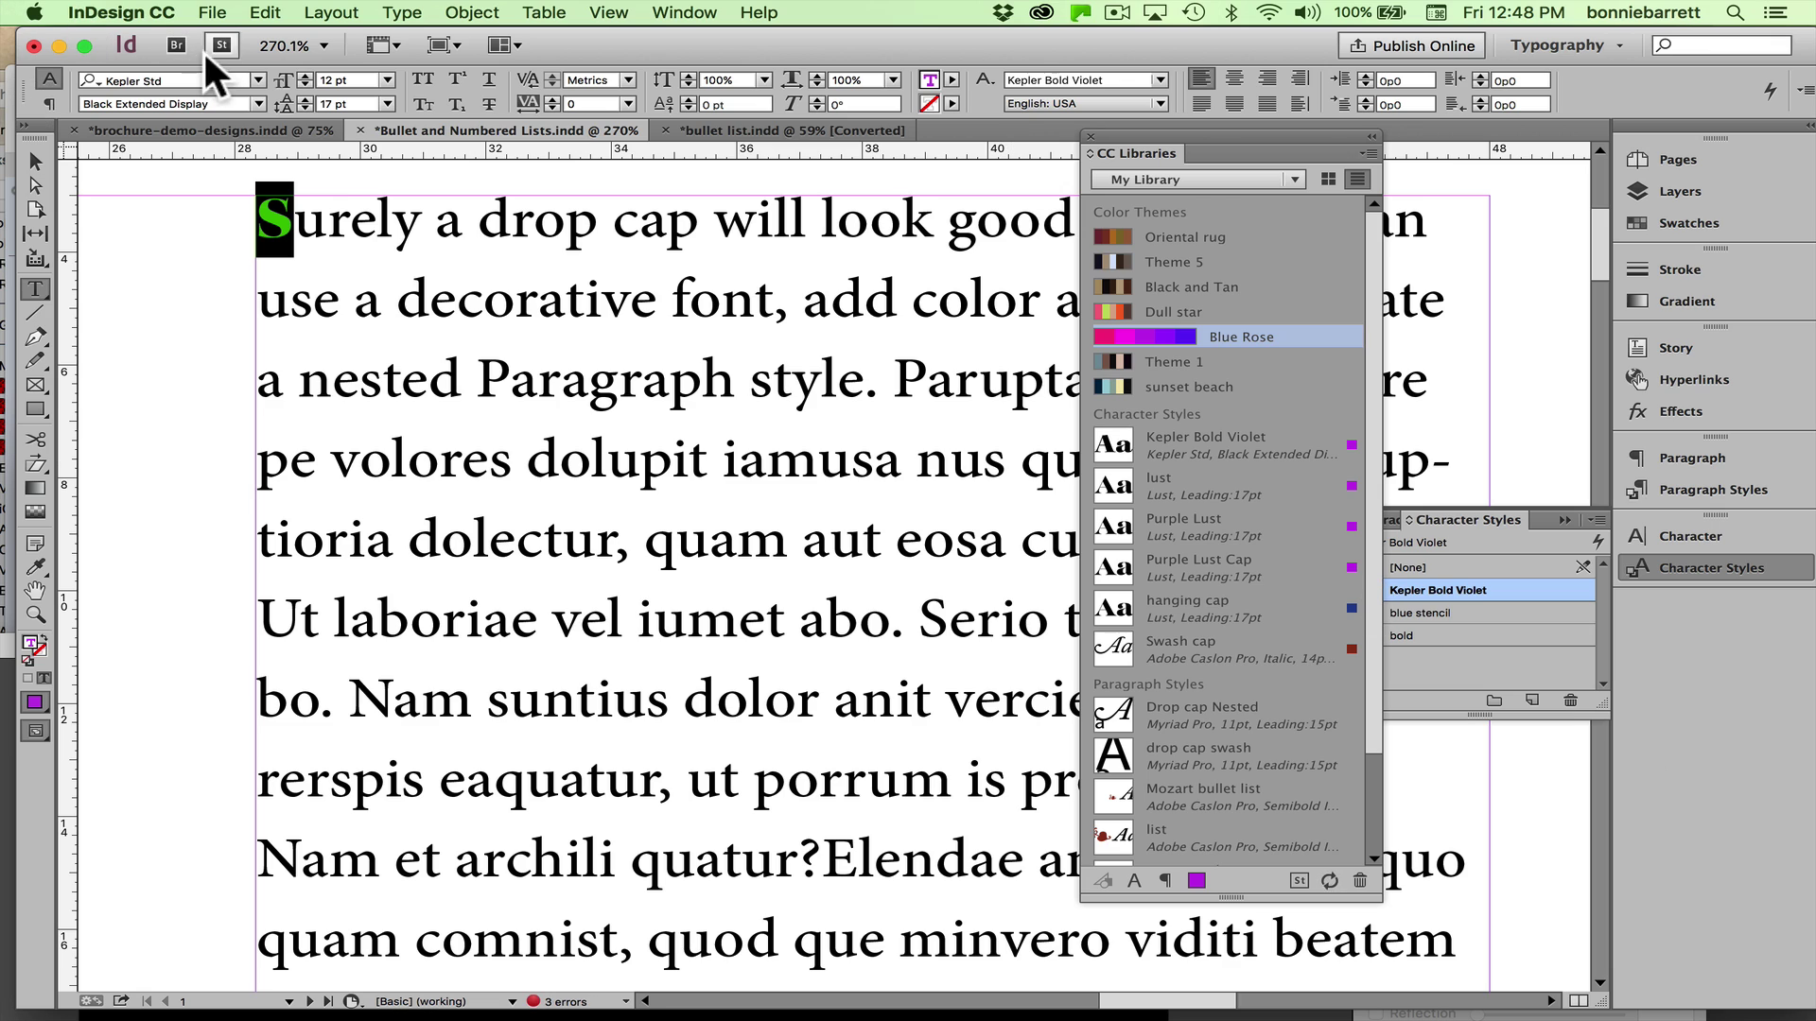
Close CC Libraries and begin a new paragraph style named 'Kepler Drop Cap'
left_click(390, 223)
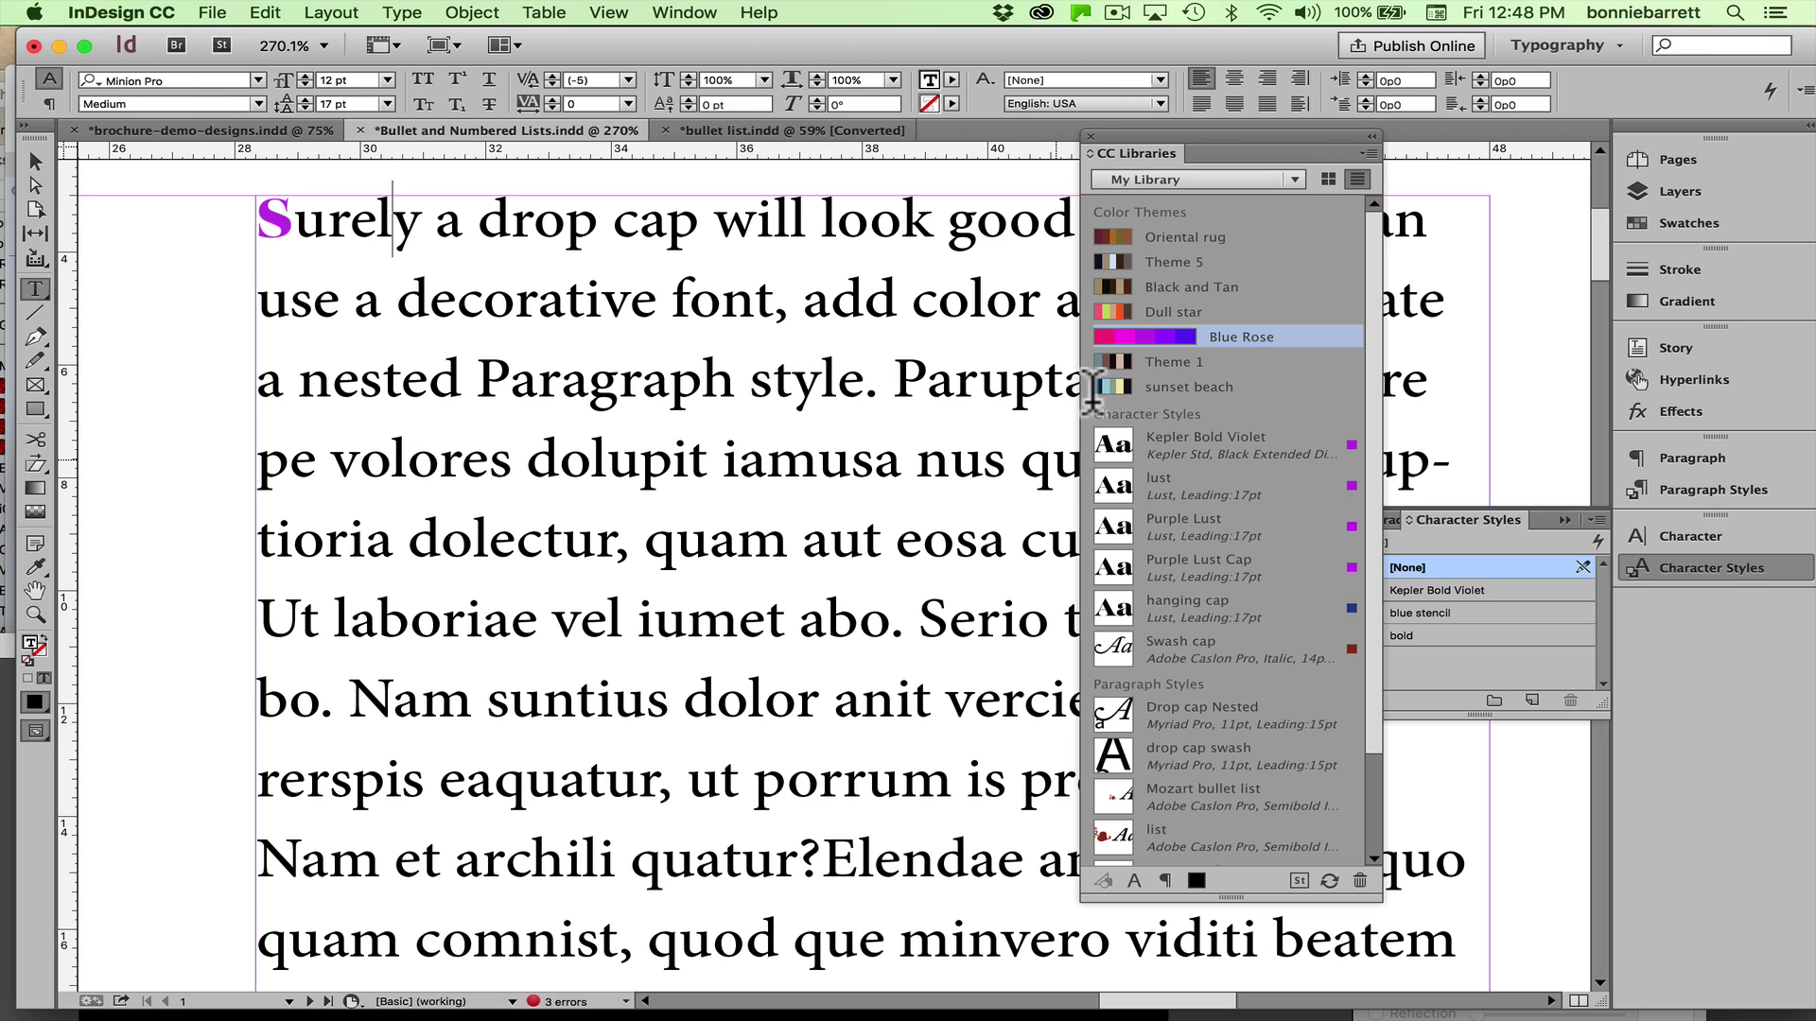
left_click(1089, 135)
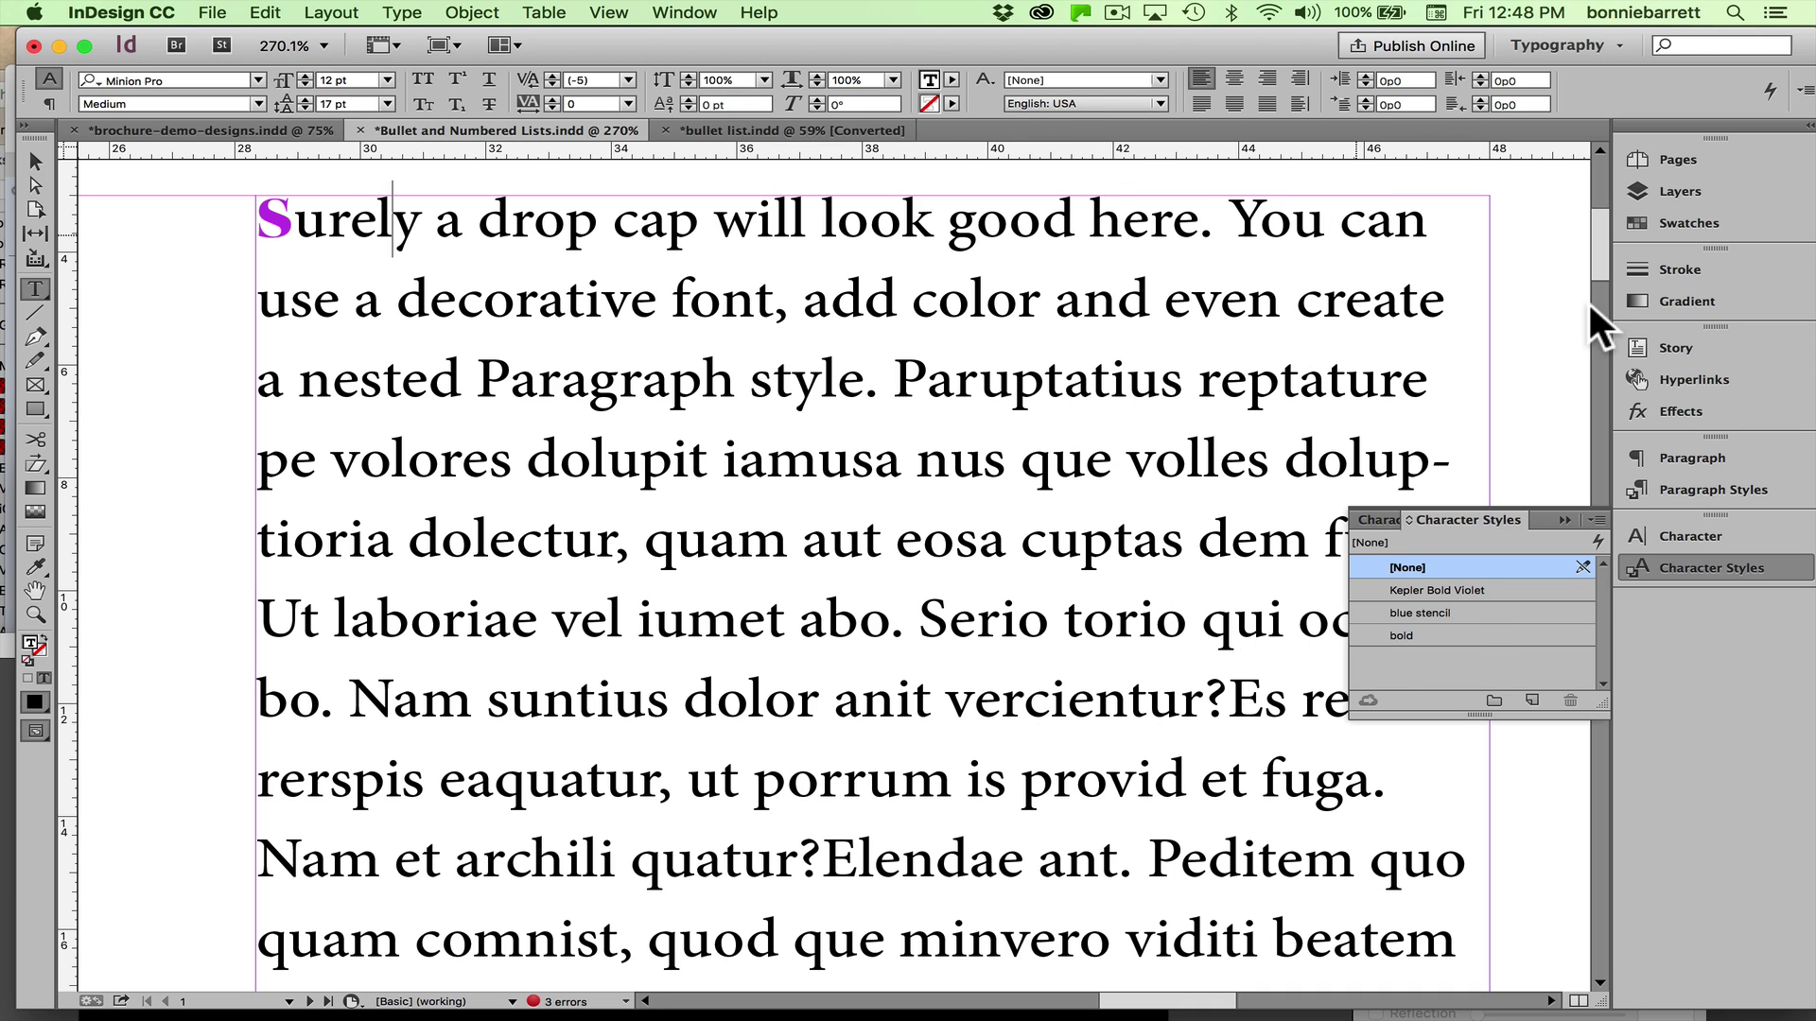
left_click(1693, 480)
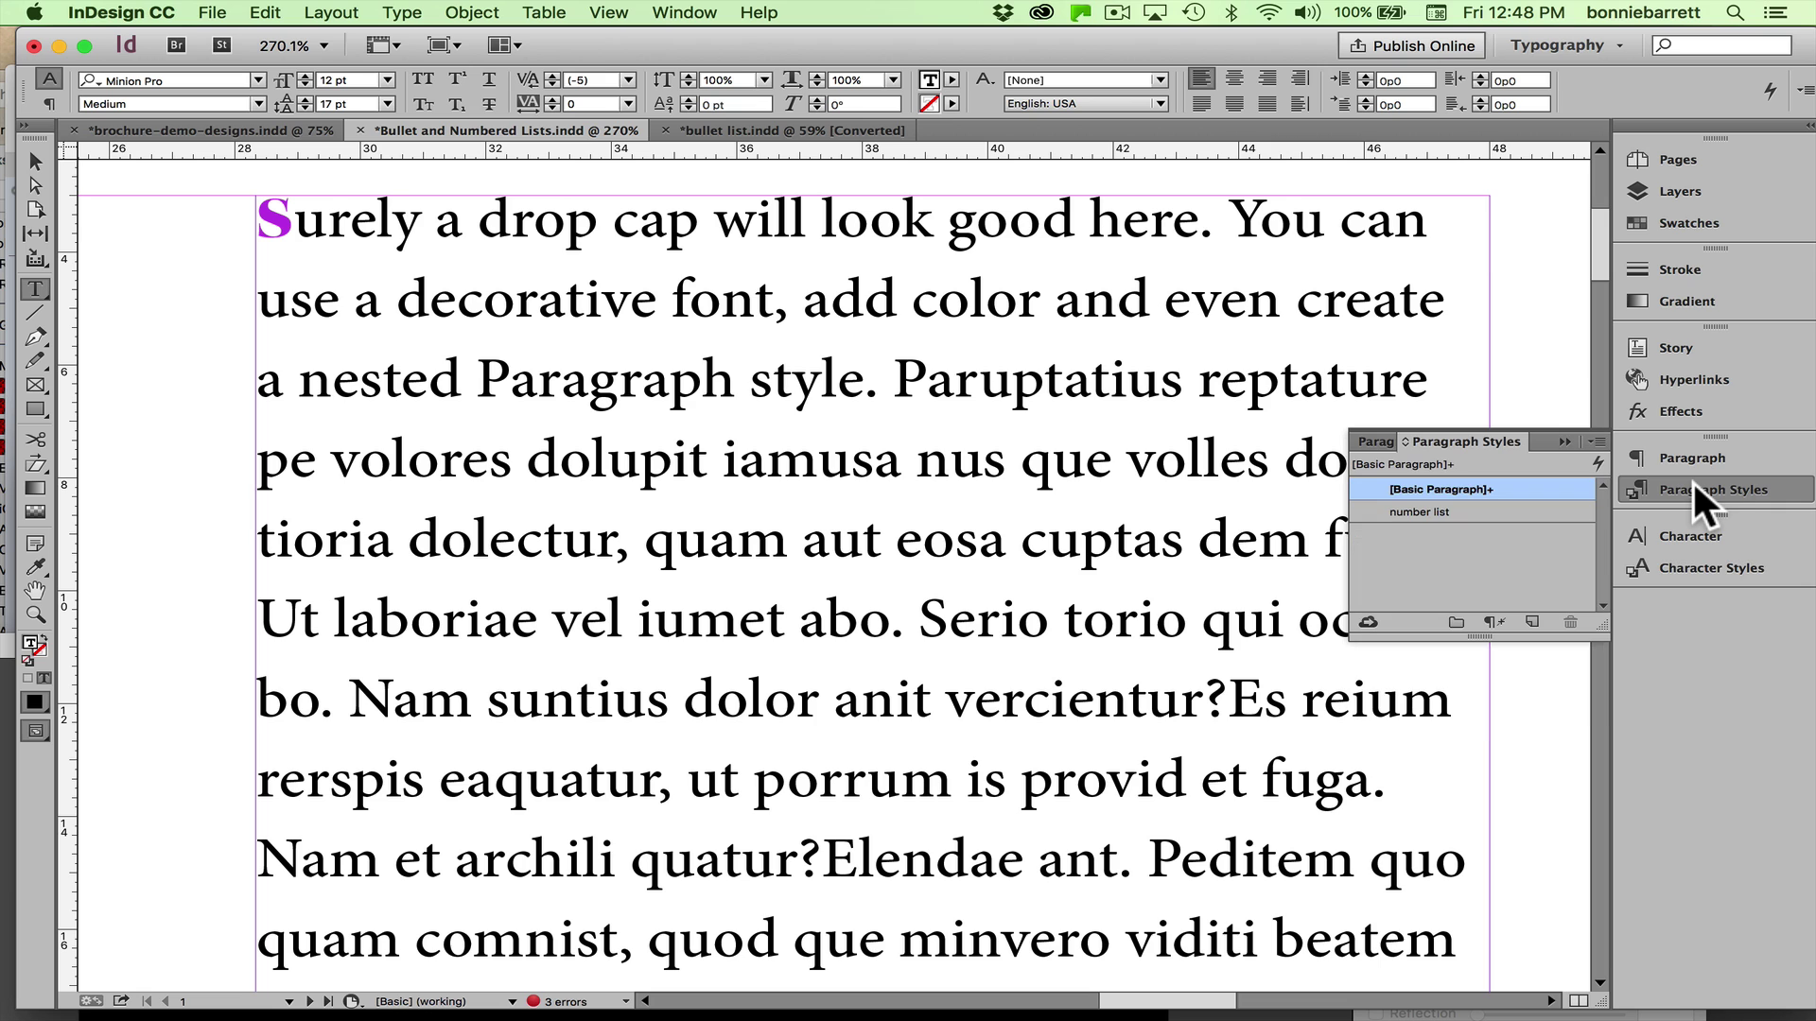
left_click(1593, 438)
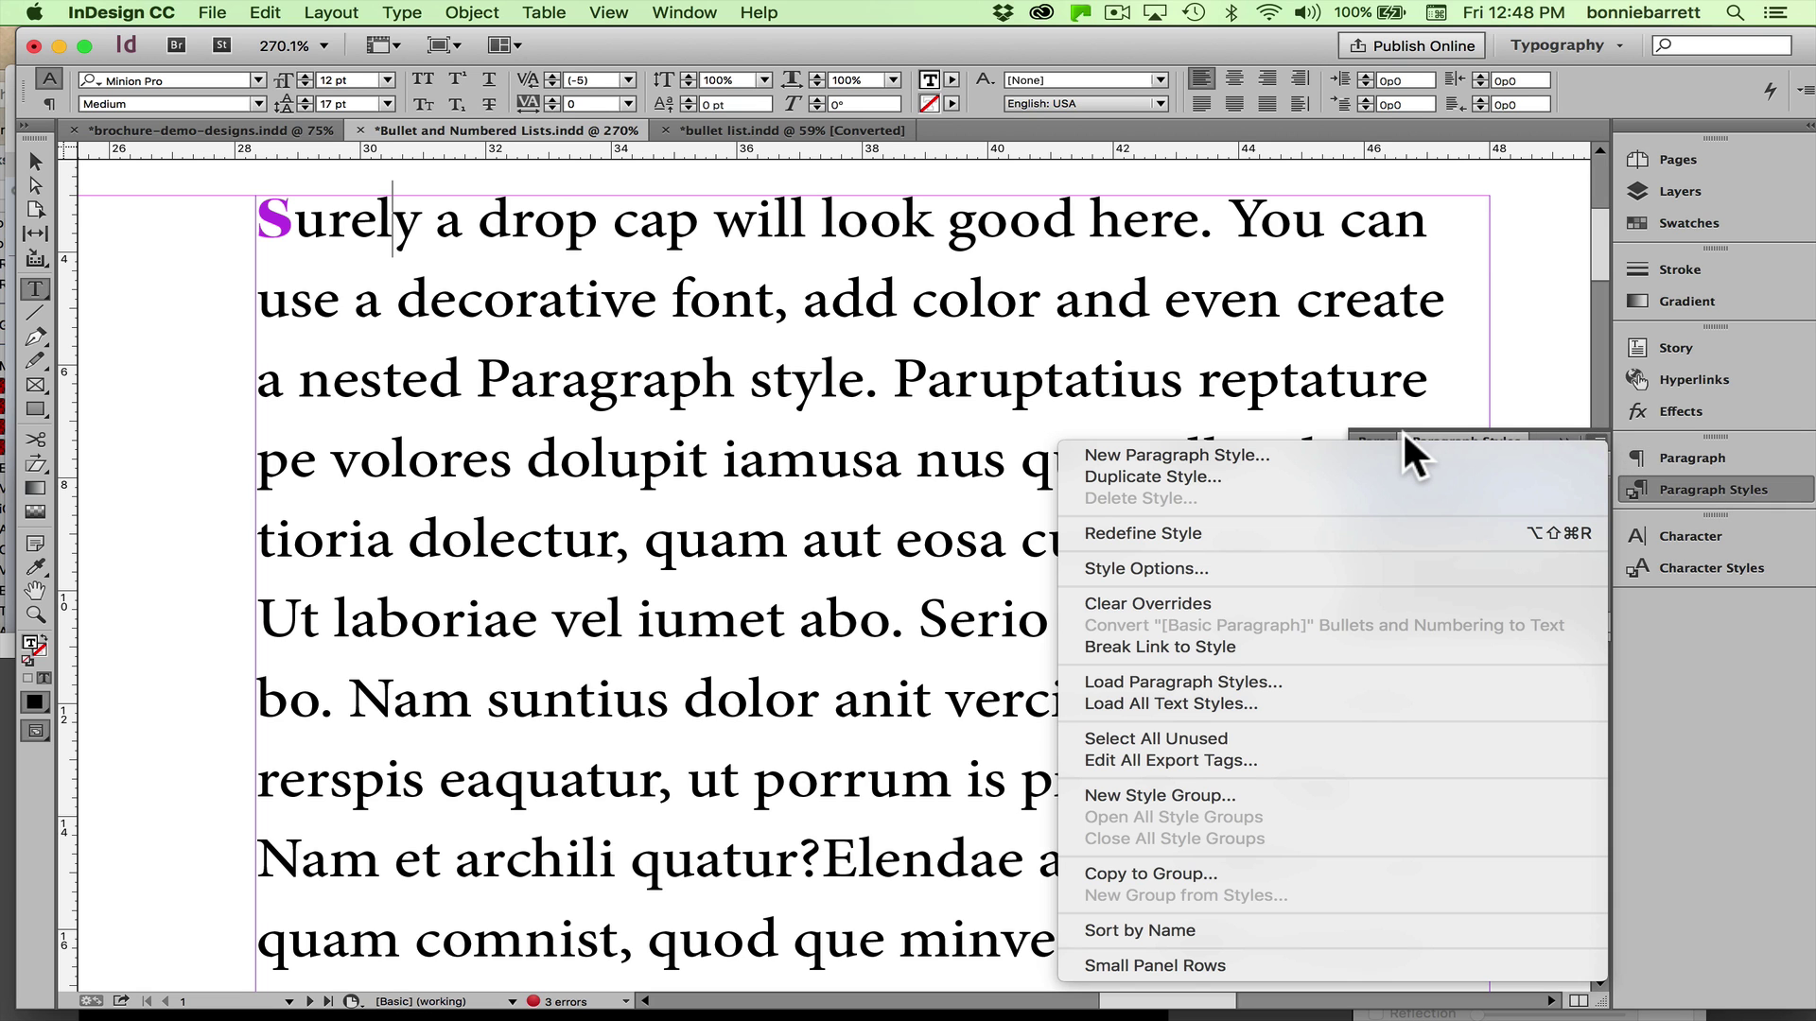
left_click(1325, 449)
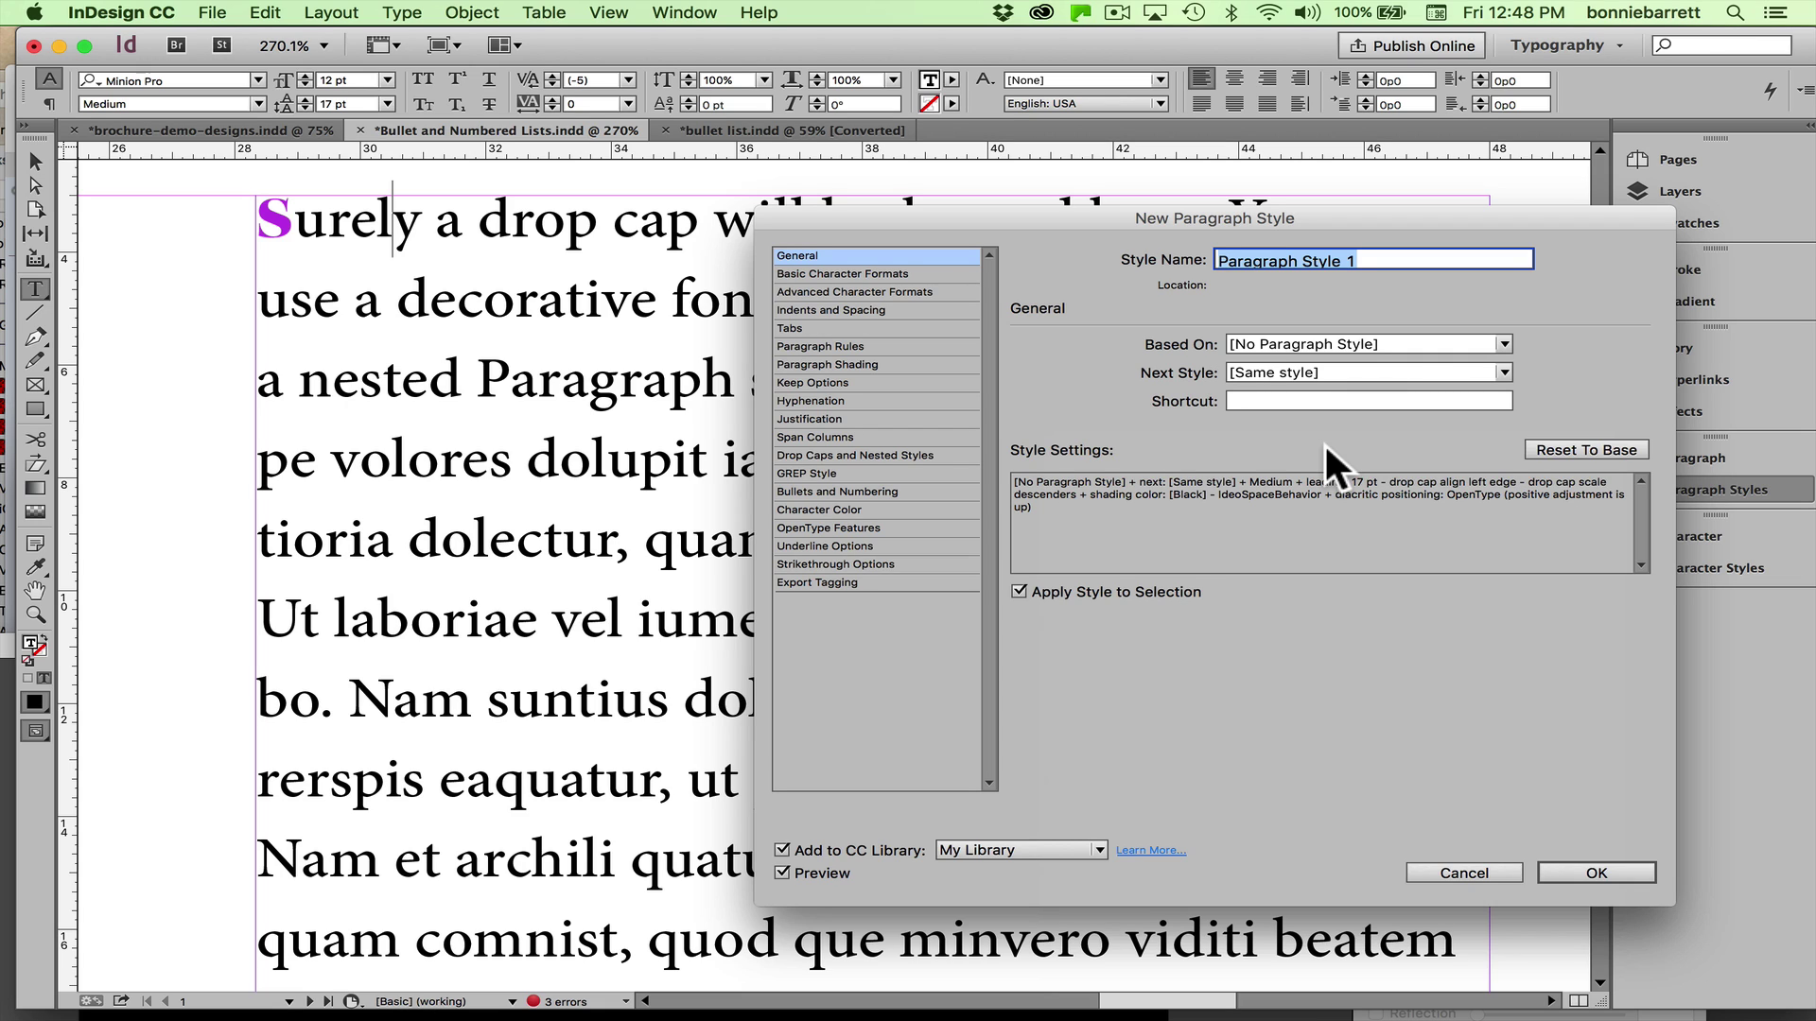
type("Kepler D")
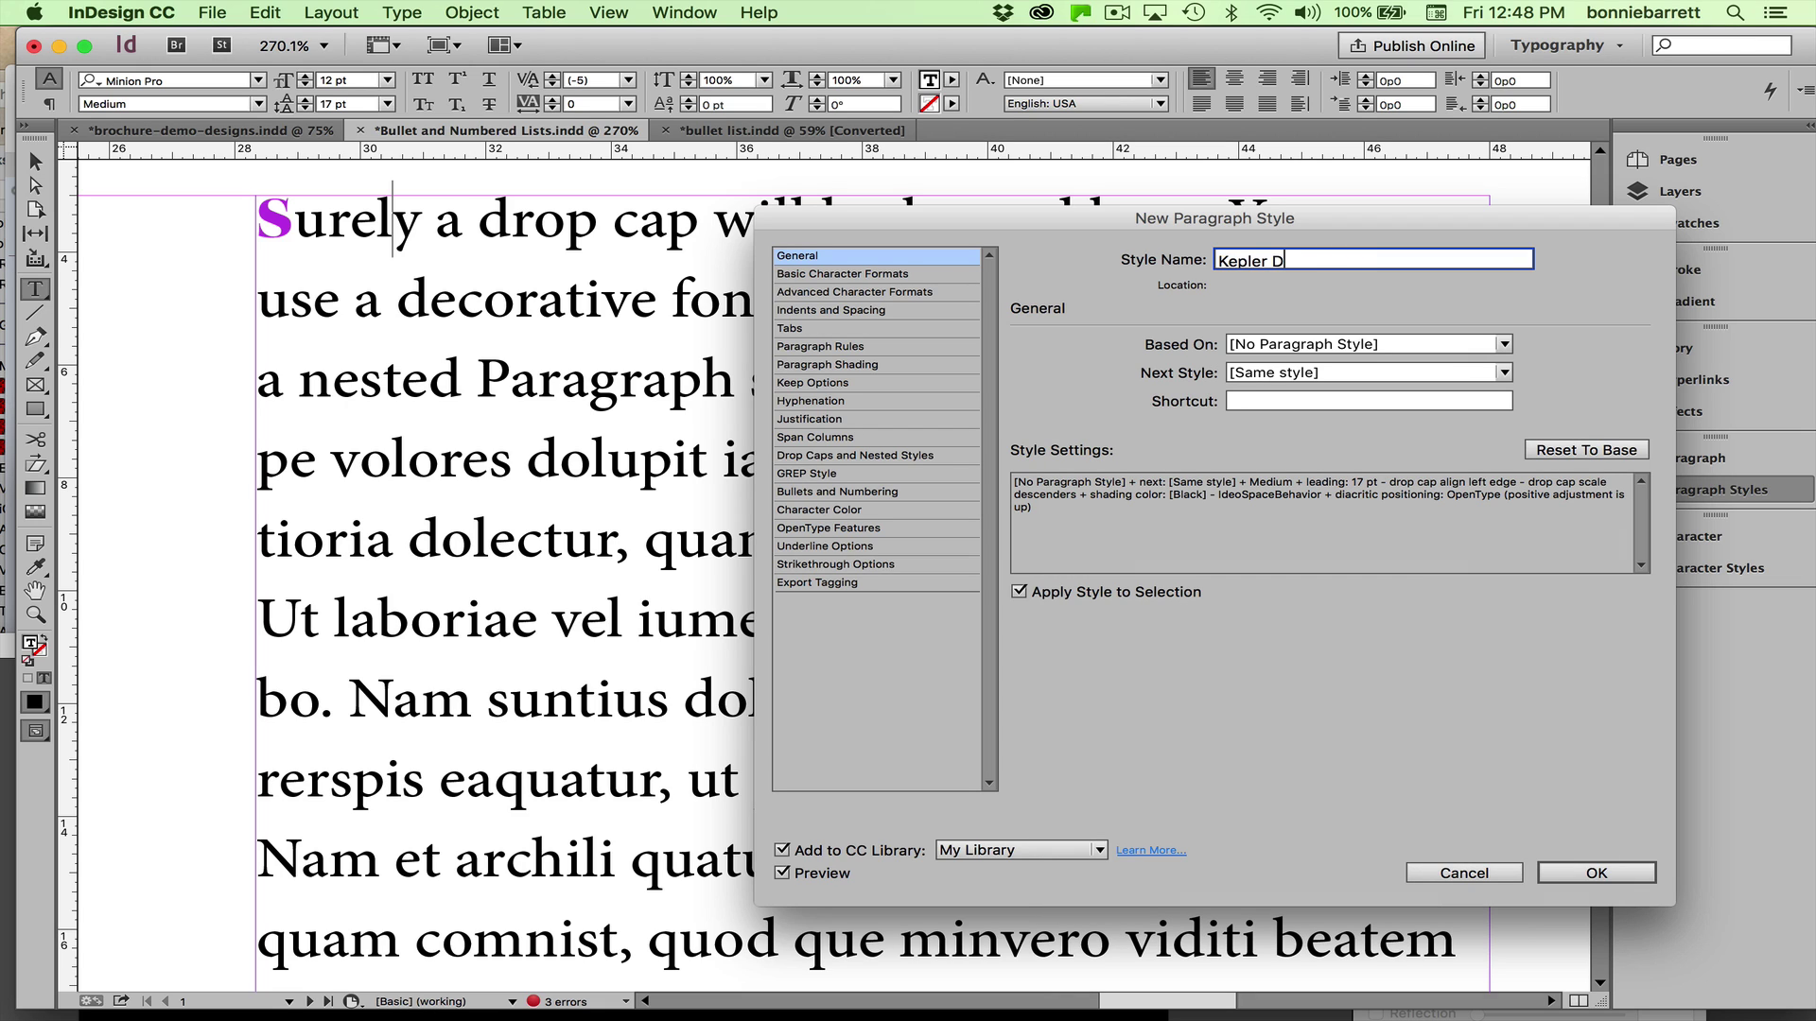
type("rop Cap")
Give the Kepler Drop Cap style a drop cap of 3 lines and 1 character
left_click(843, 453)
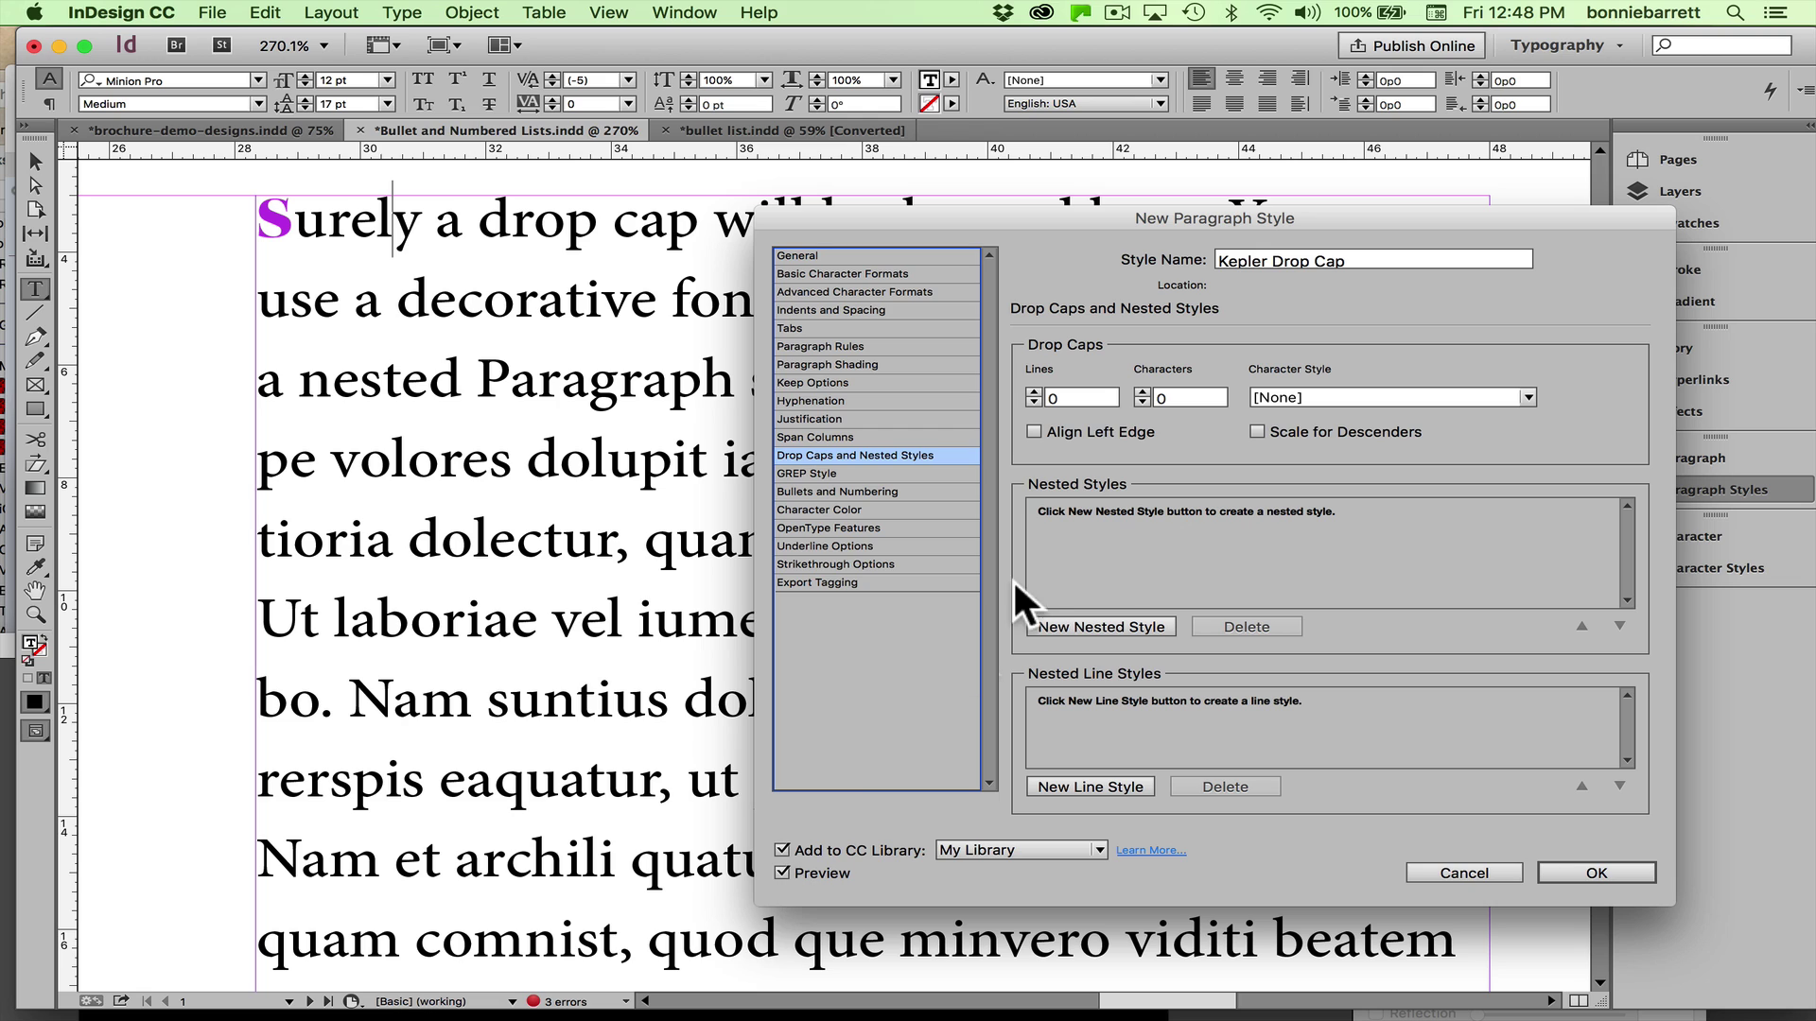
left_click(1036, 384)
left_click(1036, 384)
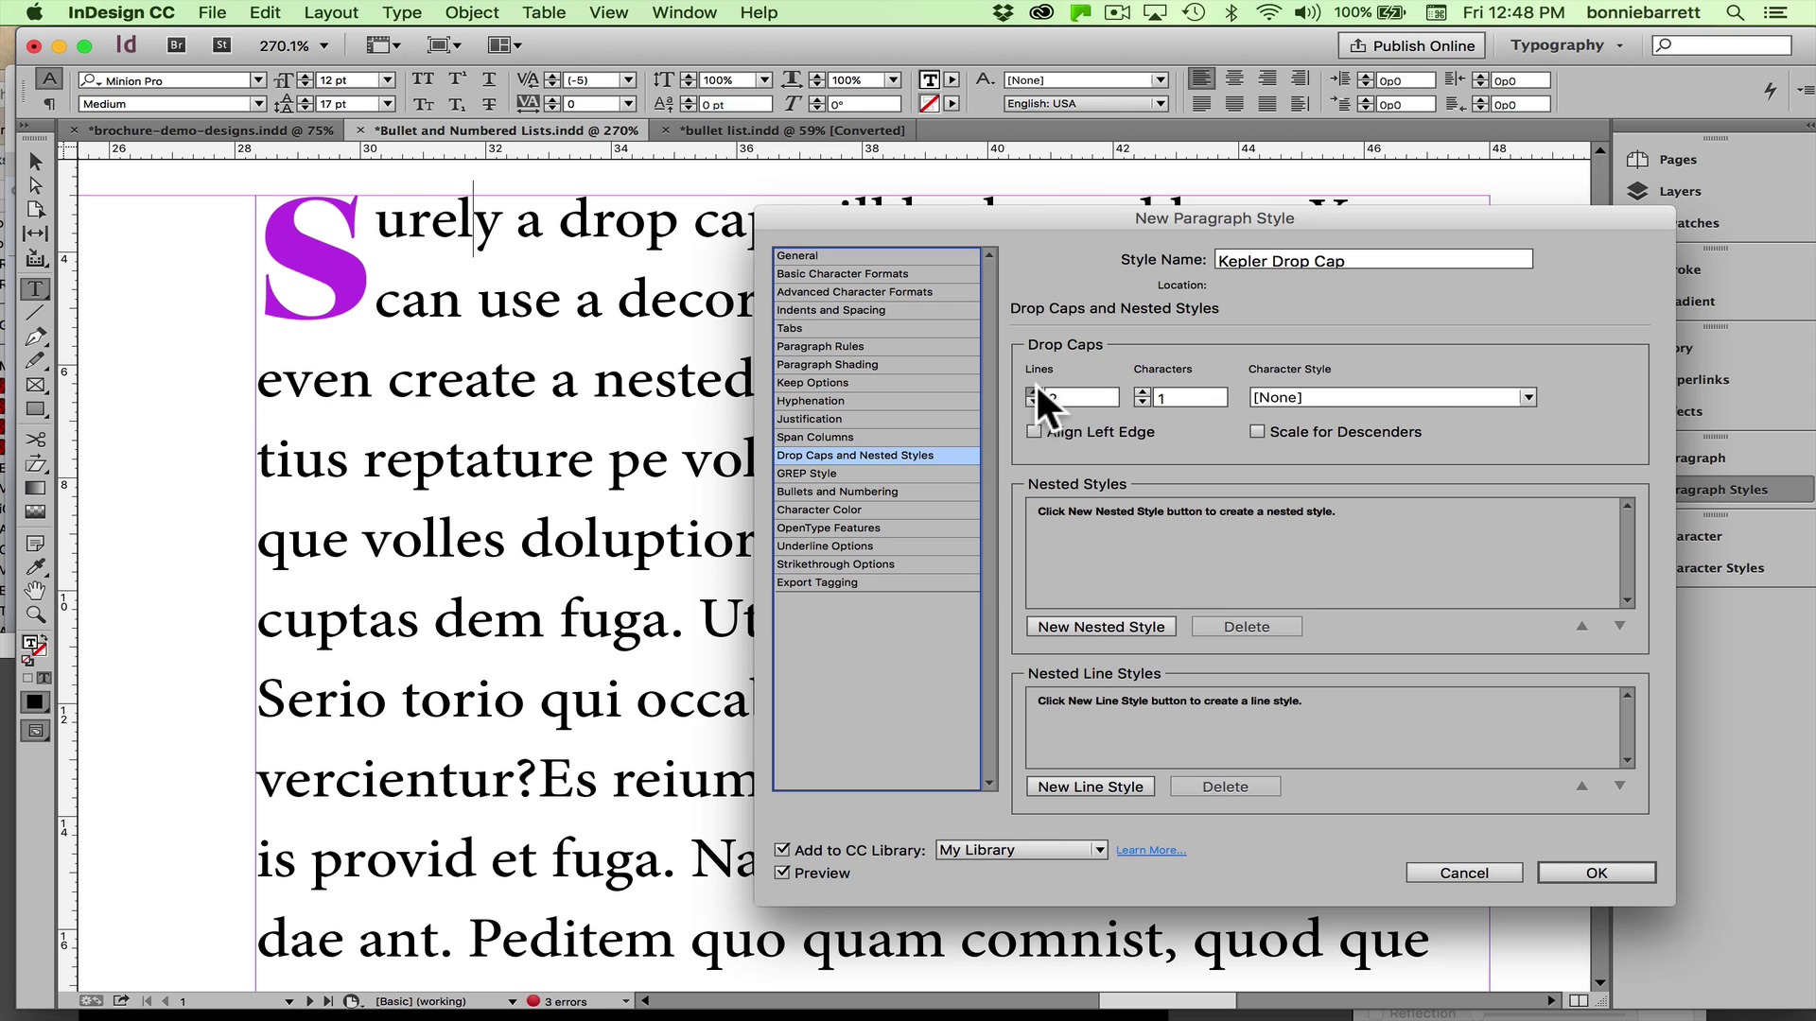
left_click(1035, 384)
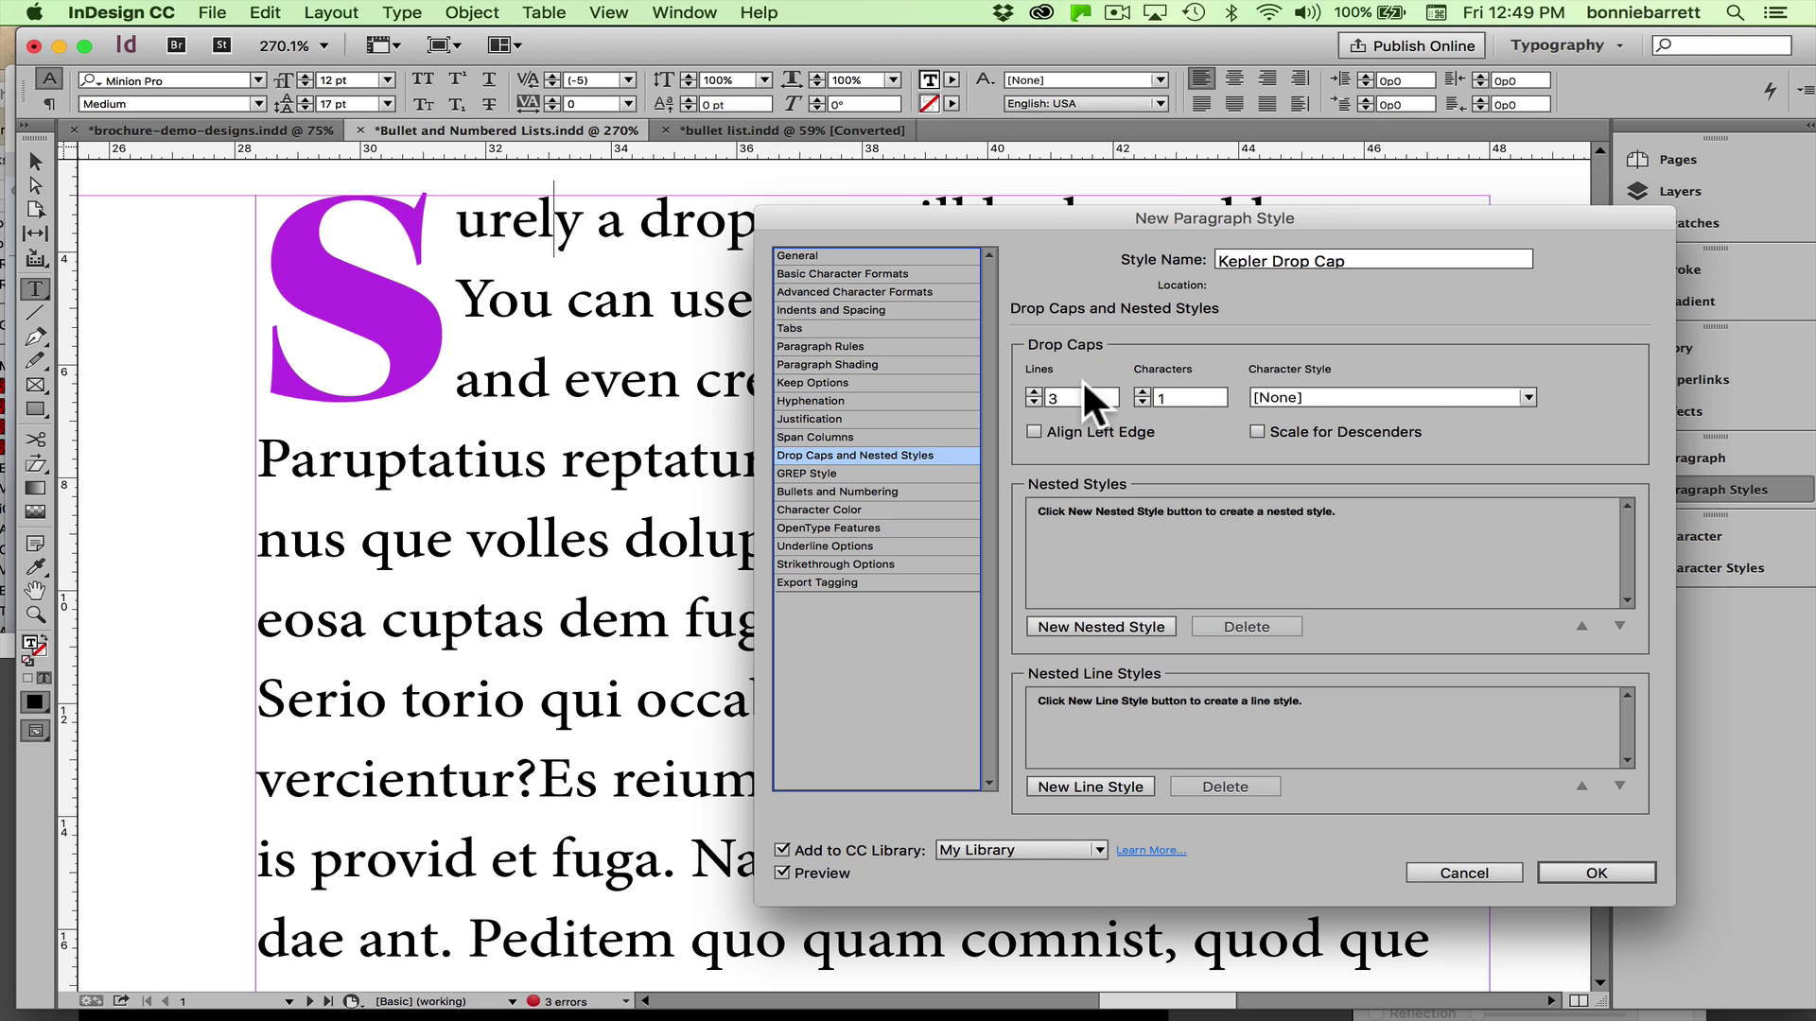
left_click(1139, 384)
left_click(1142, 401)
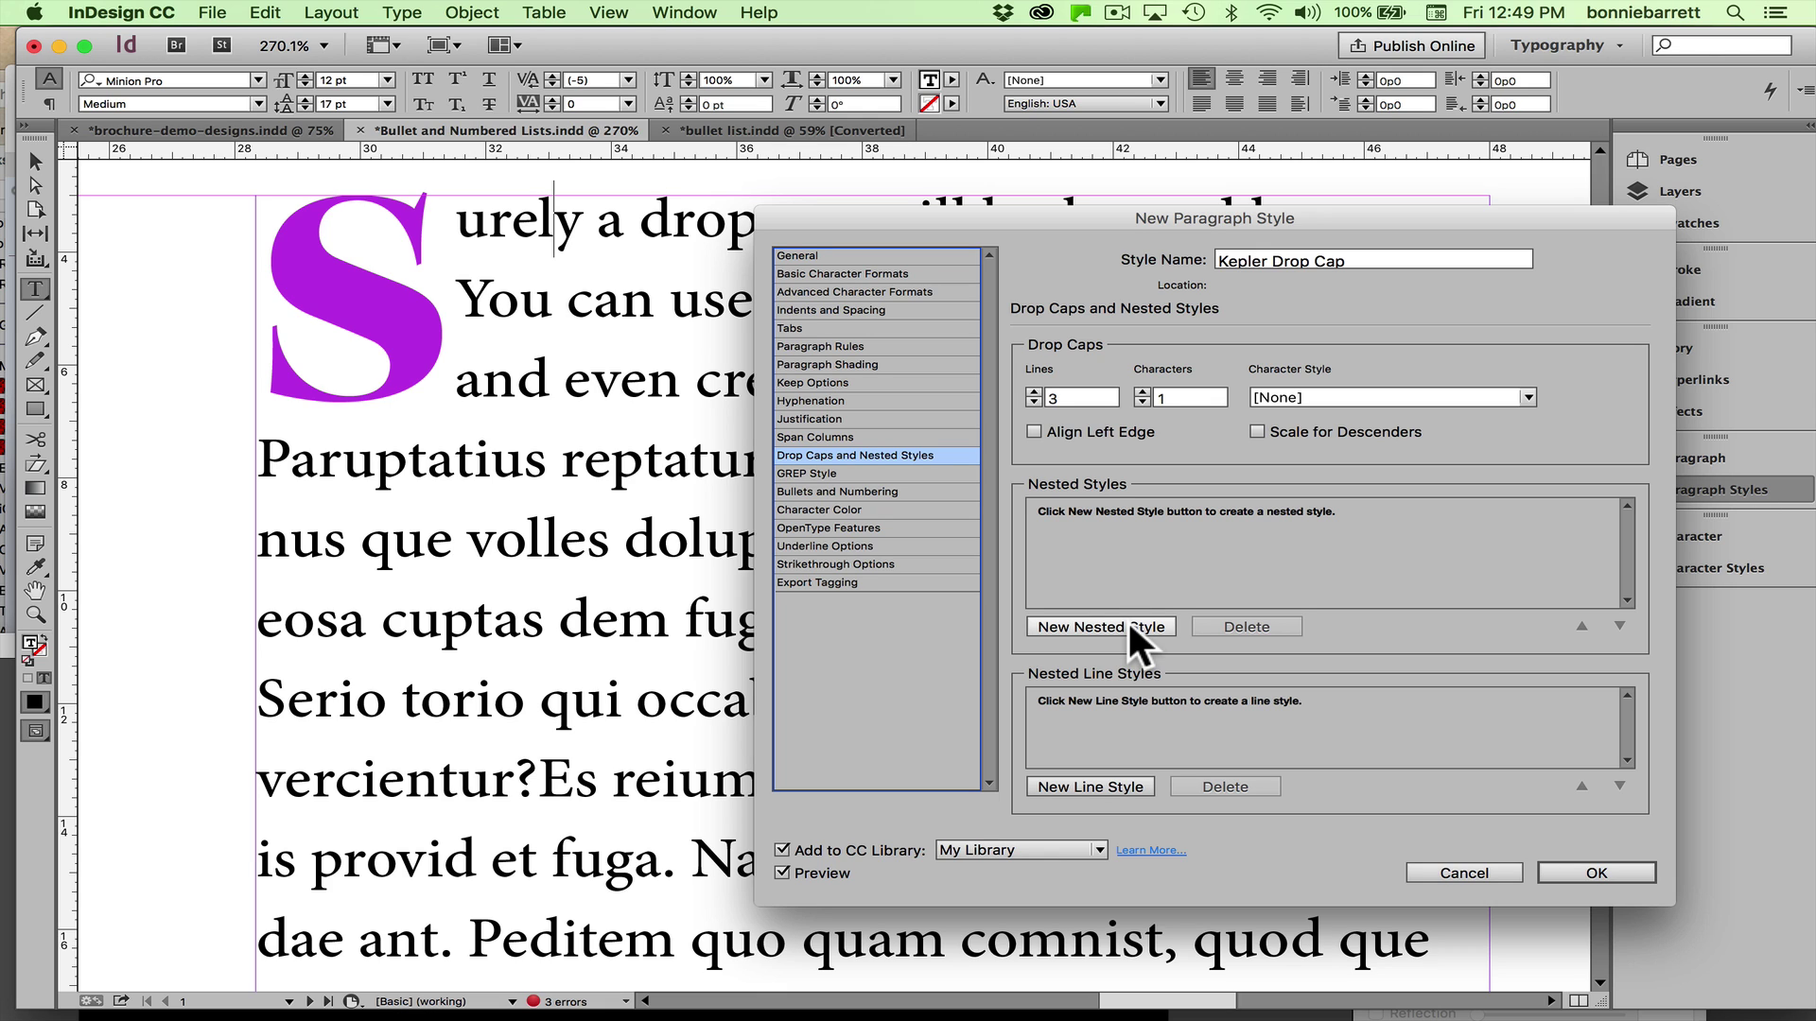
Add a nested style applying Kepler Bold Violet through 1 Characters
left_click(1131, 627)
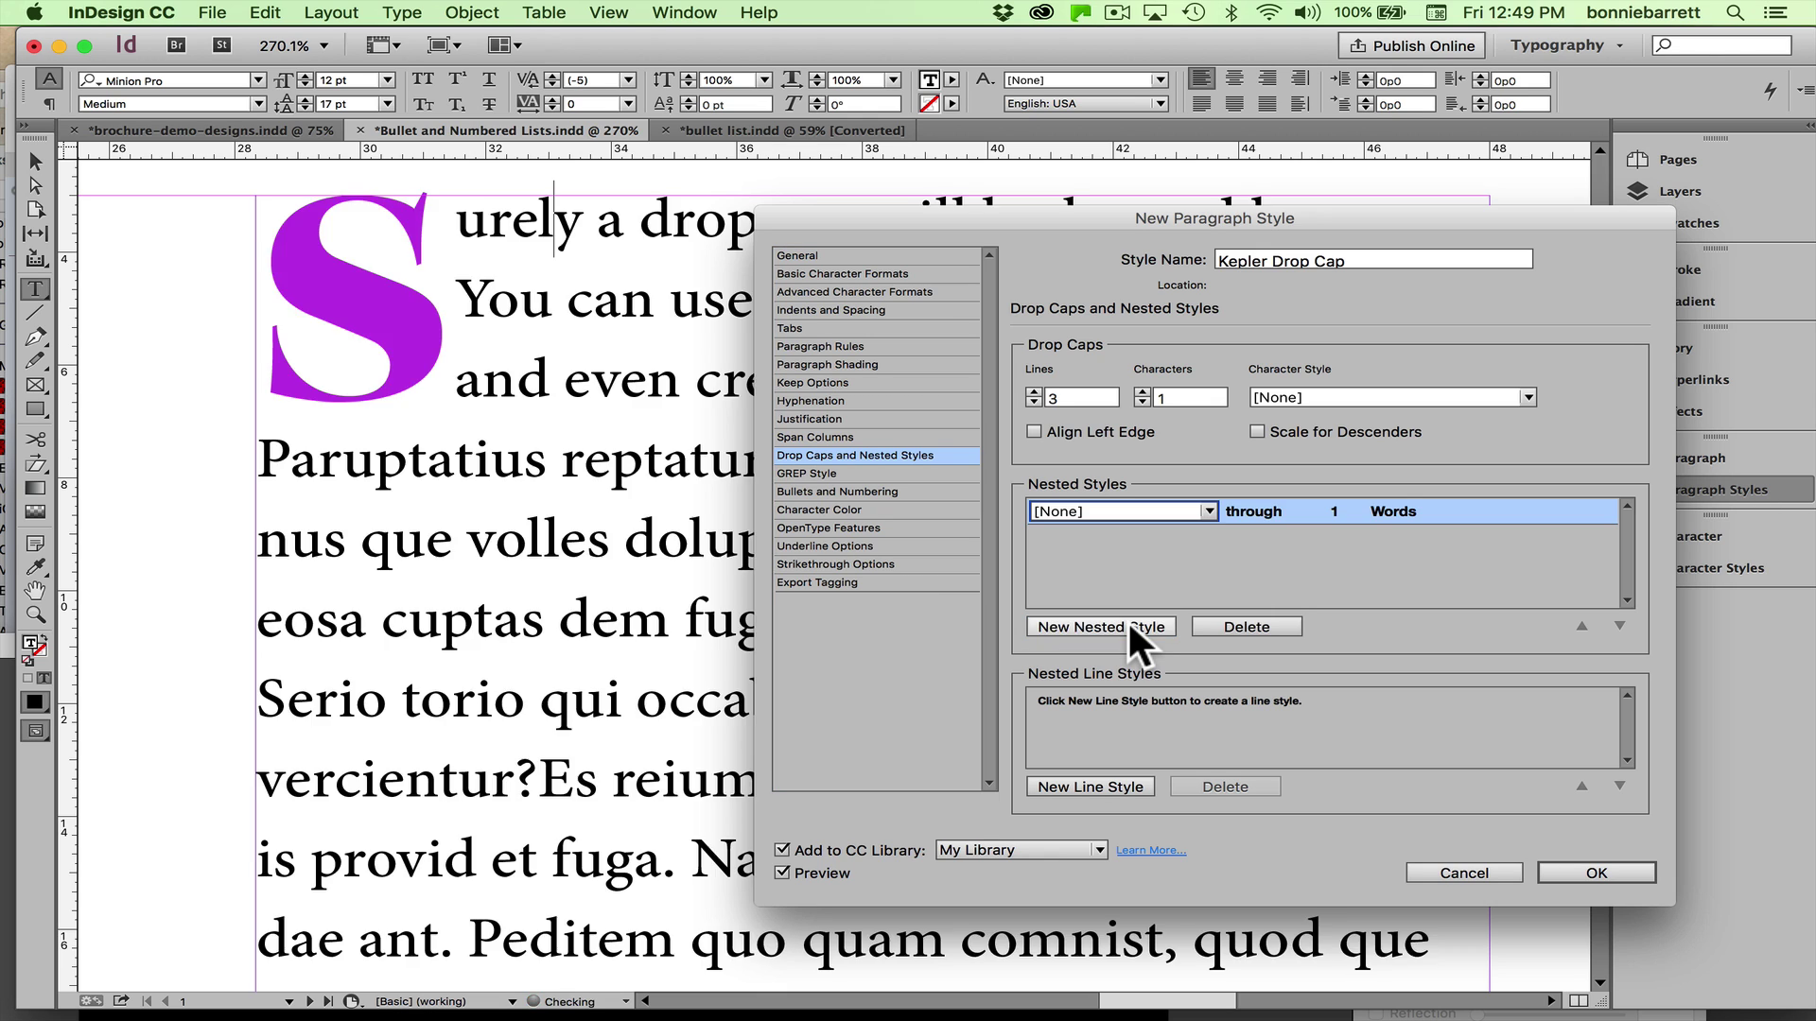
left_click(1207, 508)
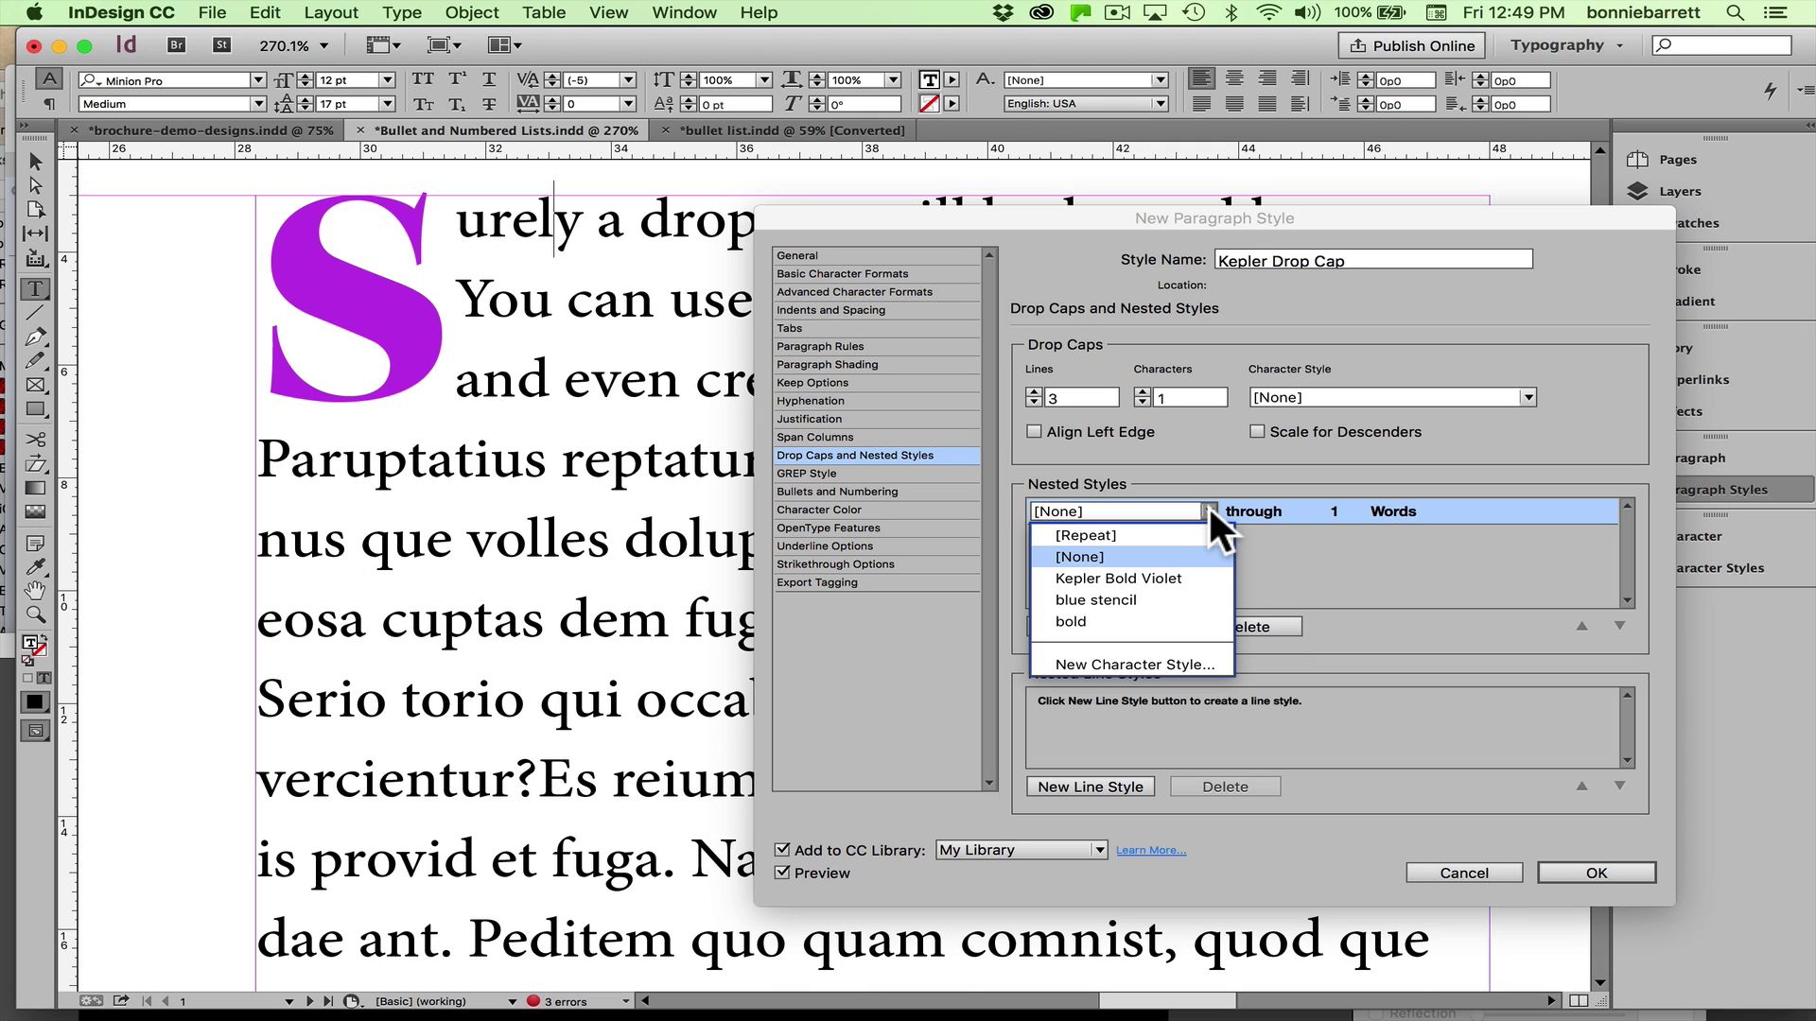
left_click(1169, 578)
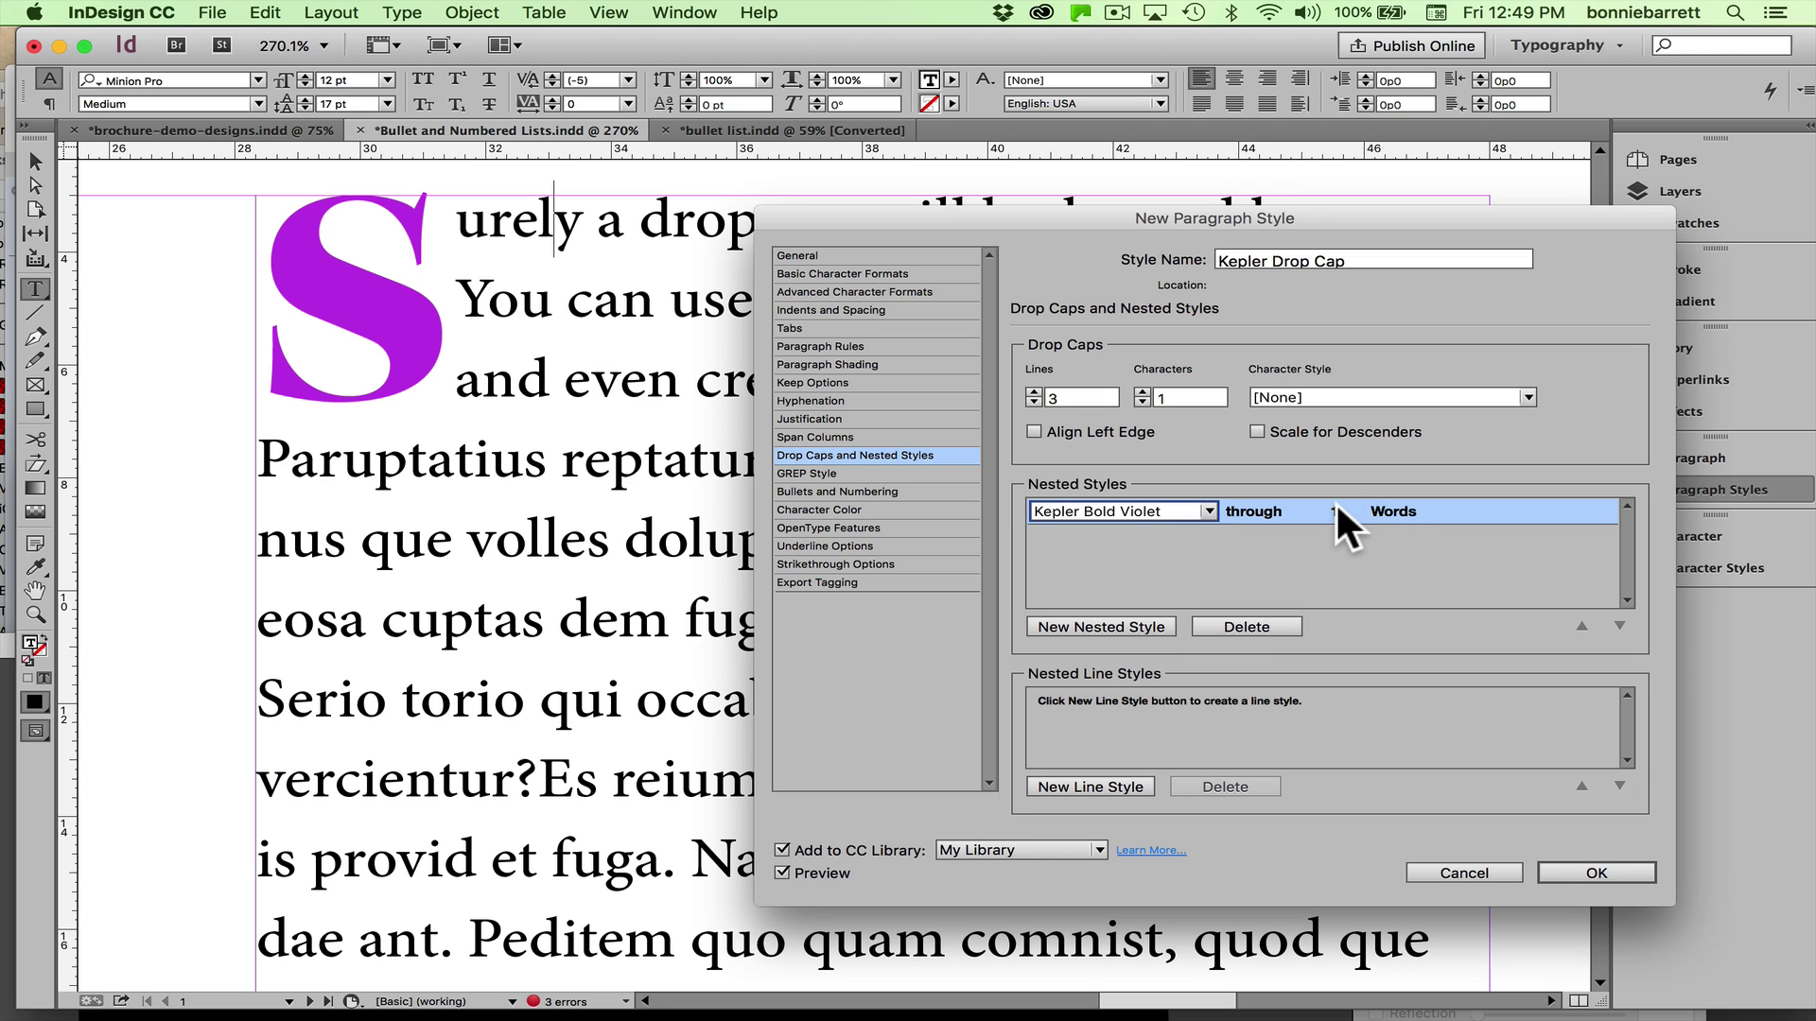
left_click(1396, 511)
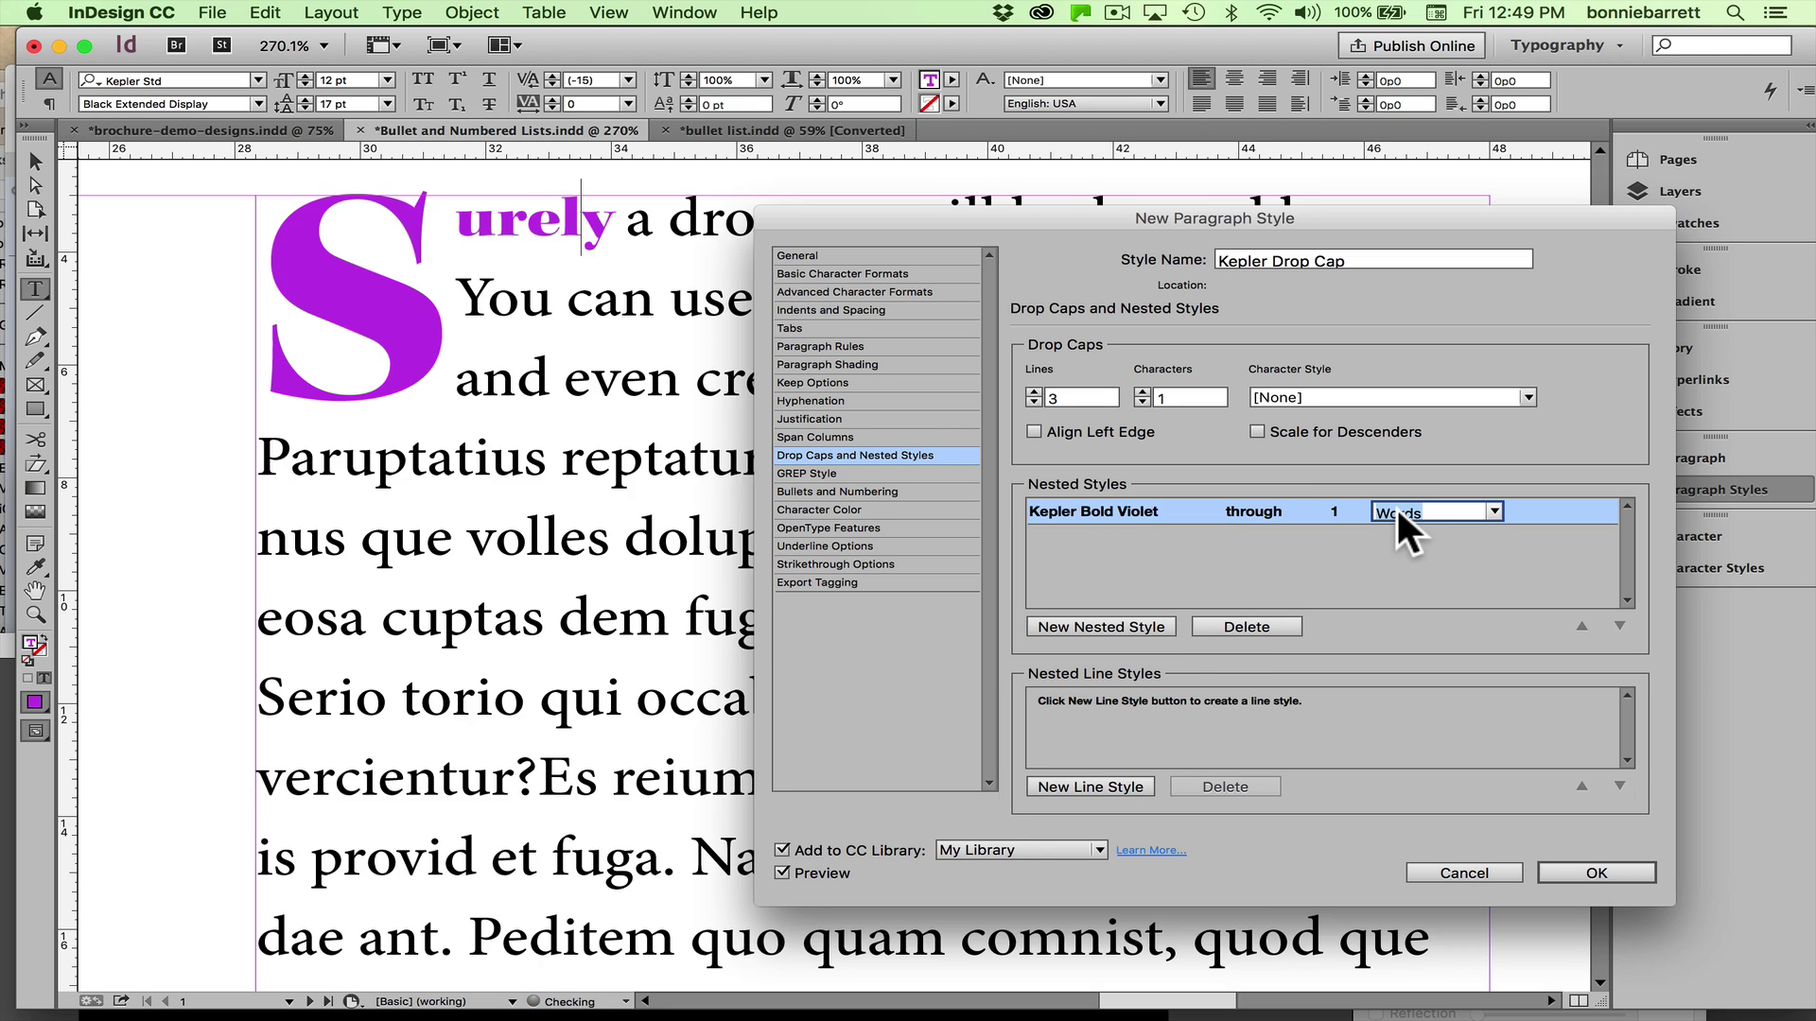
left_click(1335, 511)
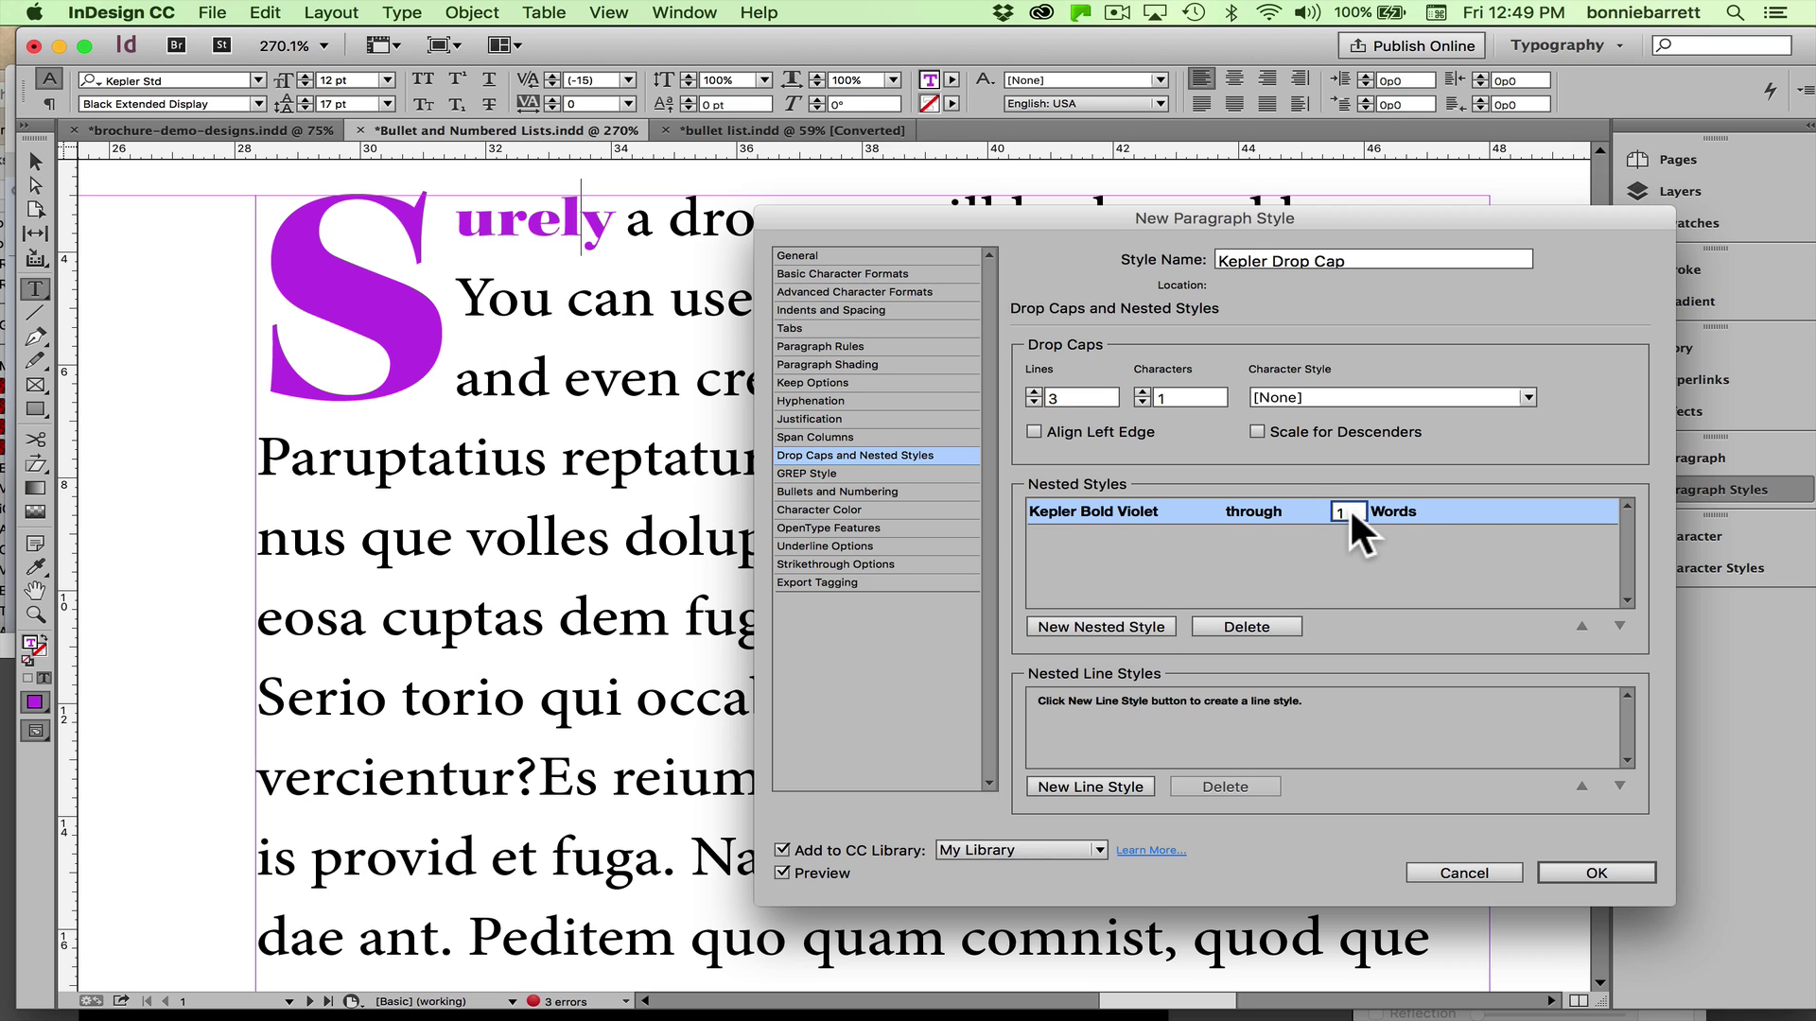
left_click(1426, 511)
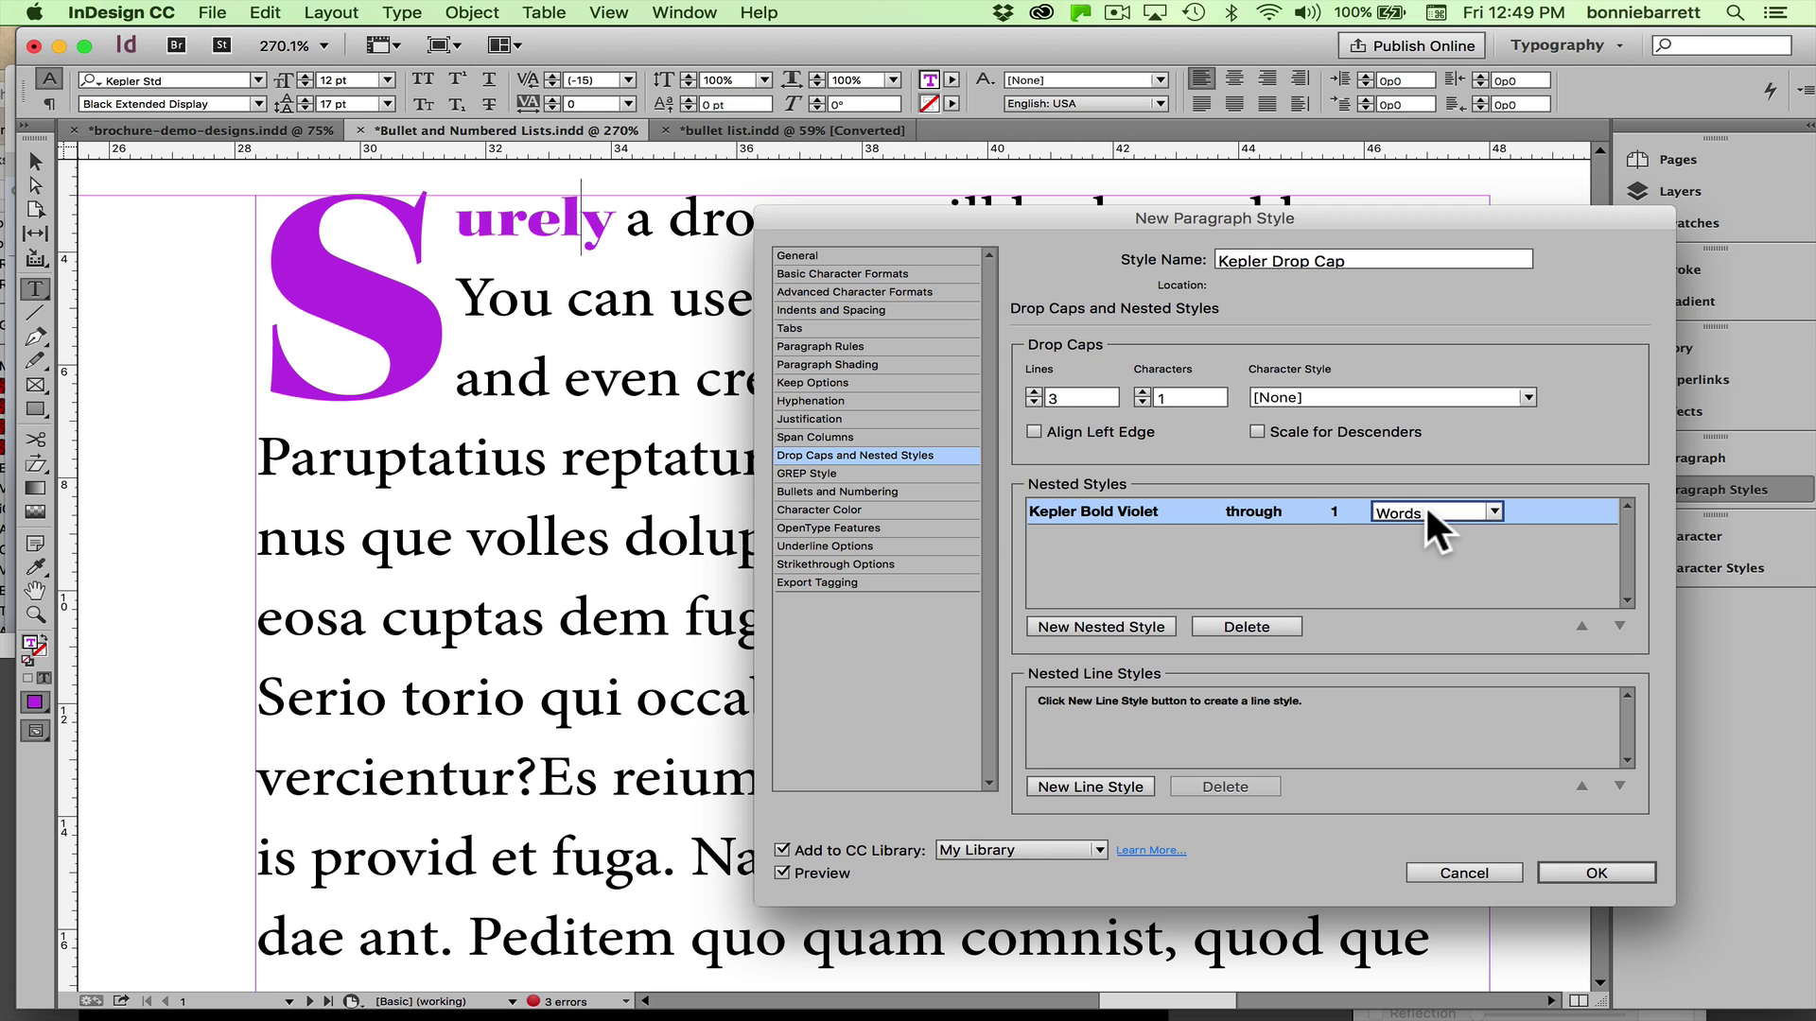
left_click(1494, 510)
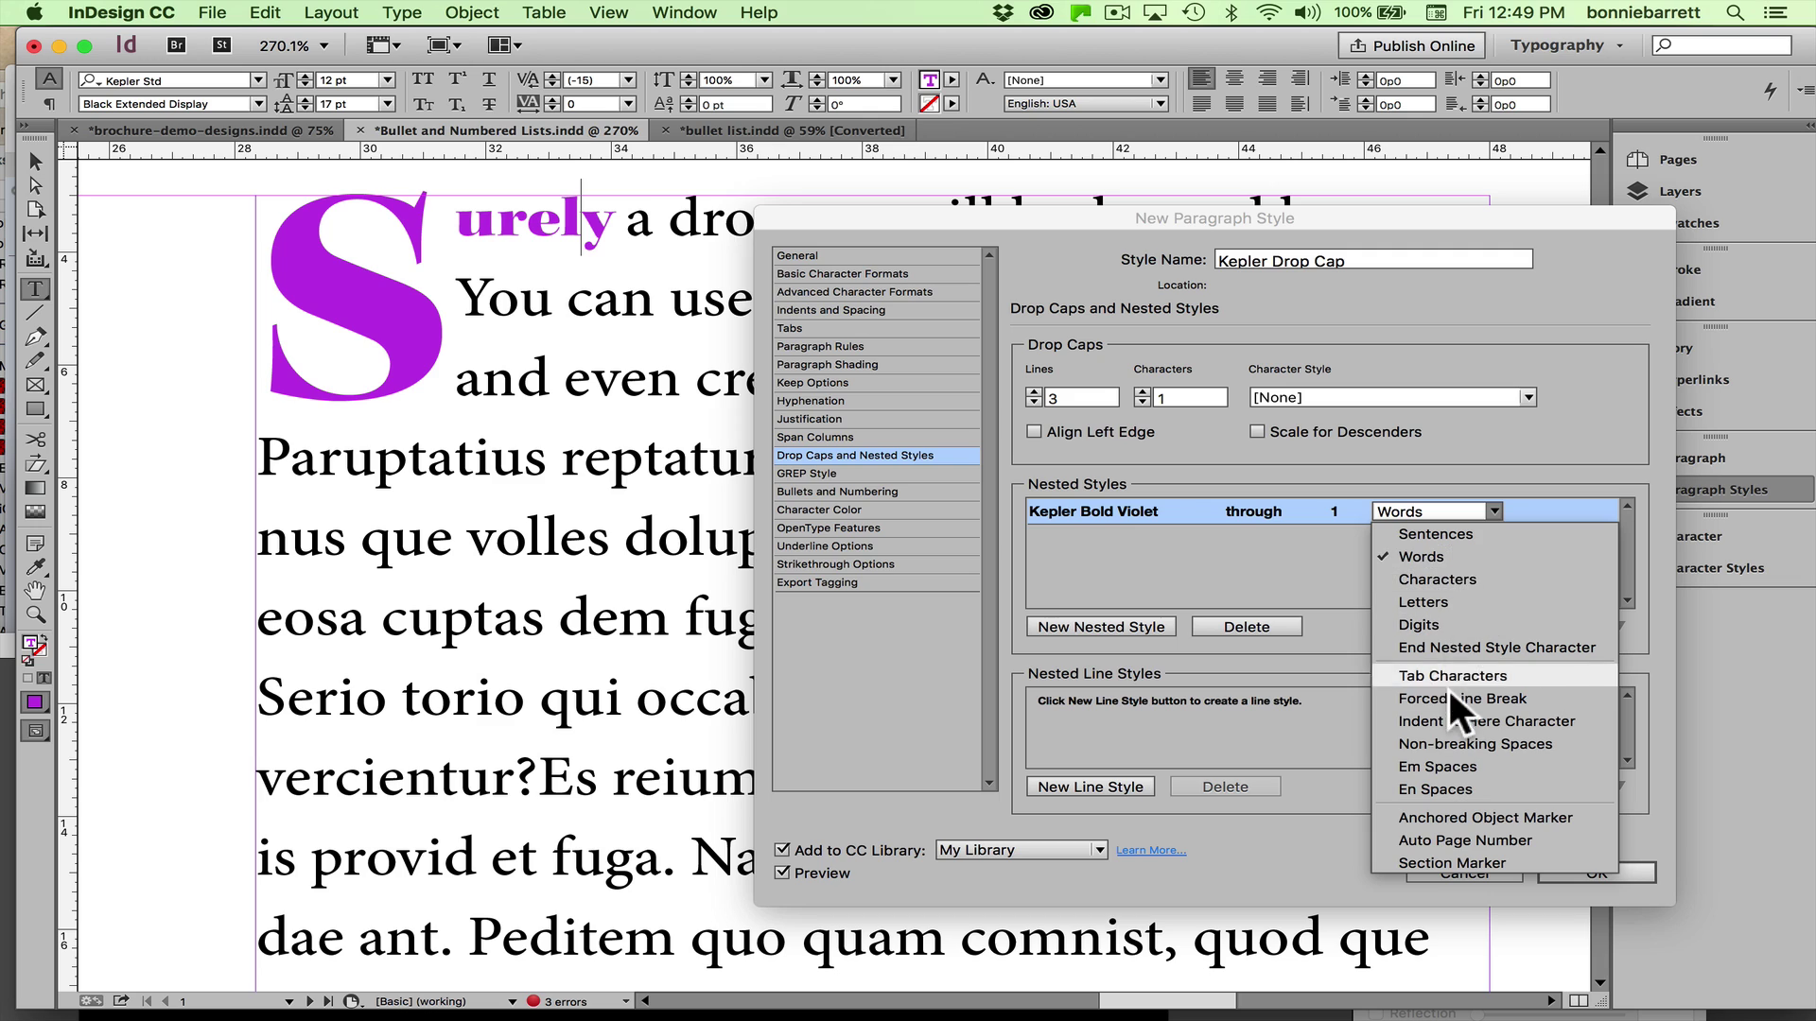
left_click(1437, 579)
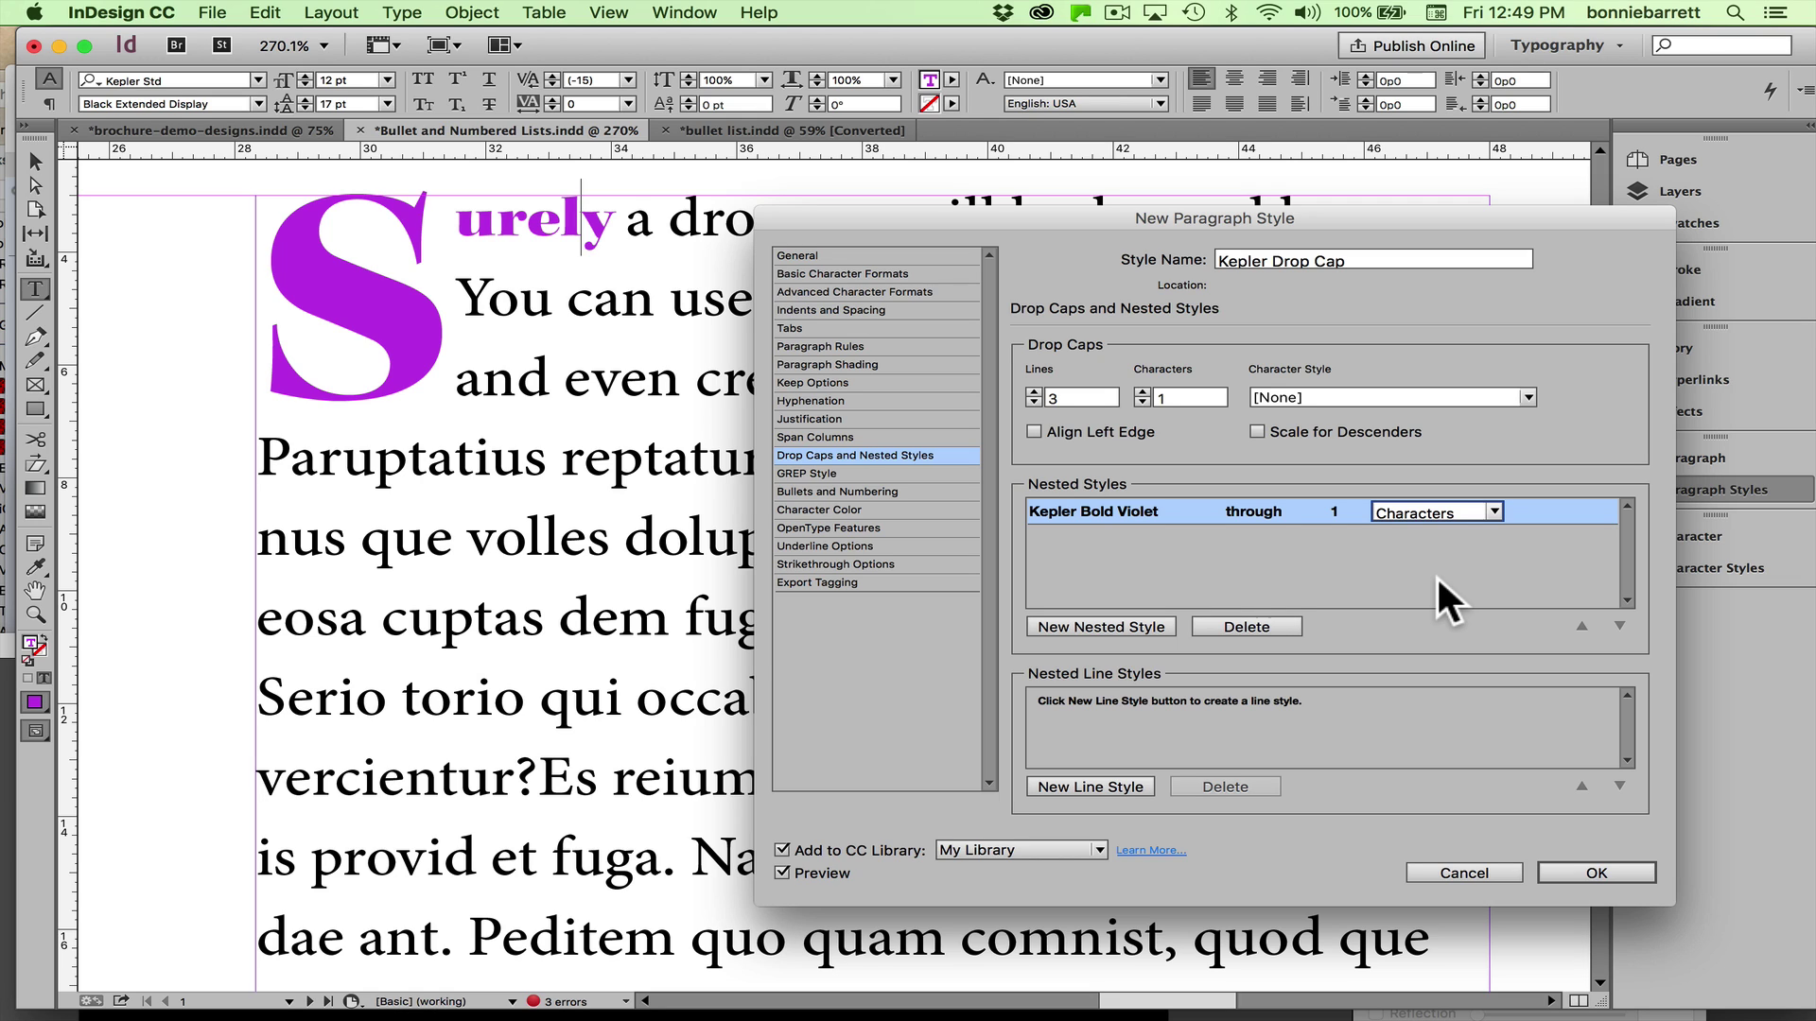
Save the Kepler Drop Cap style and apply it to the 'How about a hanging capital?' paragraph
left_click(1586, 872)
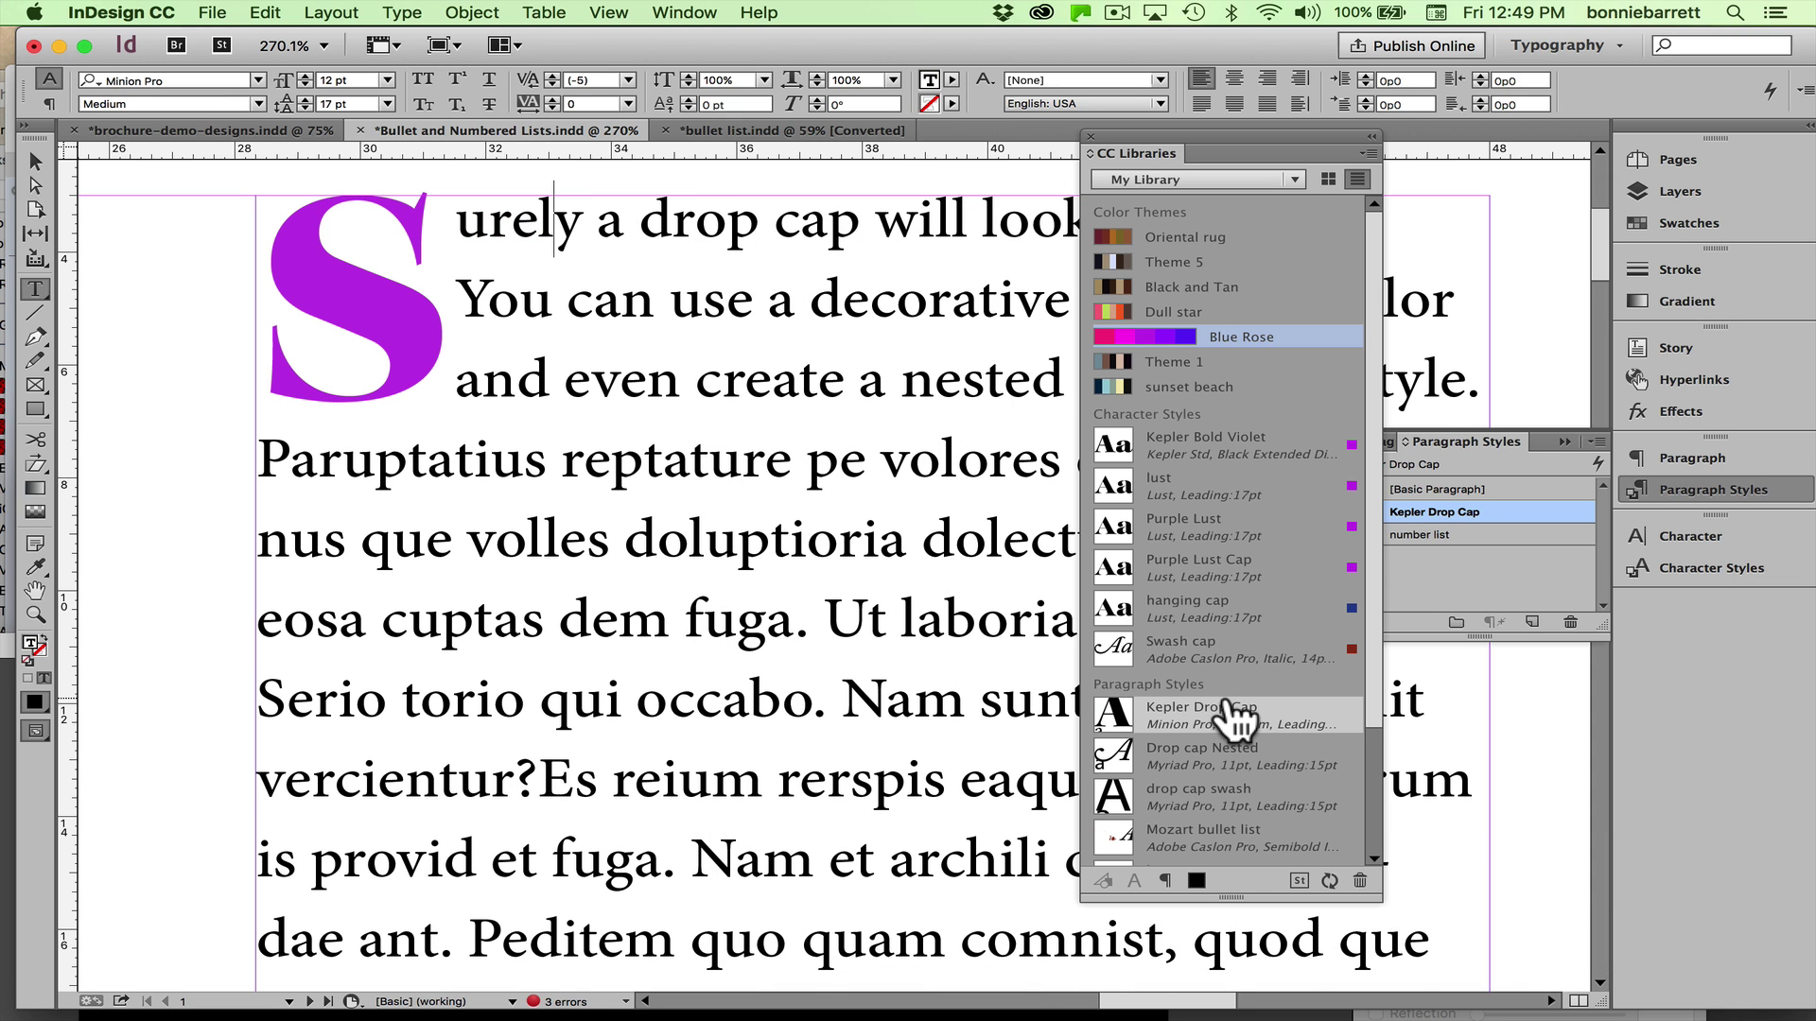
key("super+minus")
key("super+minus")
key("super+minus")
key("super+minus")
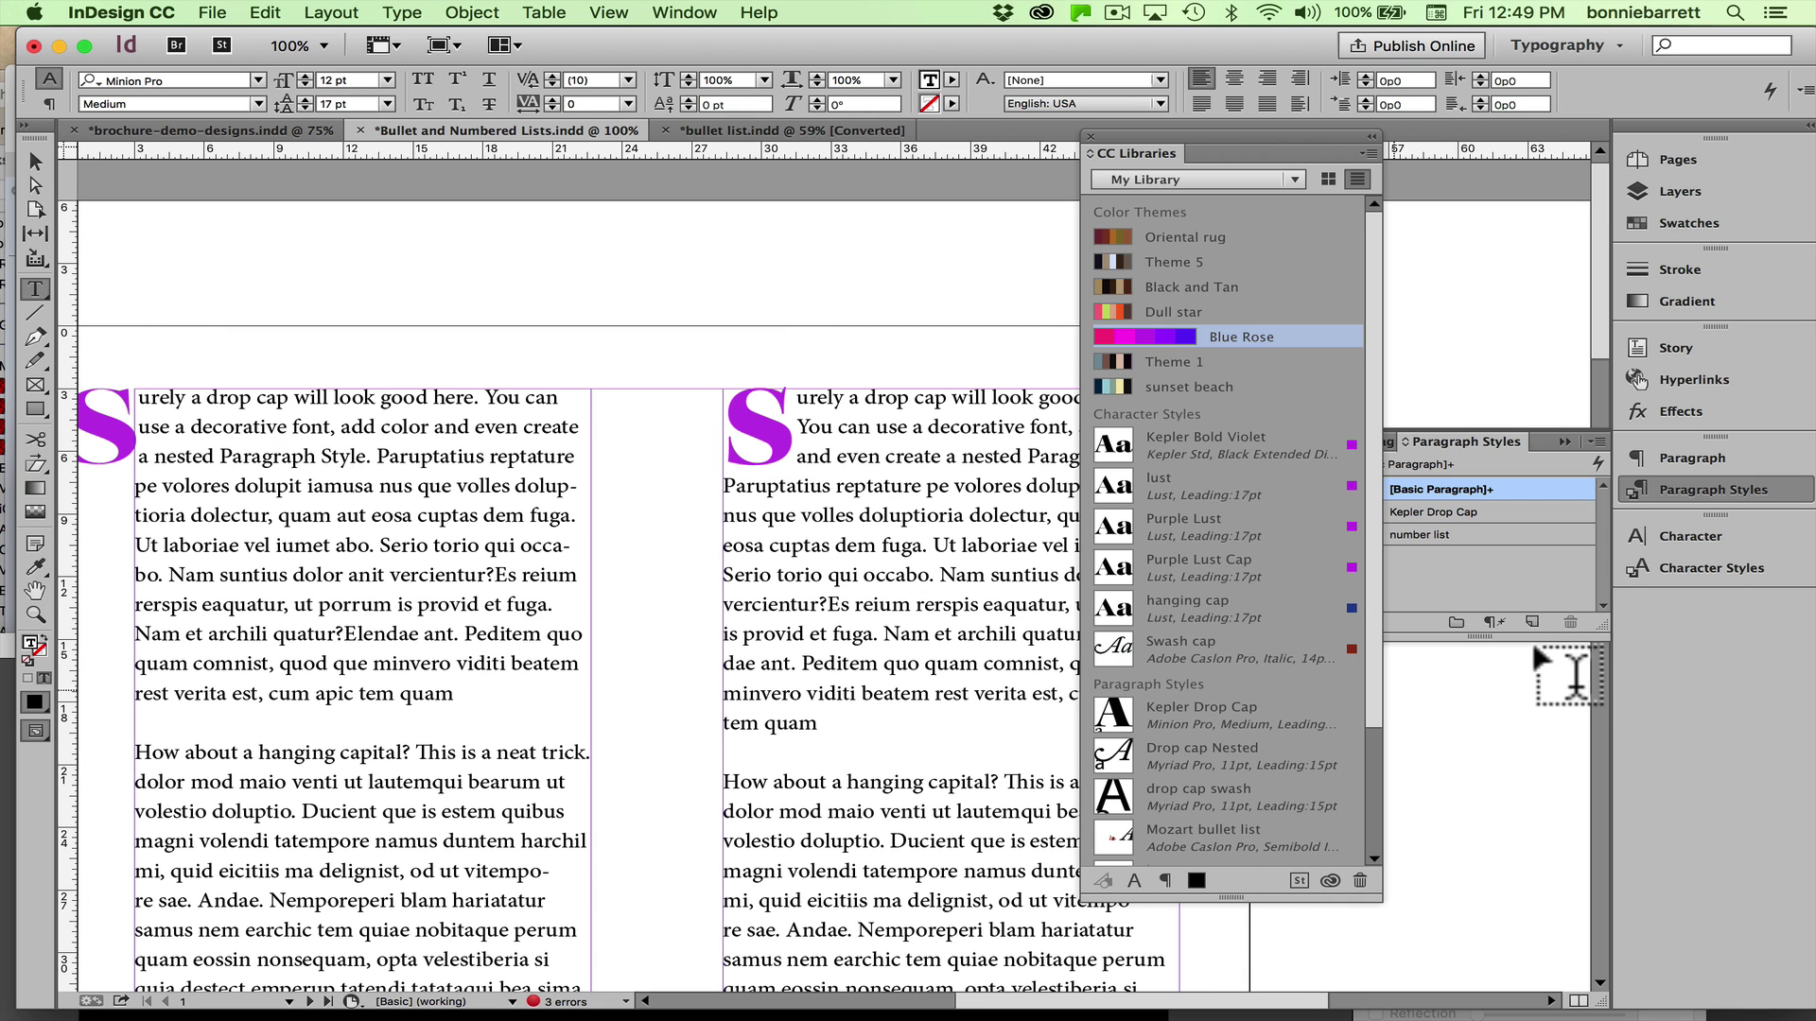
left_click(1519, 512)
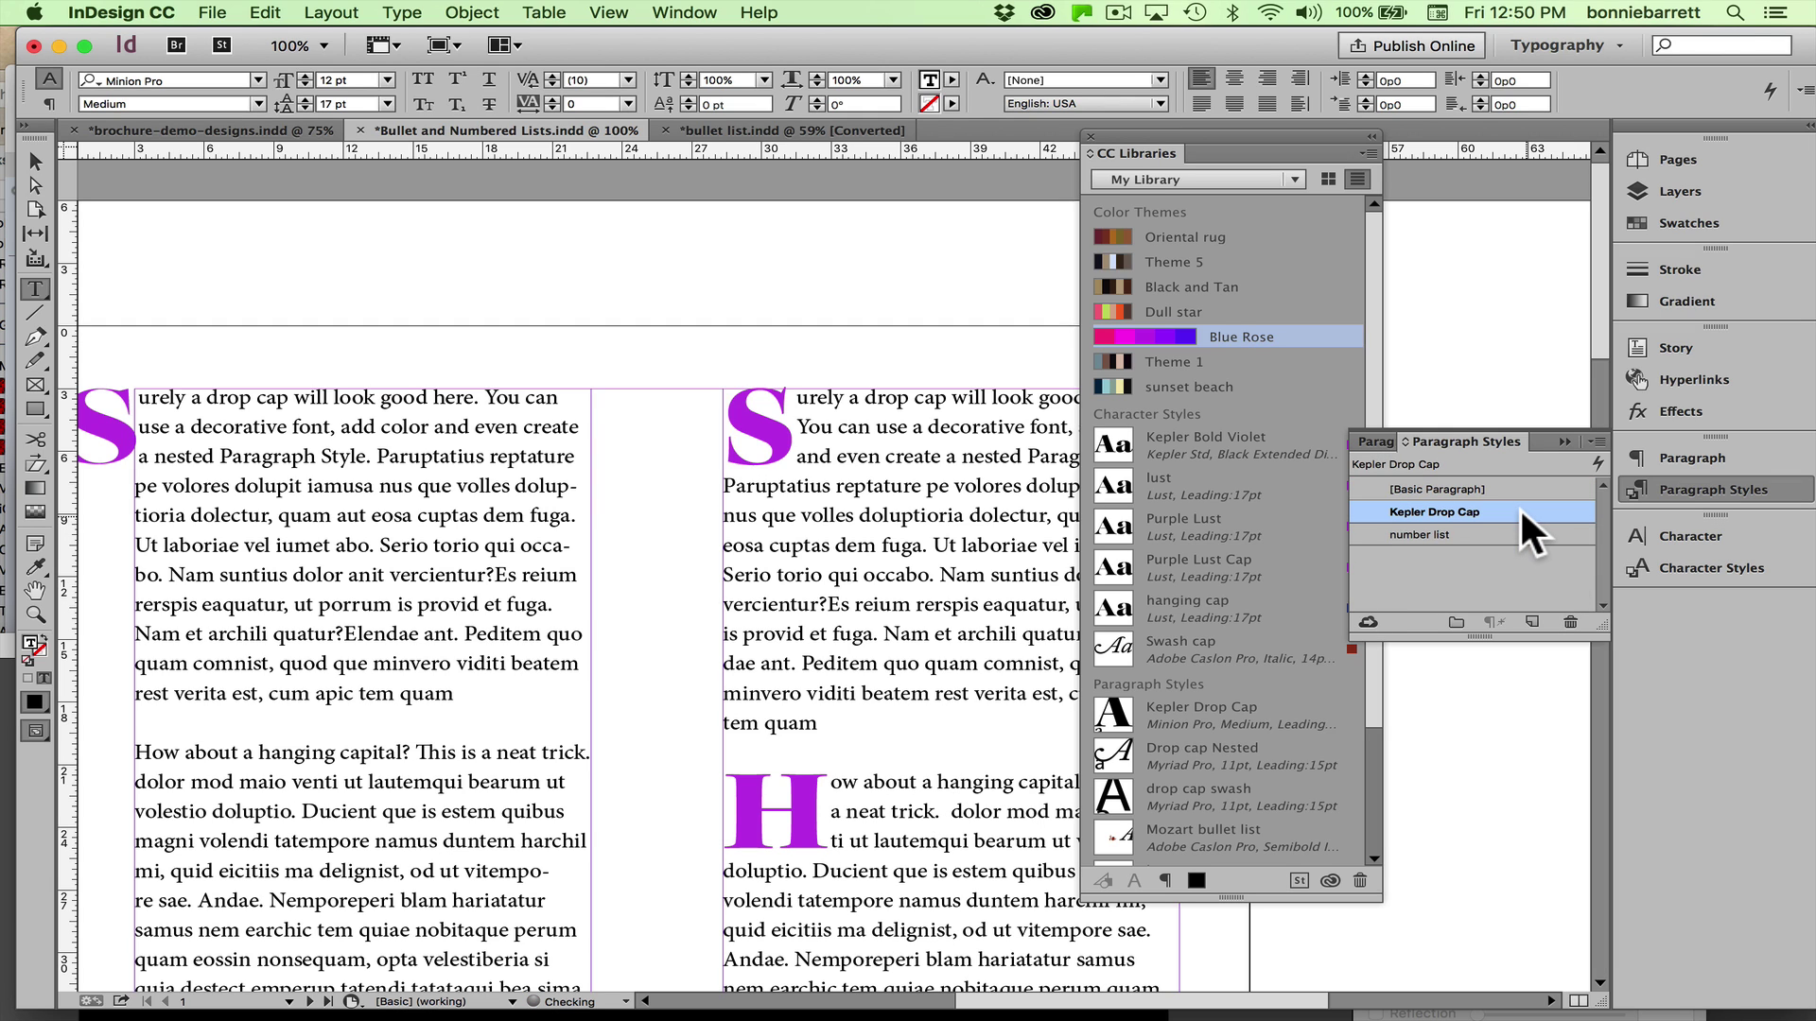
Zoom in on the violet H drop-cap paragraph and close the CC Libraries panel
left_click(35, 614)
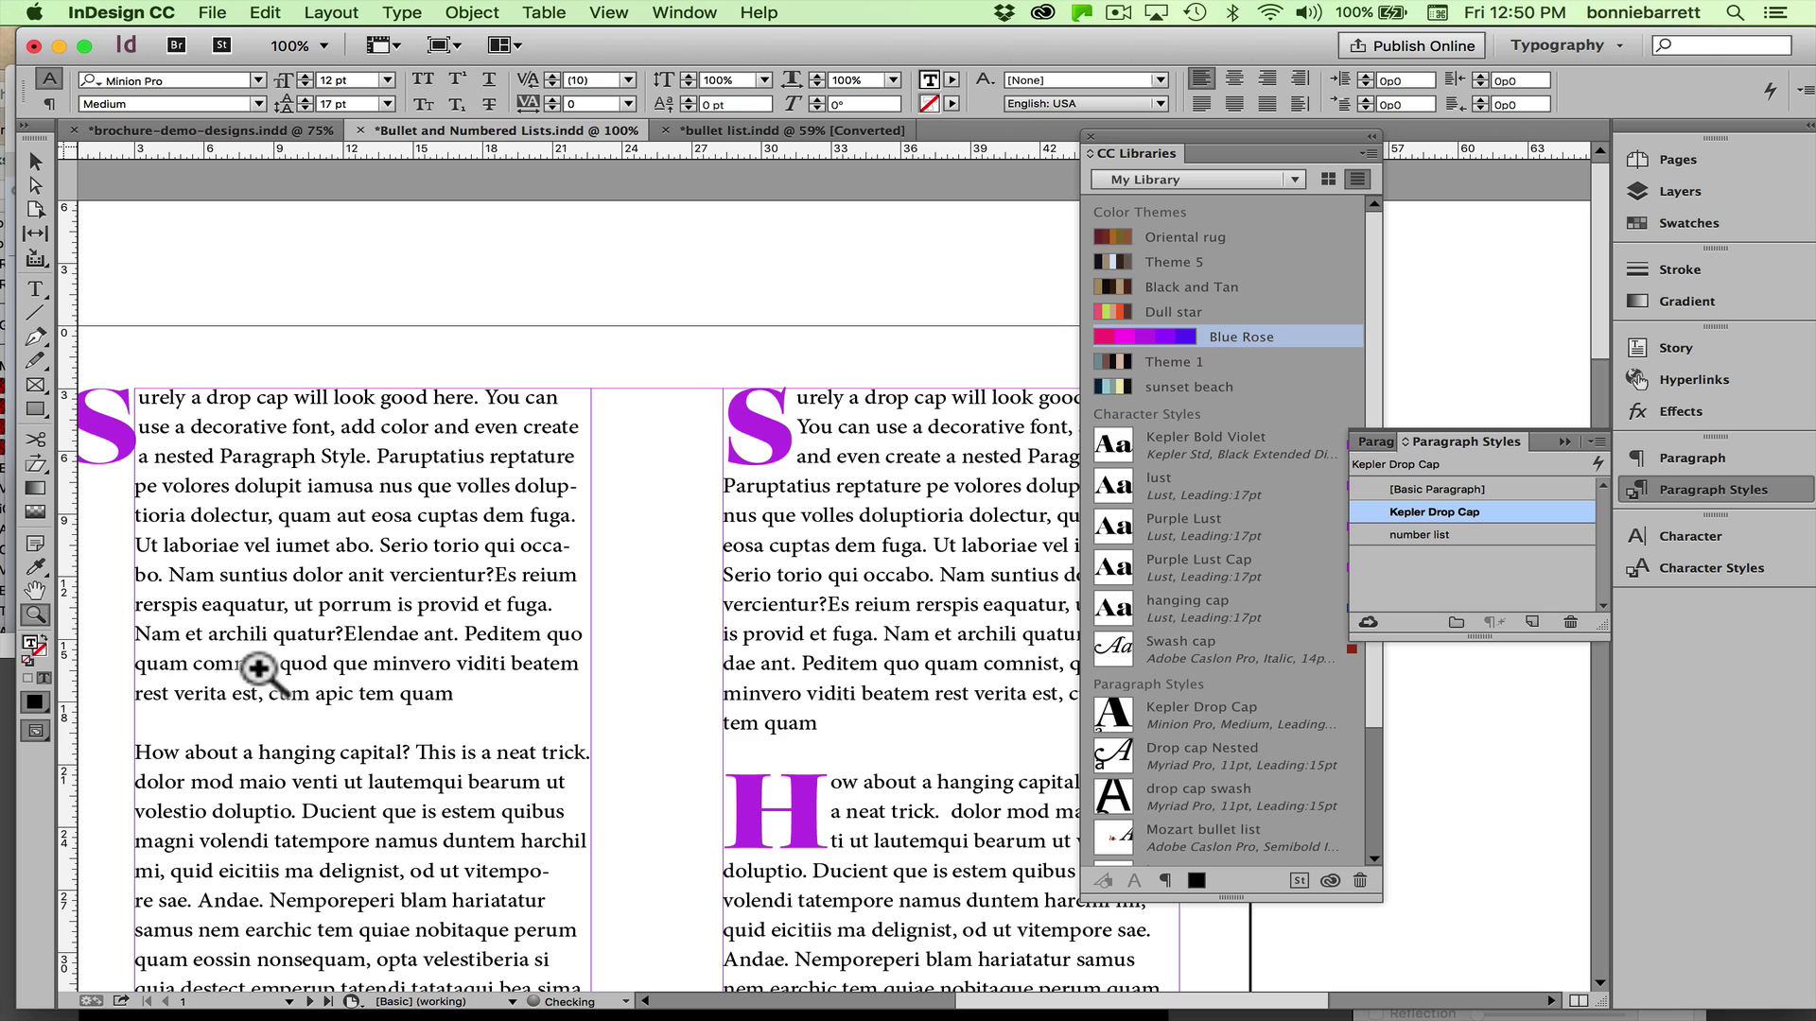
left_click_drag(719, 737, 1256, 970)
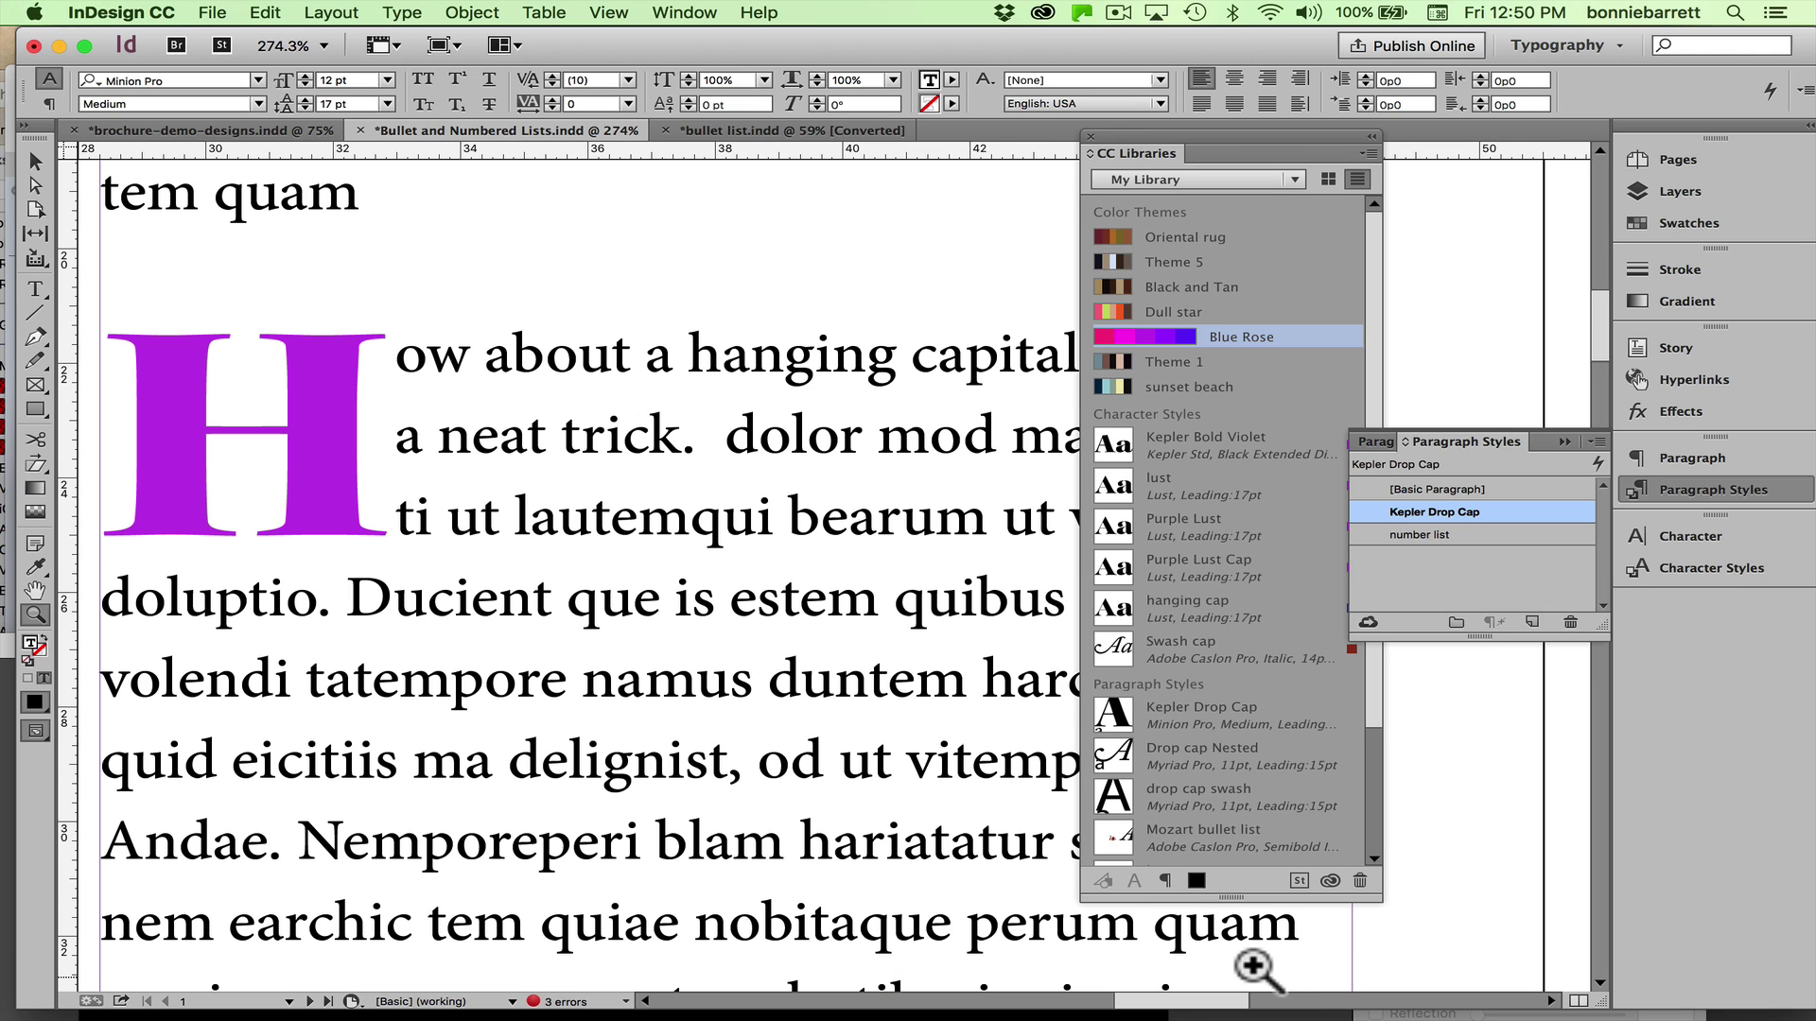
left_click(1093, 129)
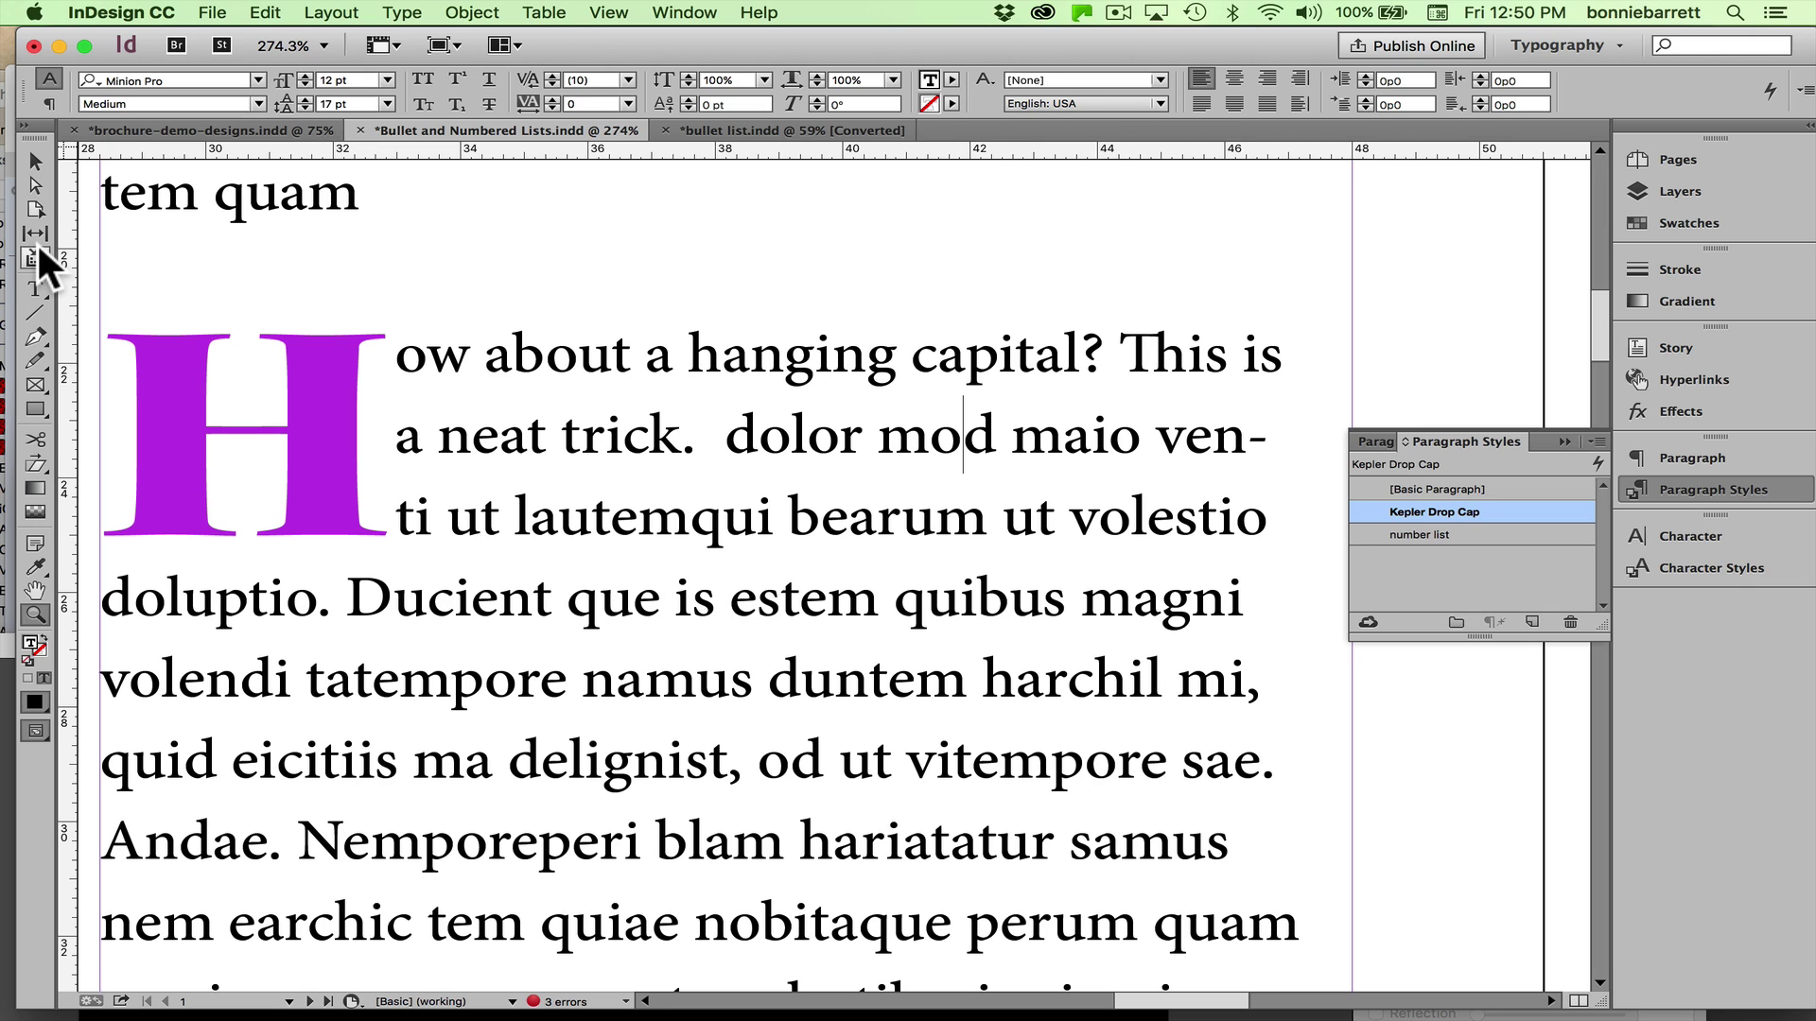
Replace the paragraph's violet drop-cap H with a J
left_click(35, 287)
left_click_drag(336, 431, 202, 413)
type("J")
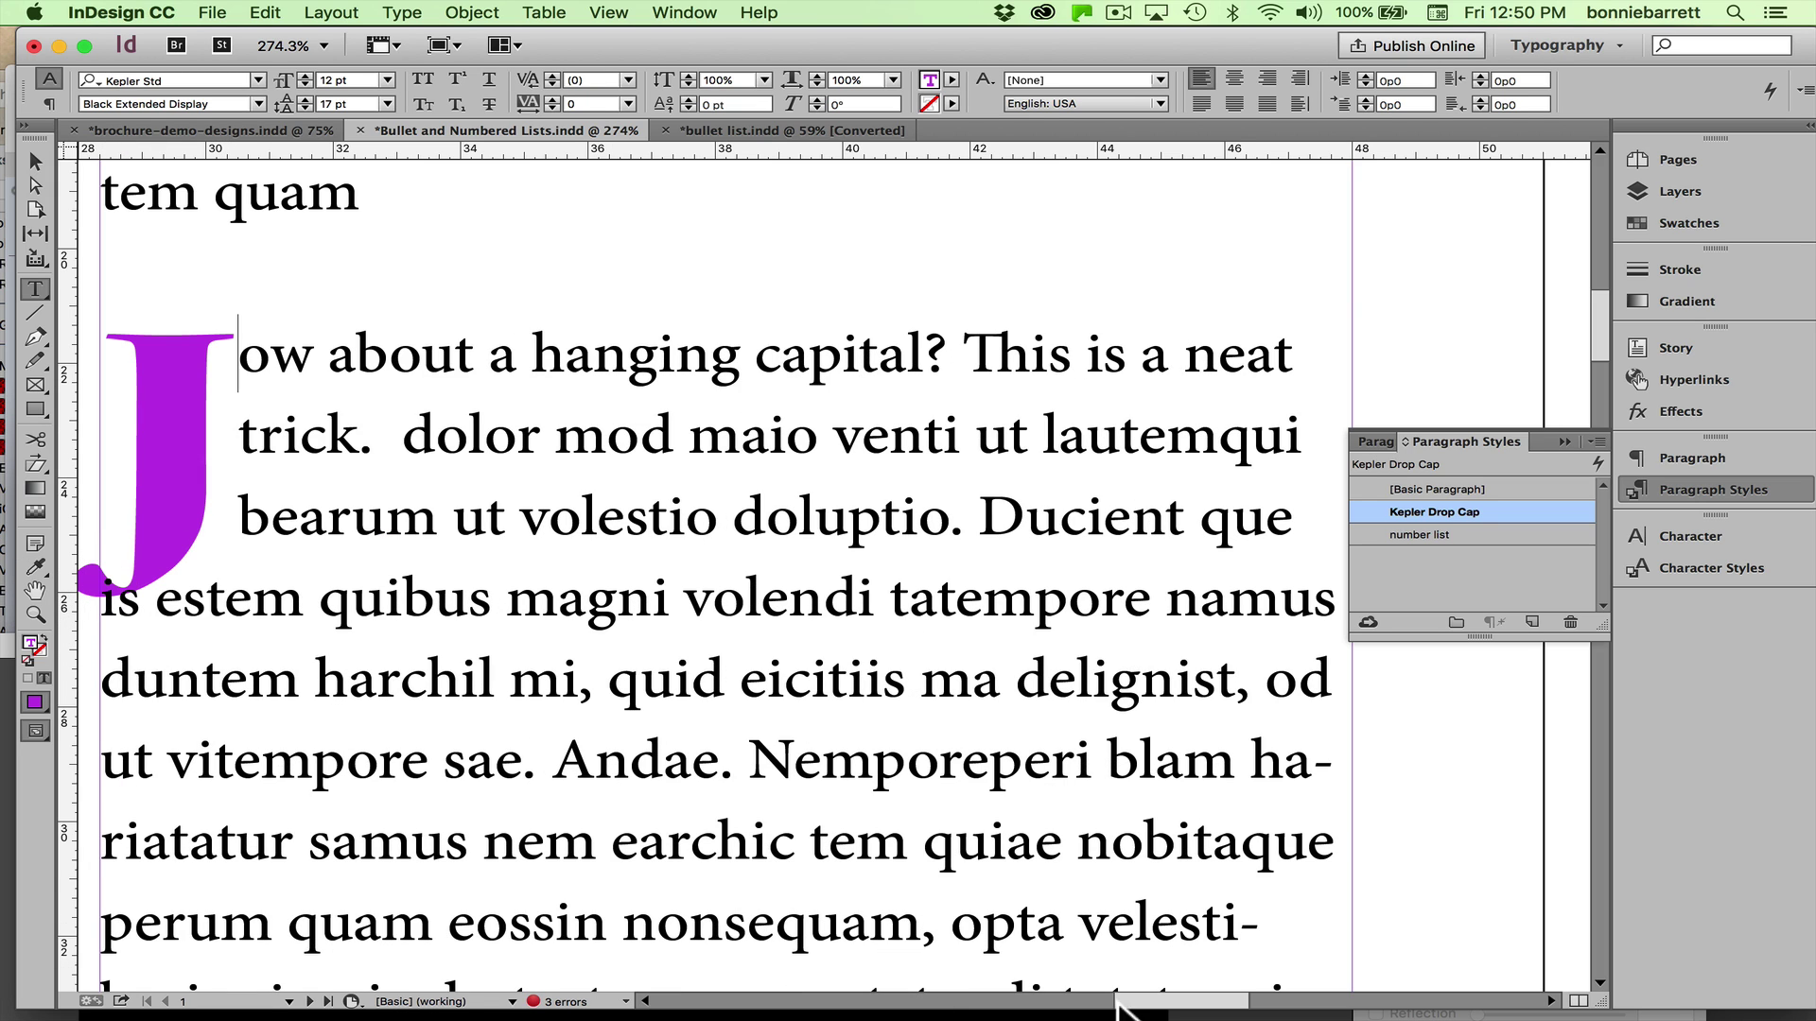
mouse_move(1173, 1006)
left_mouse_down()
mouse_move(1152, 1009)
mouse_move(1167, 1008)
left_mouse_up()
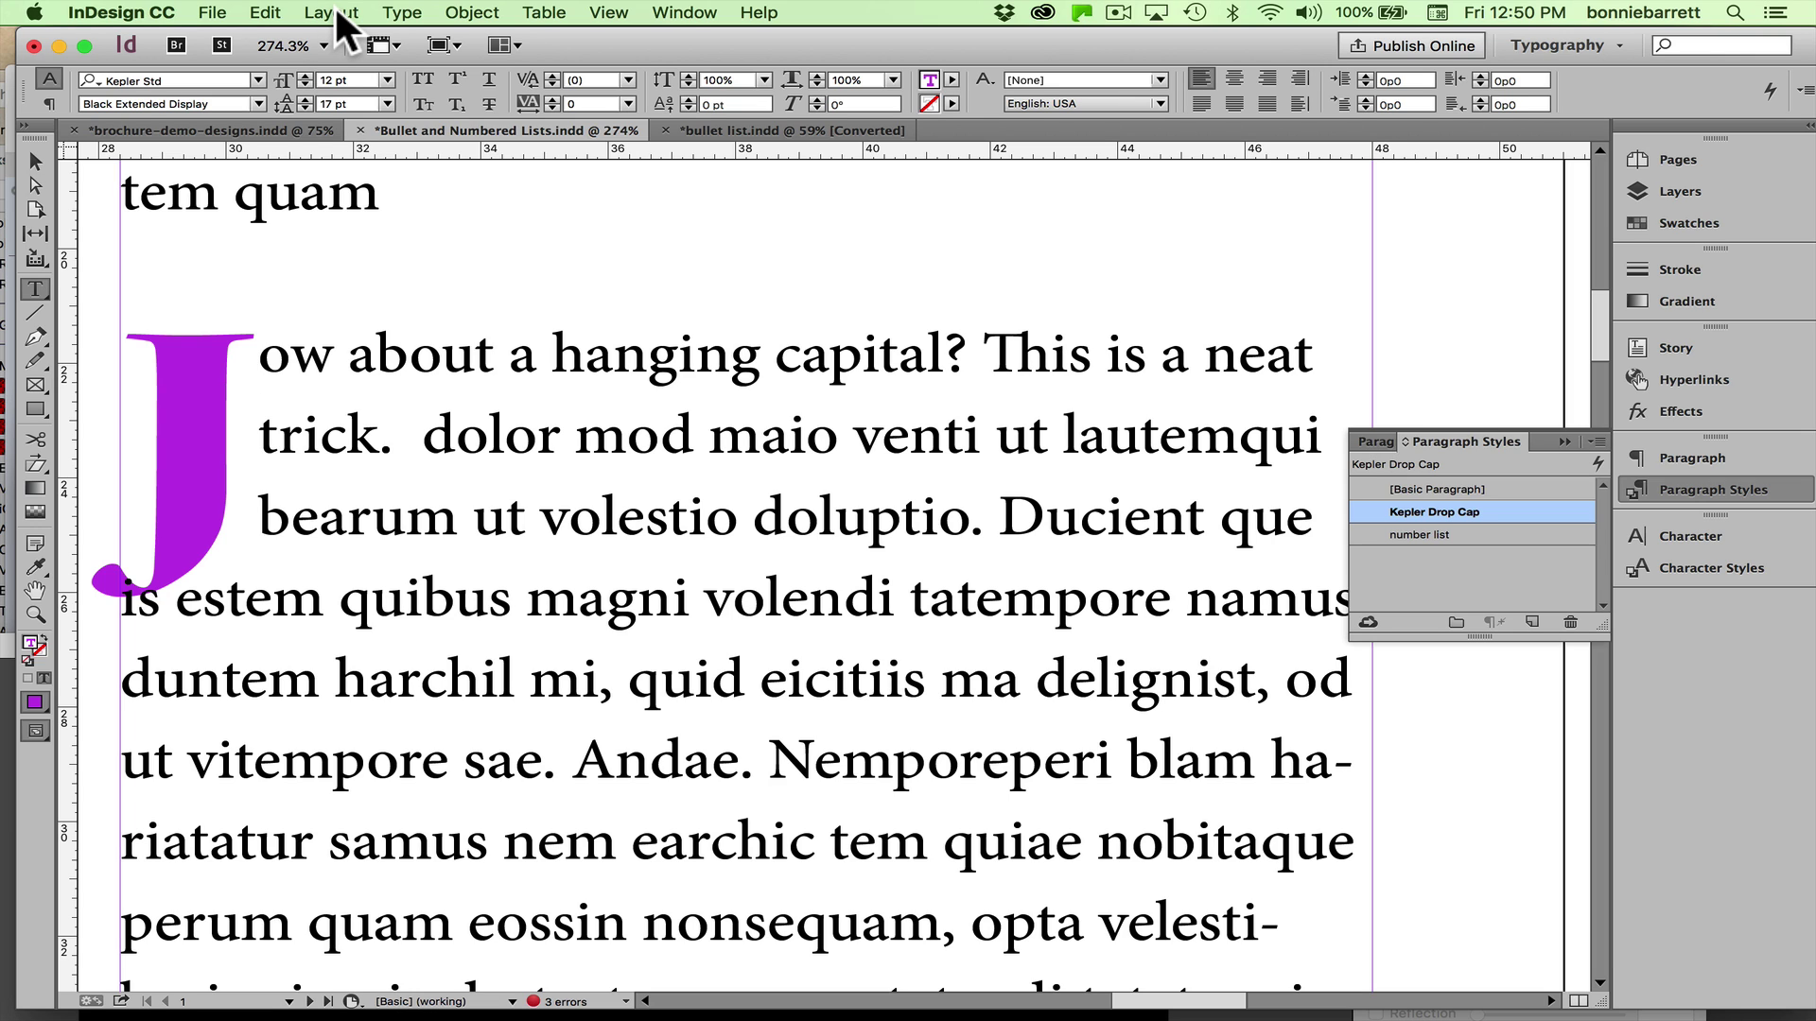
Show hidden characters and add a forced line break after 'que' in the J paragraph
left_click(397, 12)
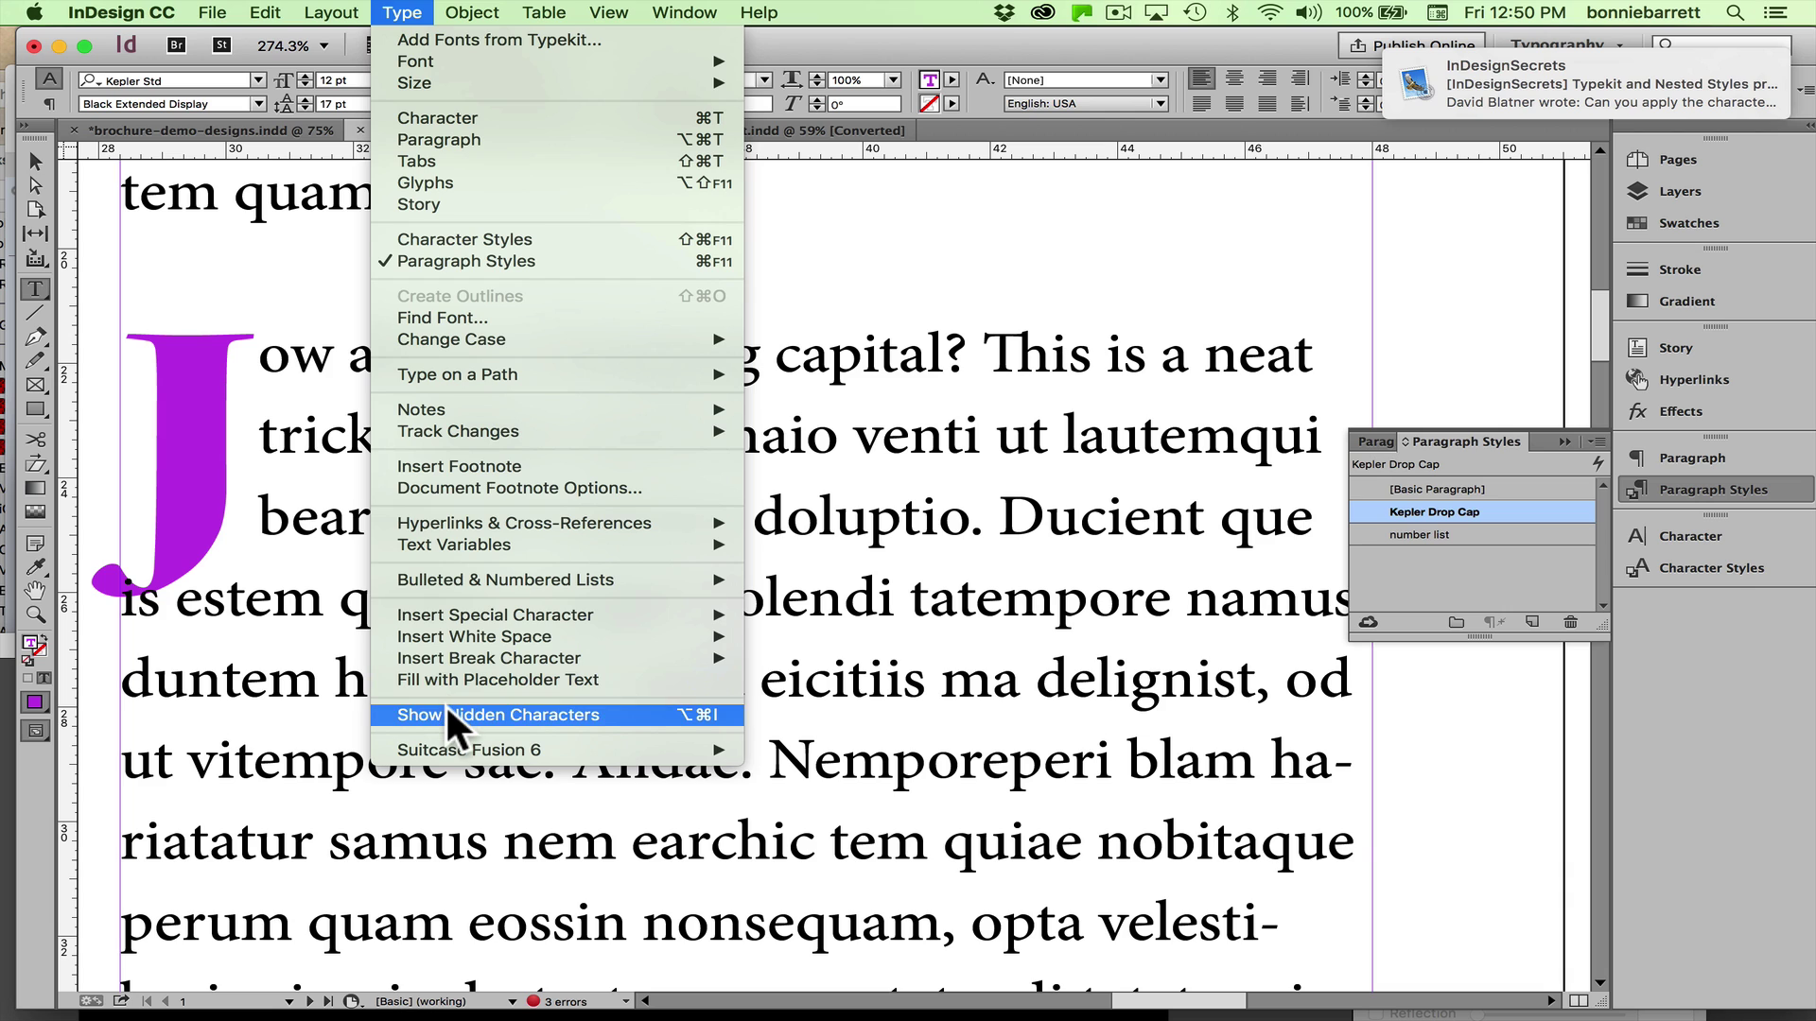
left_click(447, 714)
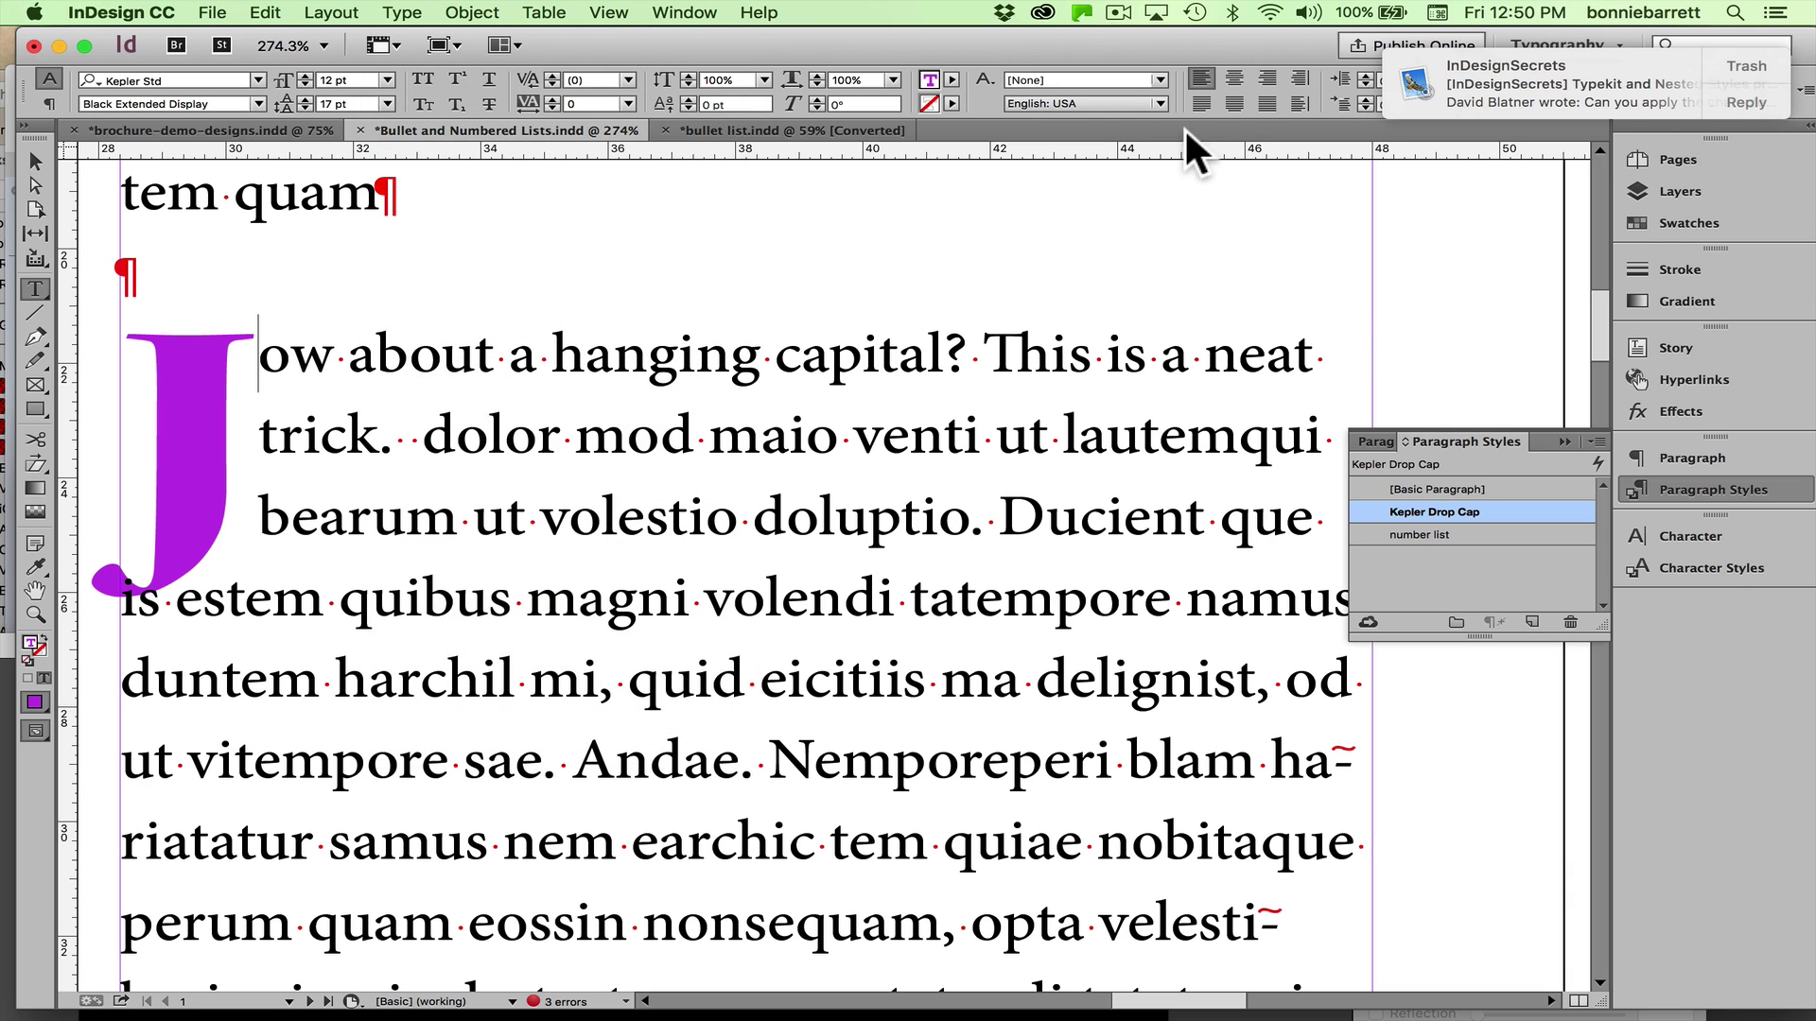
left_click(1308, 512)
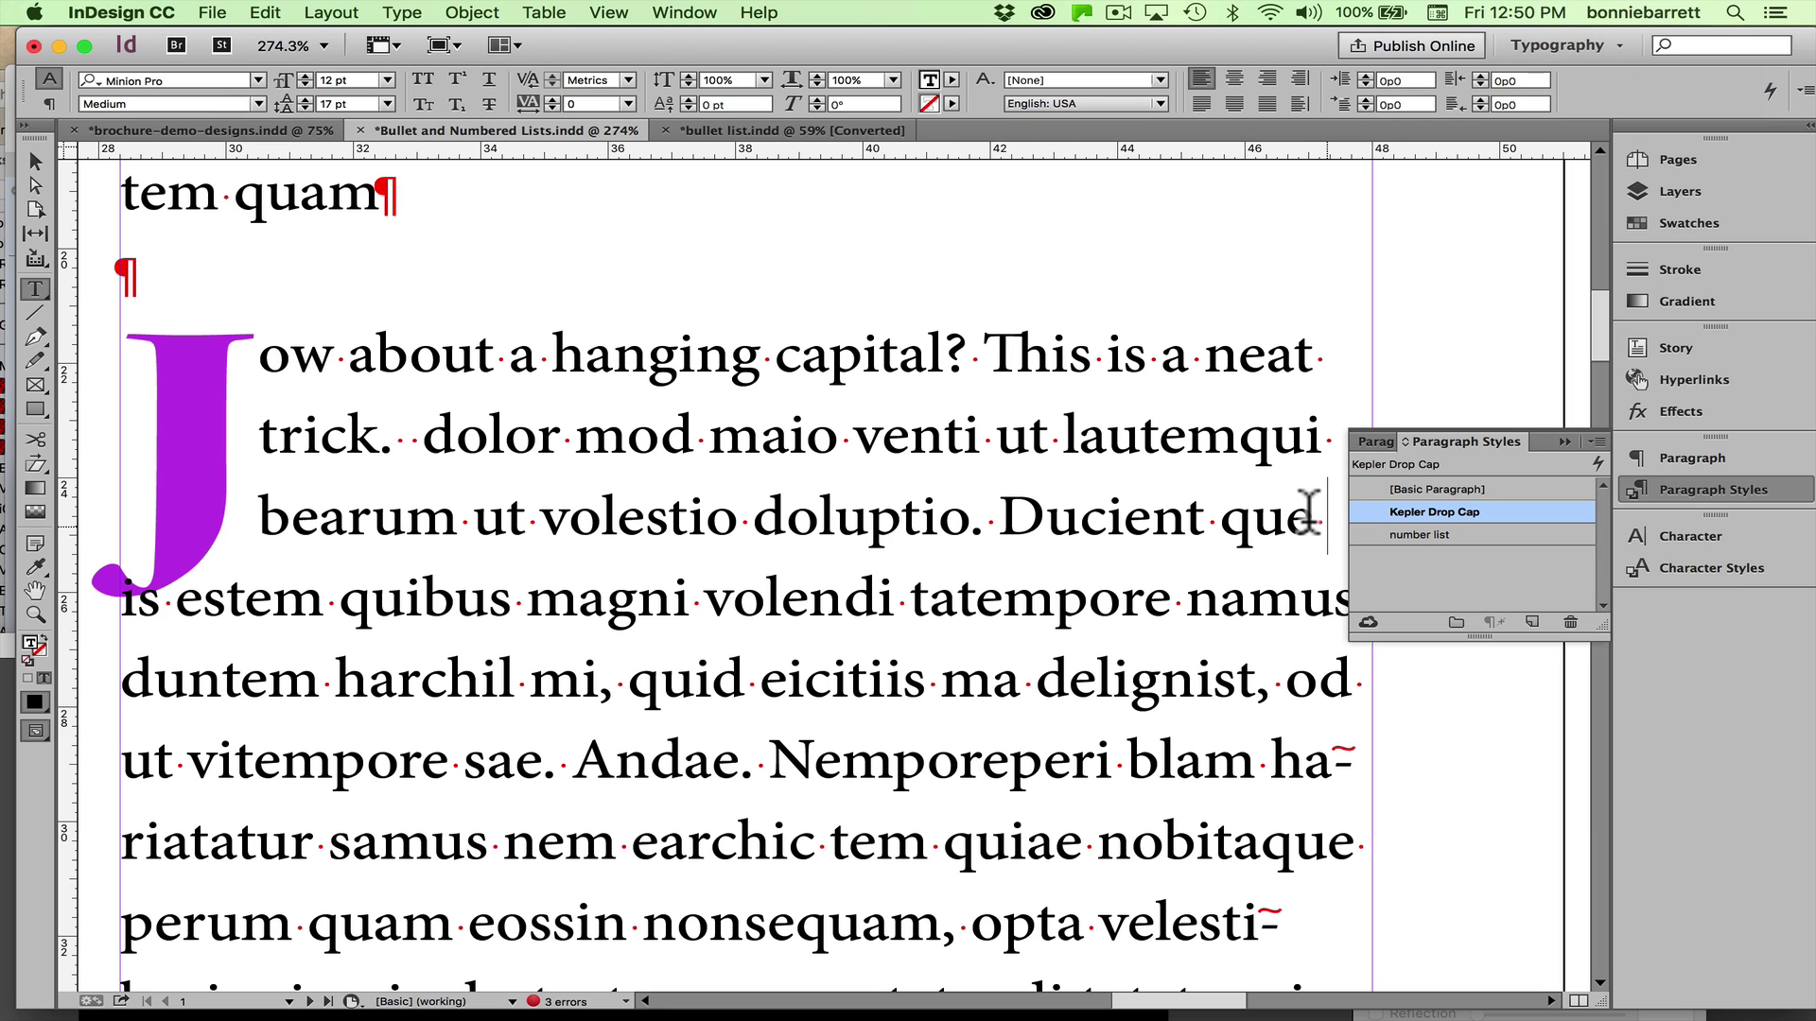
key("shift+Return")
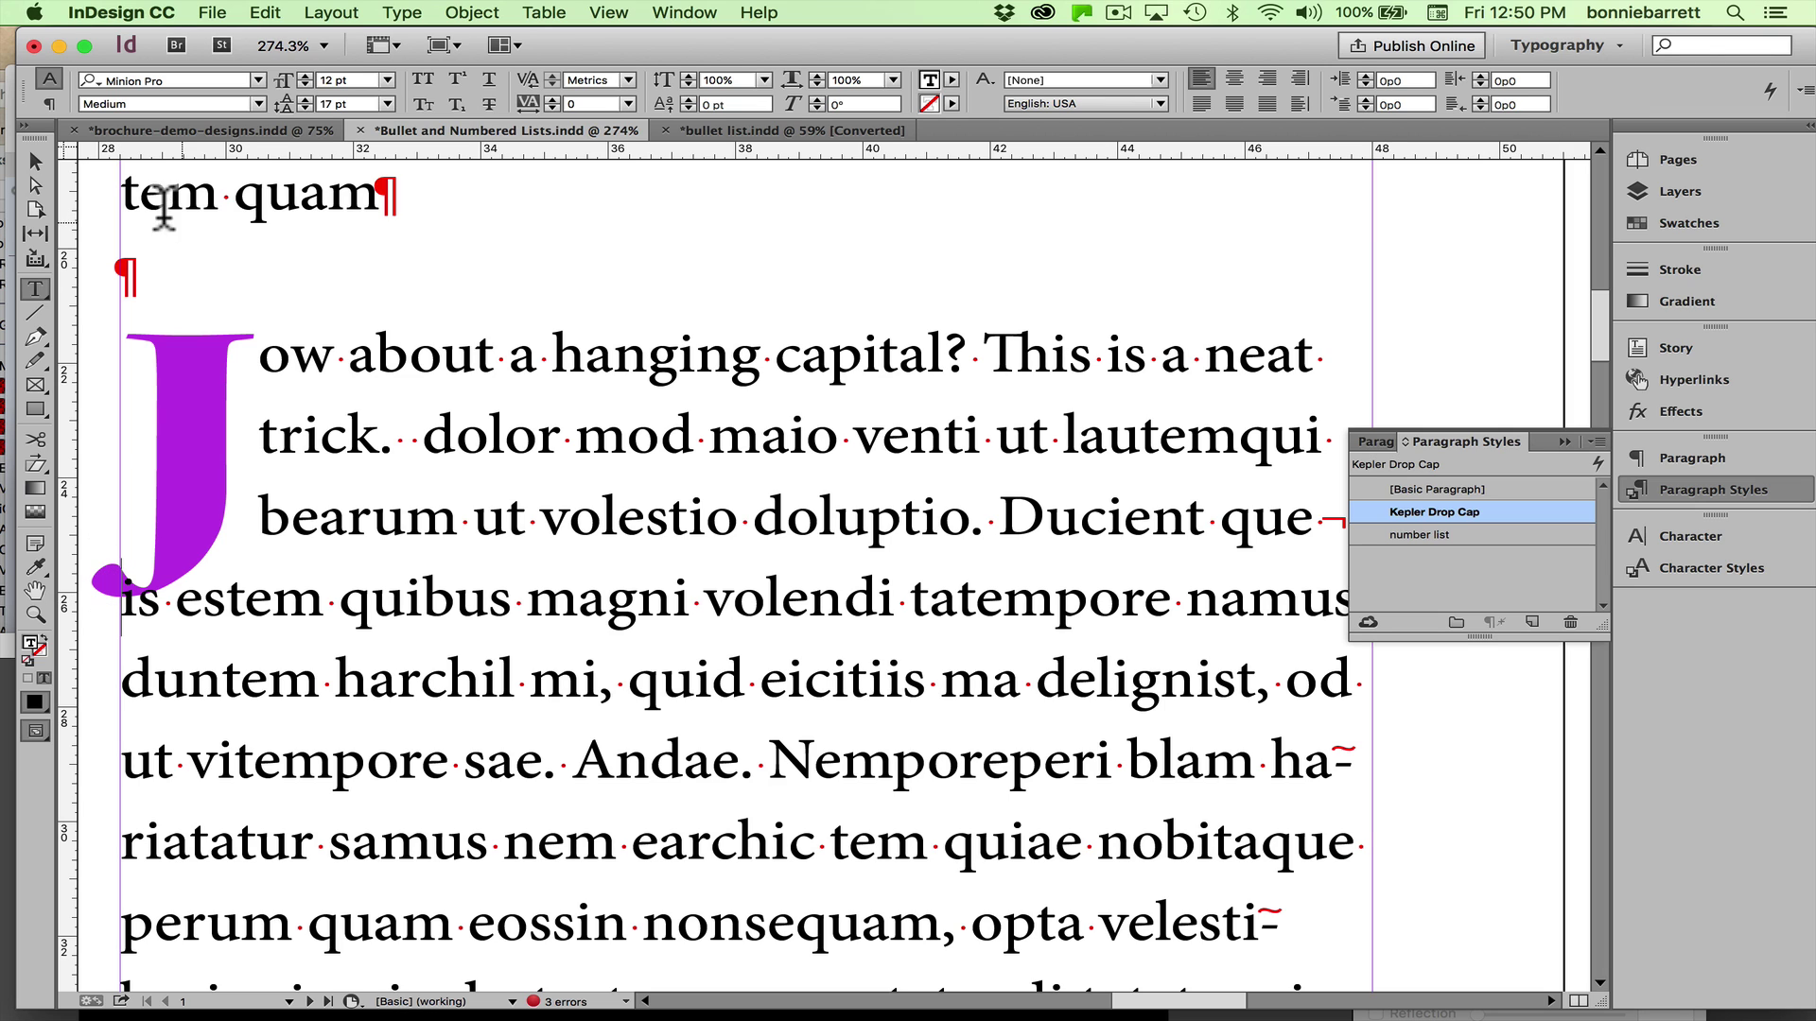
Insert an em space before 'is estem' to clear the J drop cap's tail
left_click(402, 13)
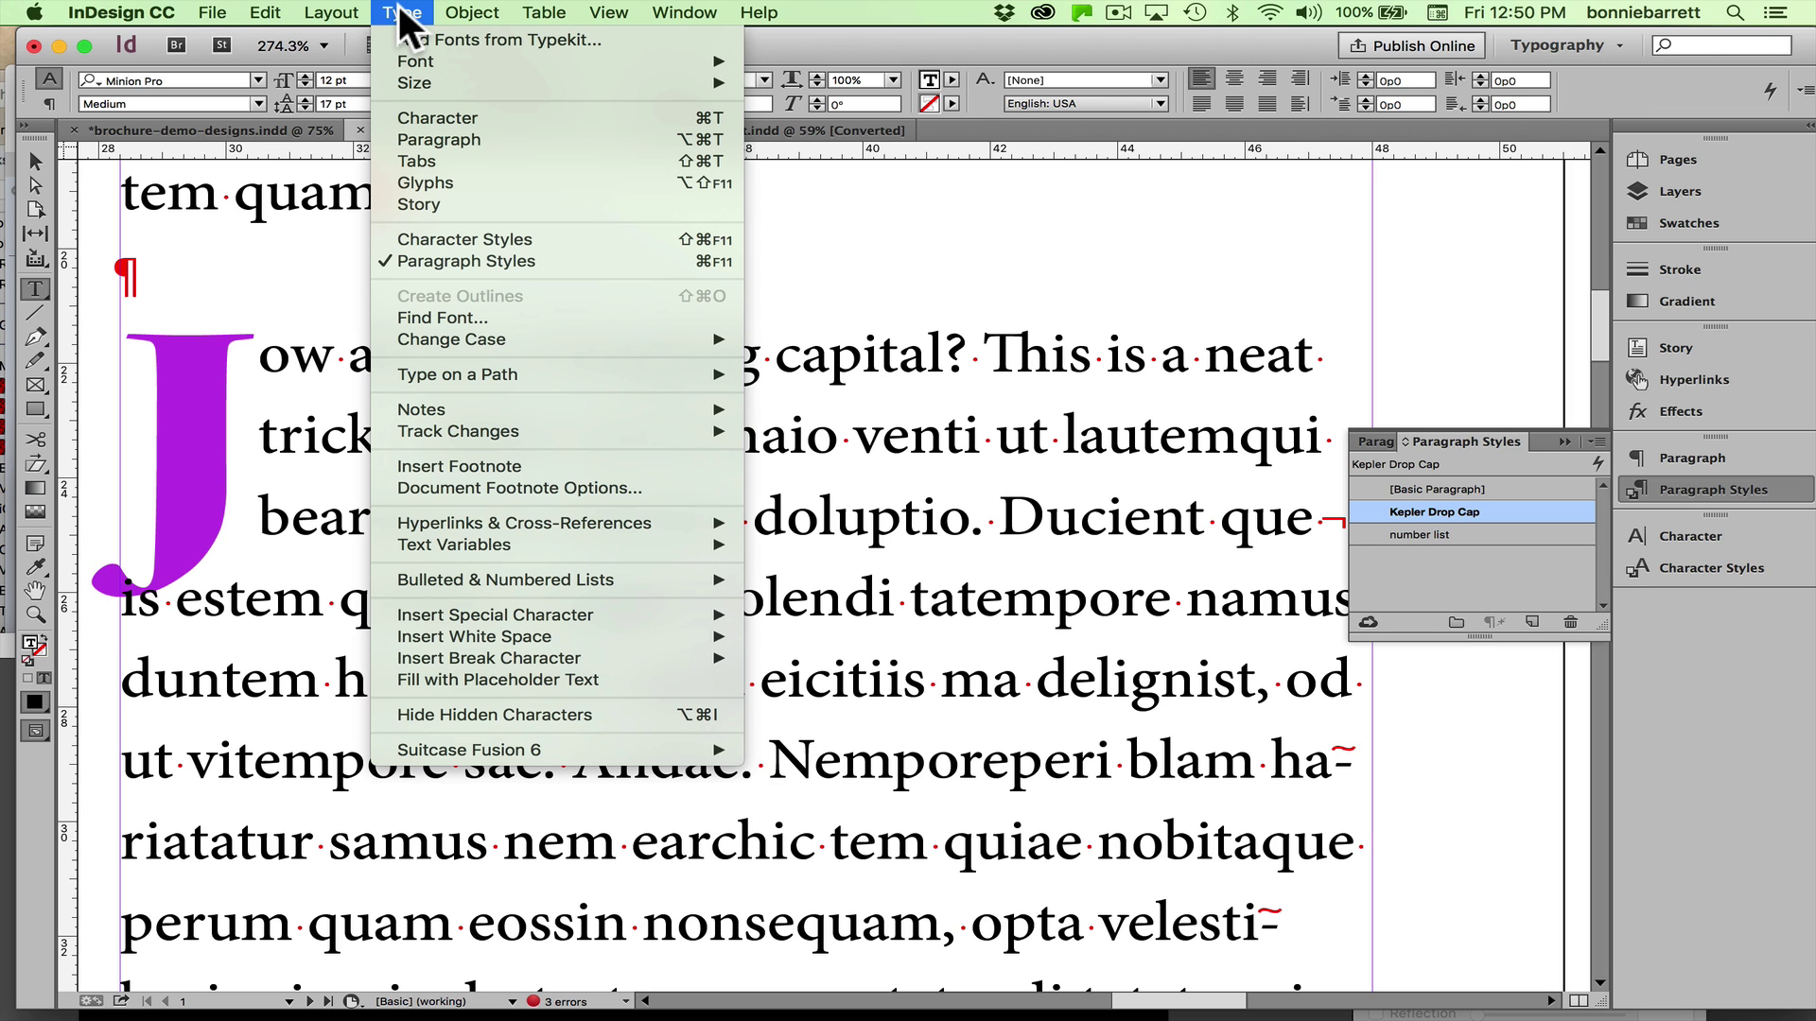
mouse_move(411, 641)
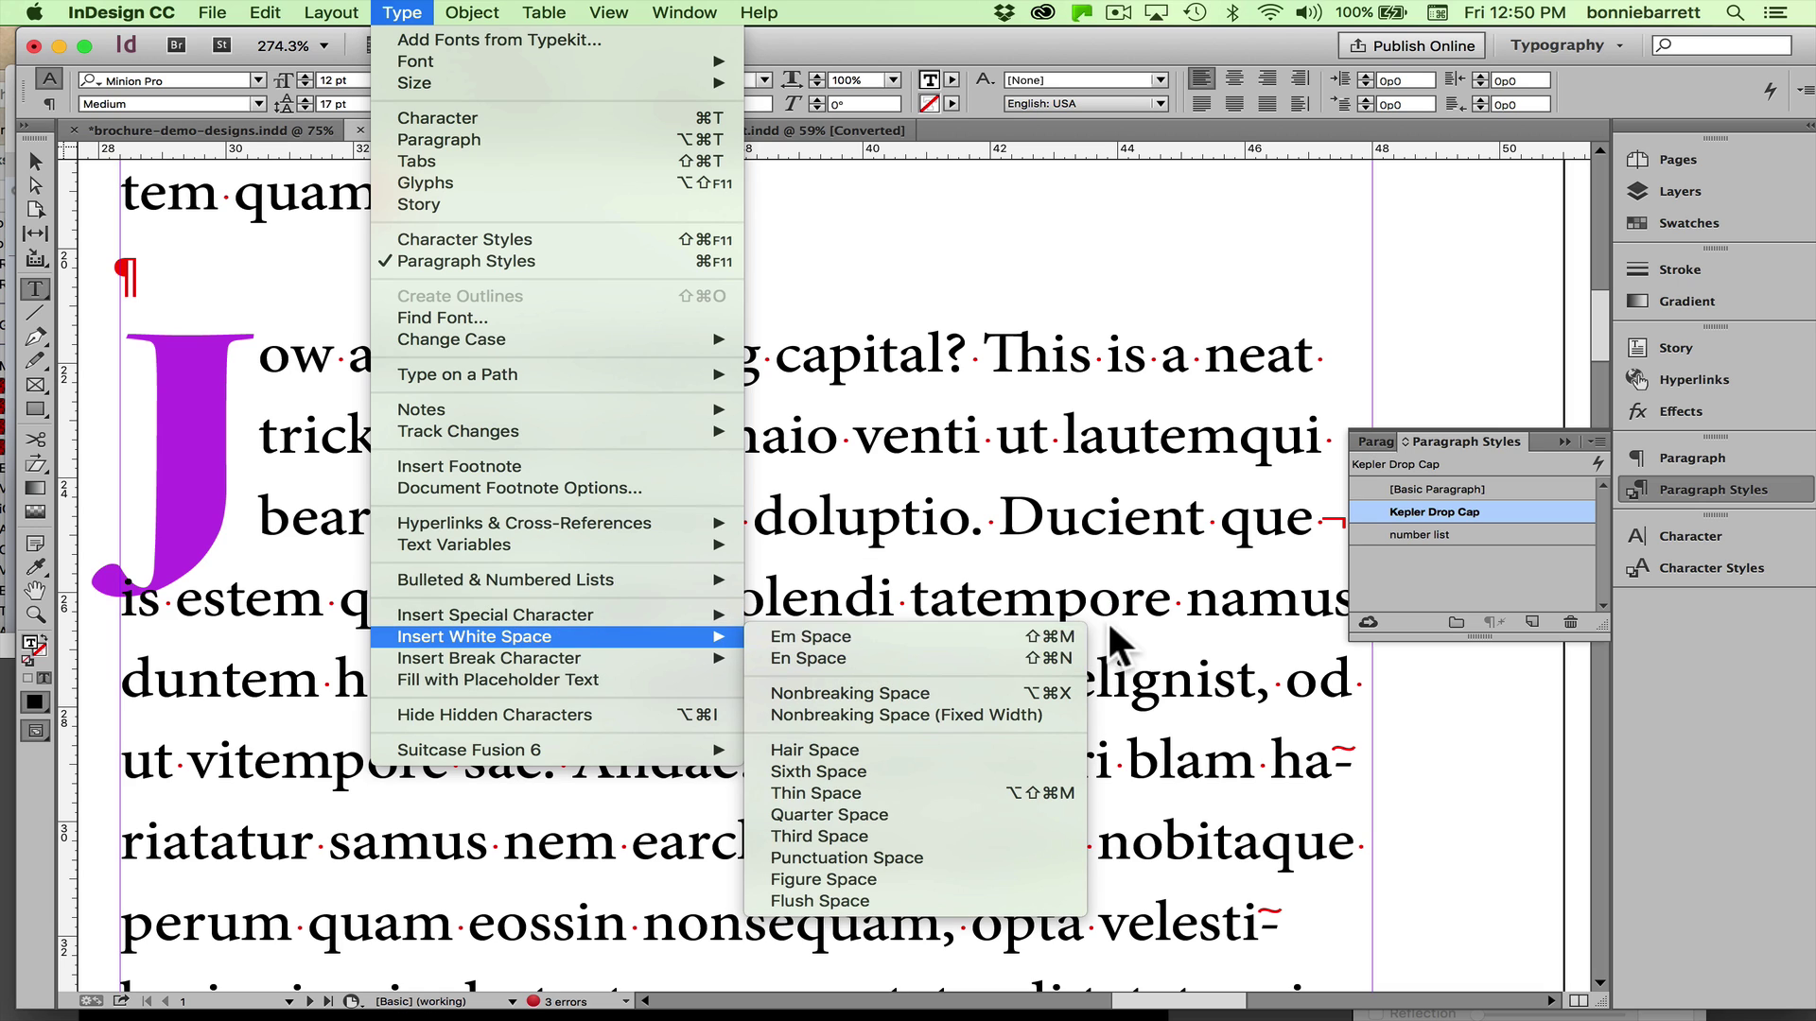
left_click(1062, 637)
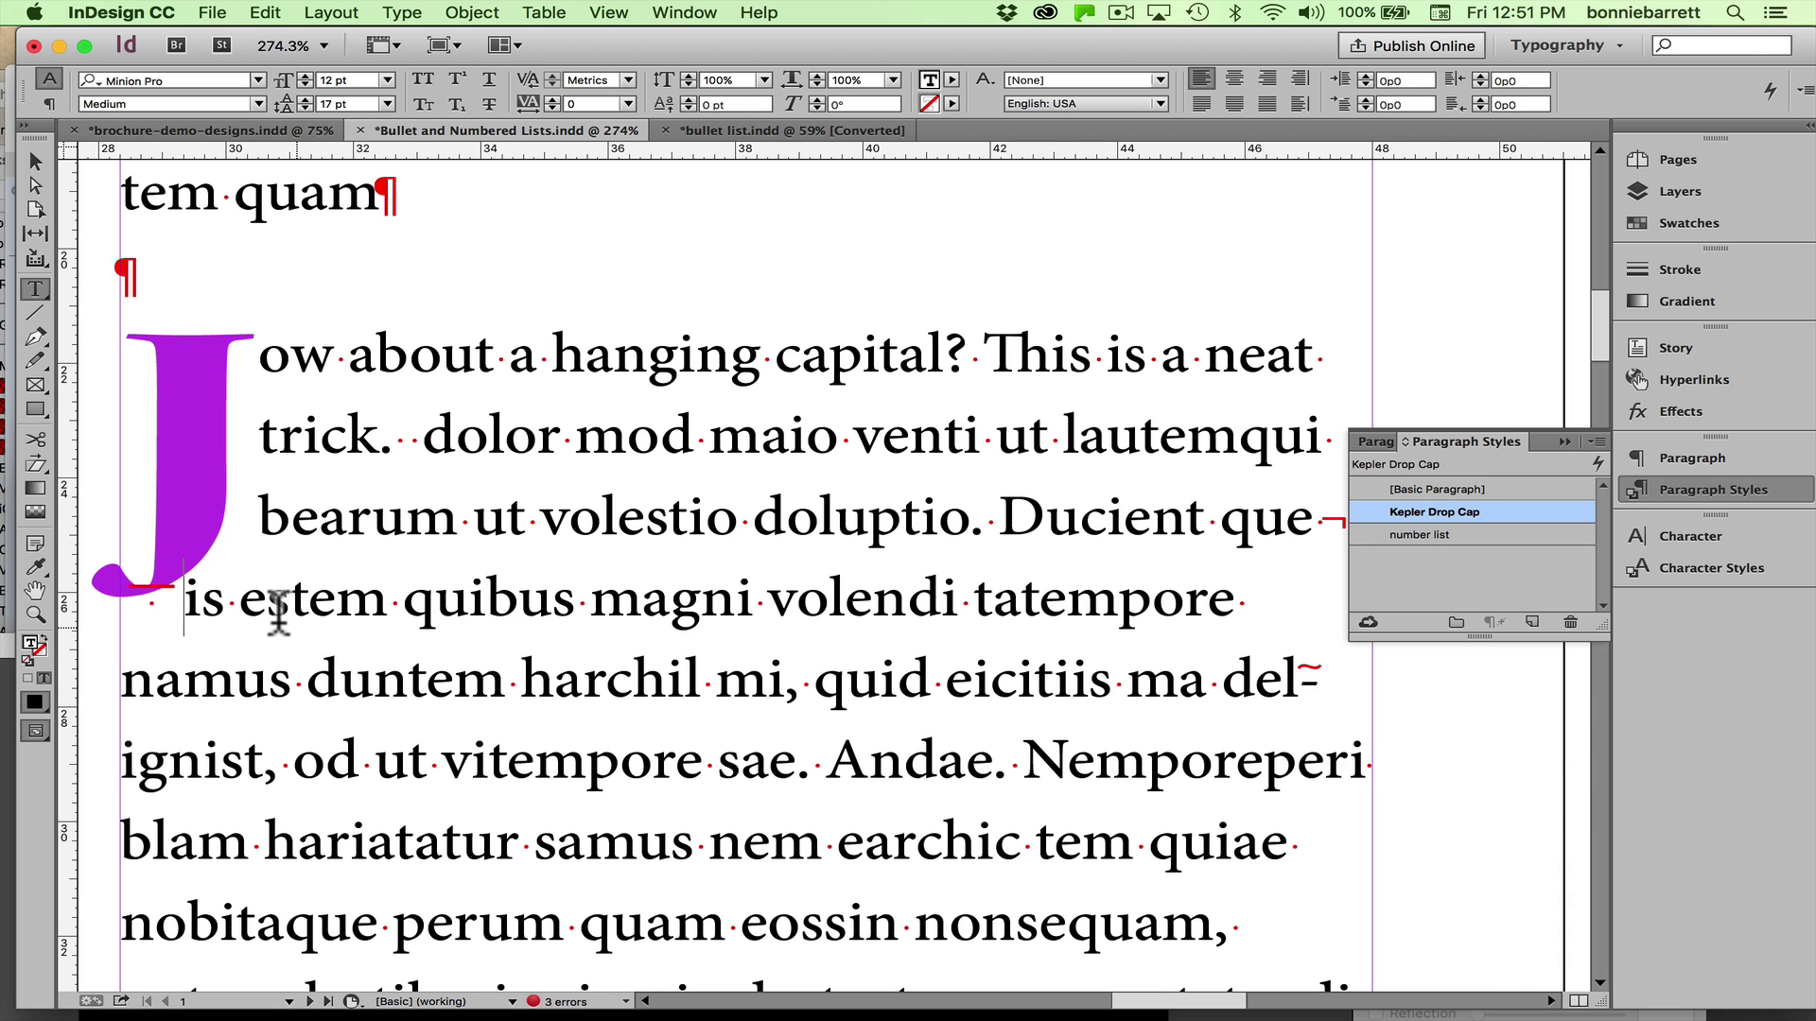
Apply Kepler Drop Cap to the left-column 'How about a hanging capital?' paragraph, giving it a violet H
key("super+1")
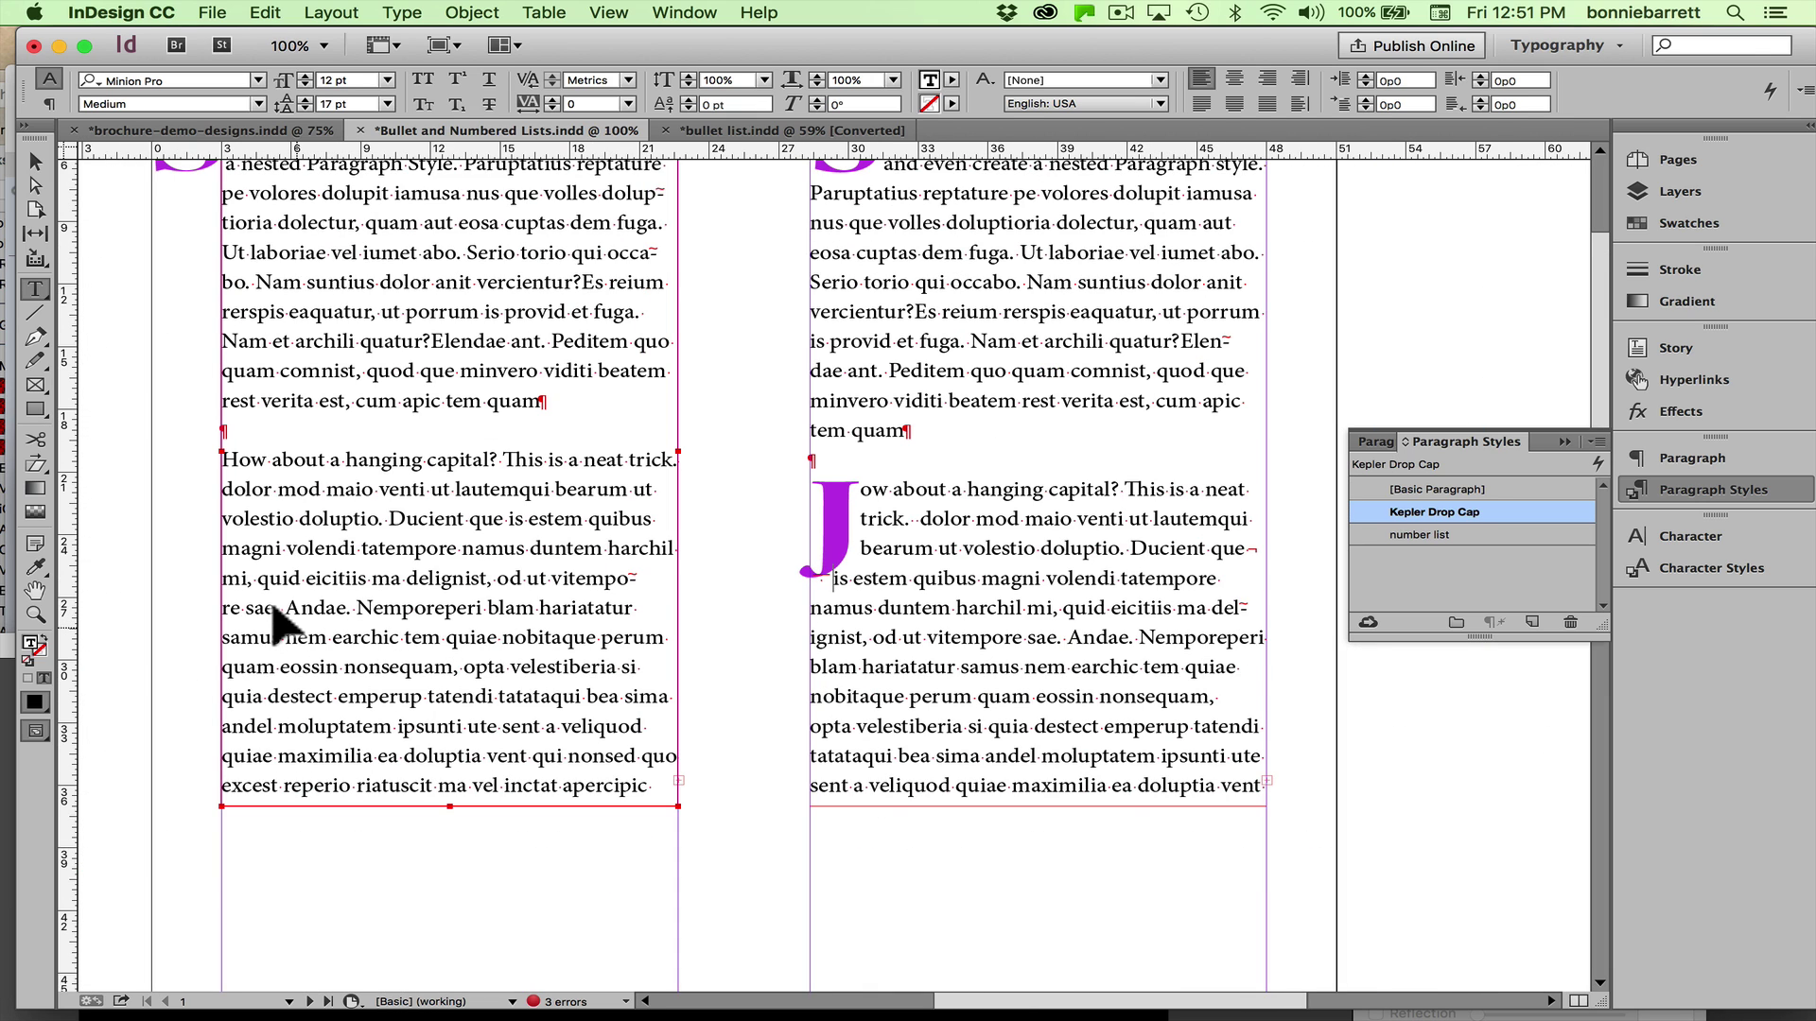
key("super+minus")
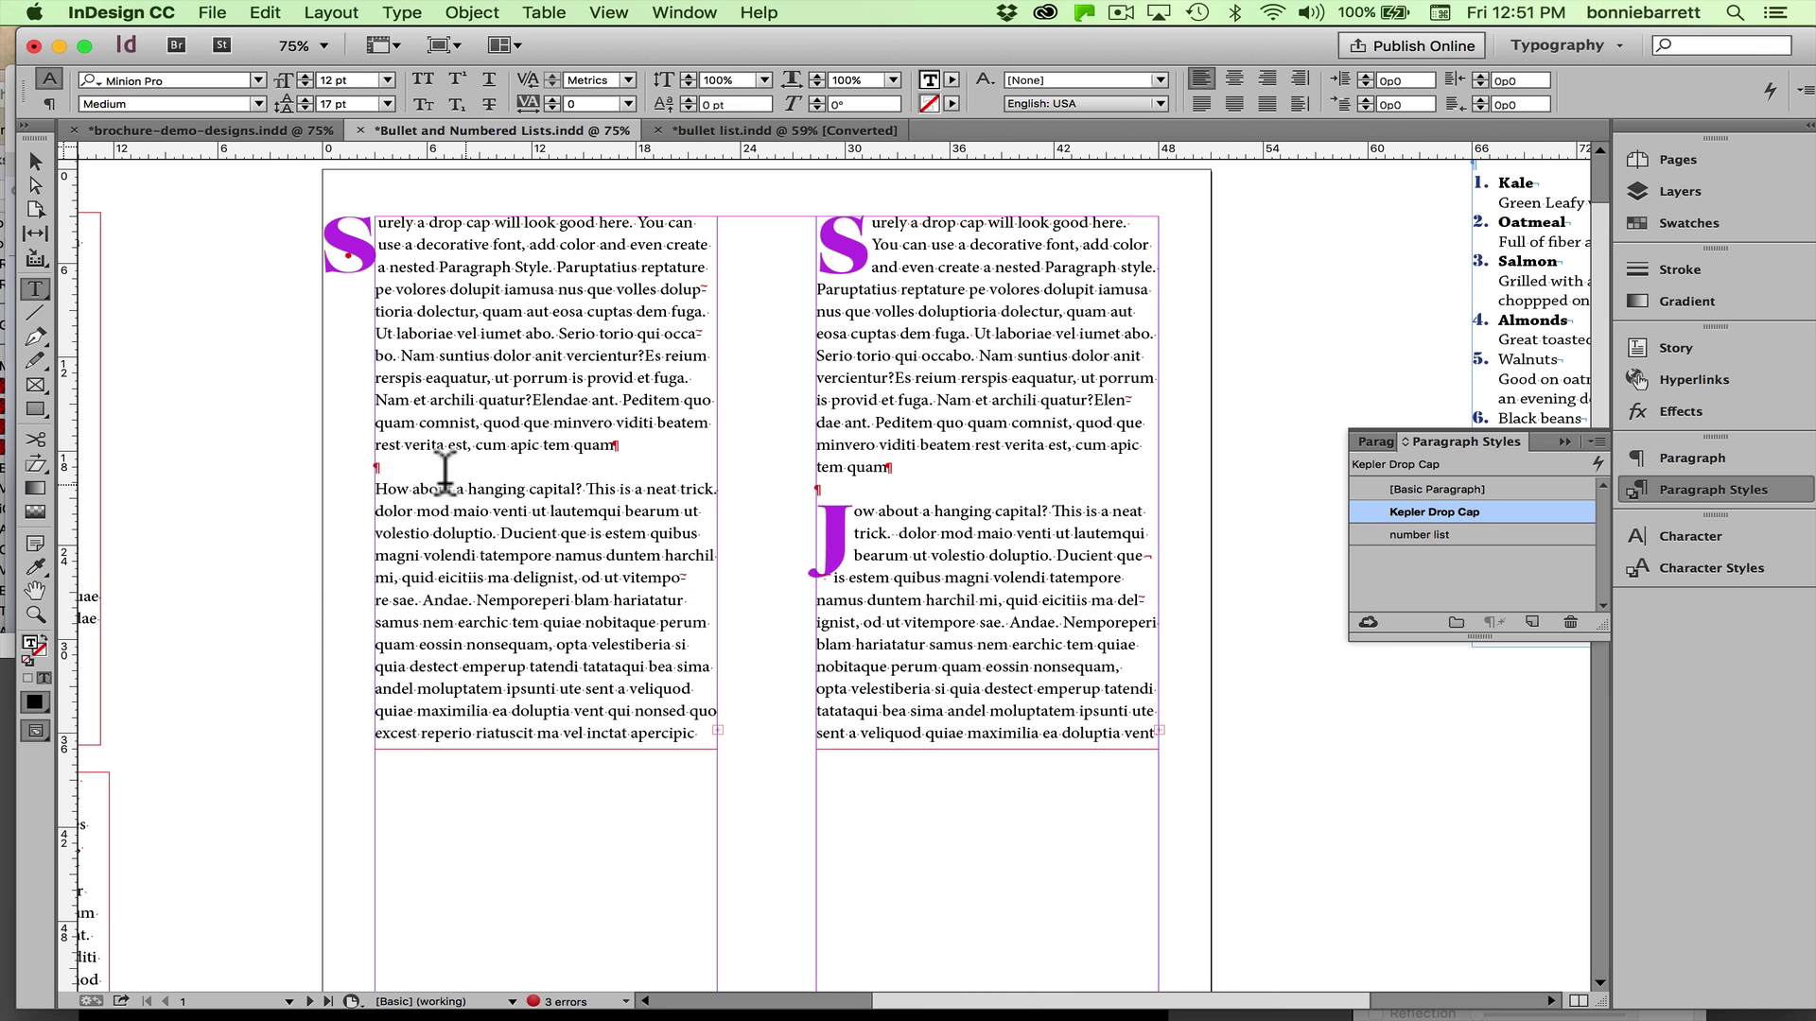
left_click(416, 511)
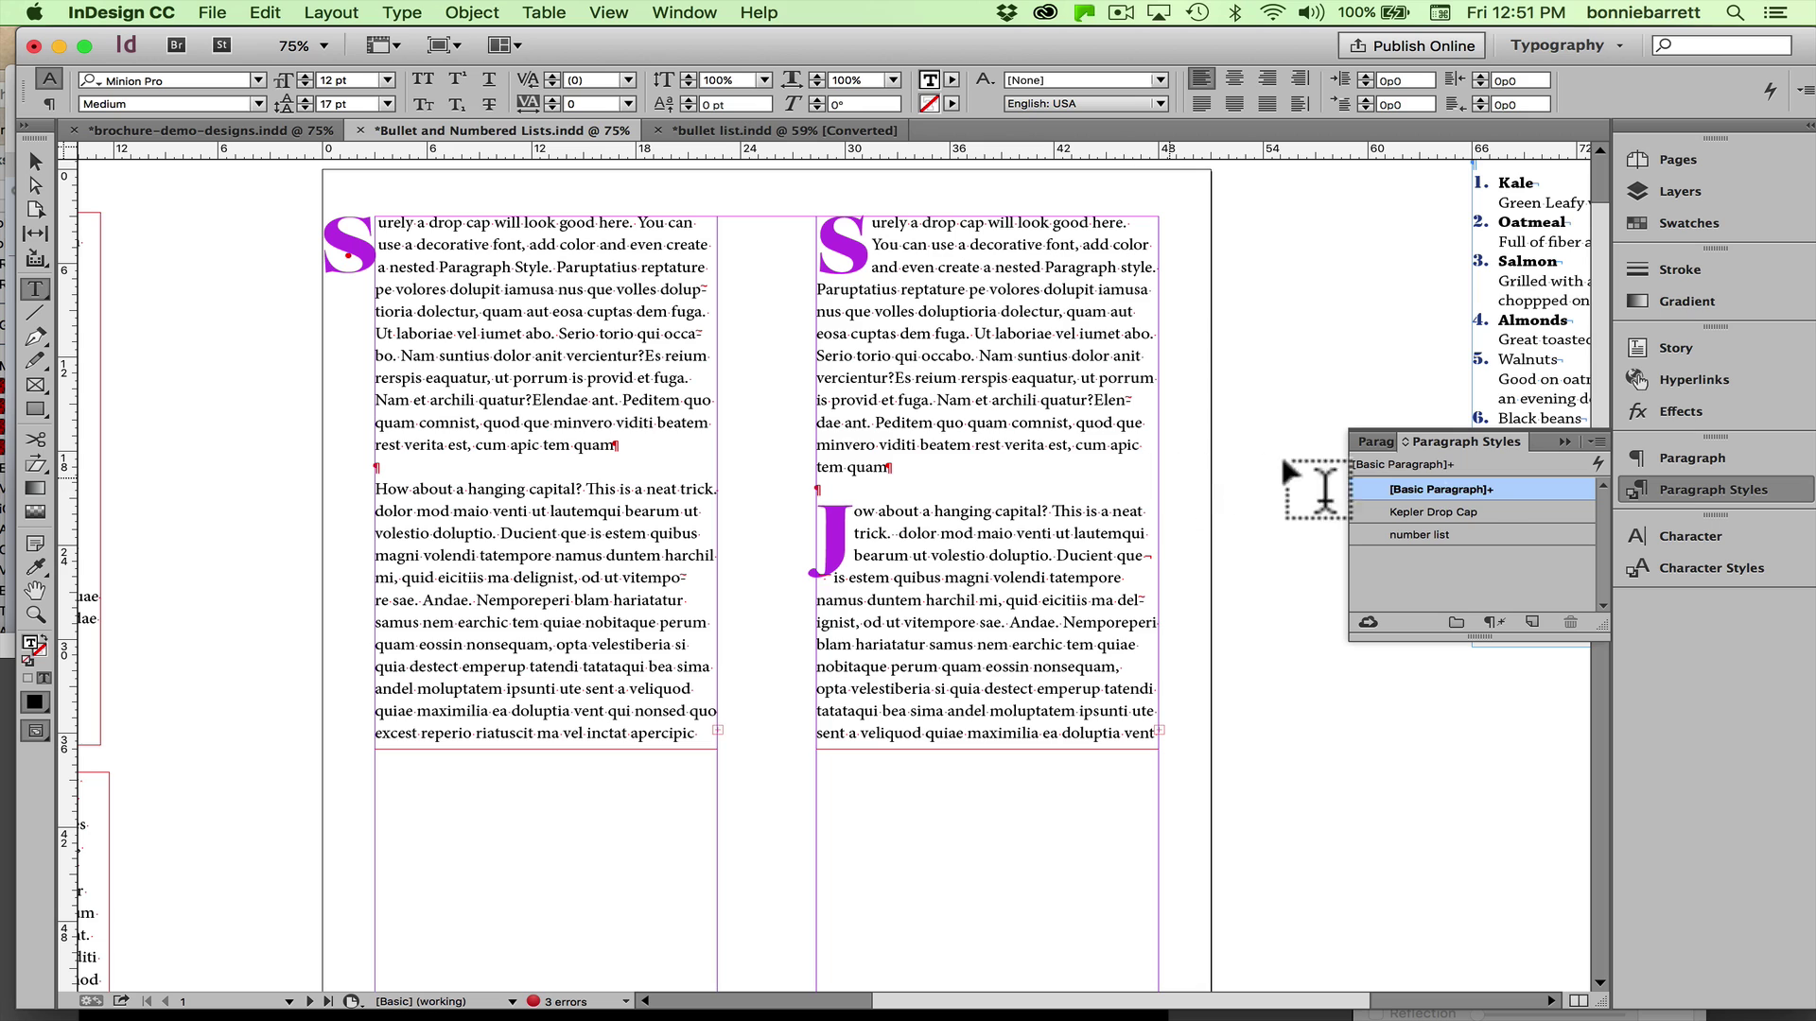
left_click(1480, 512)
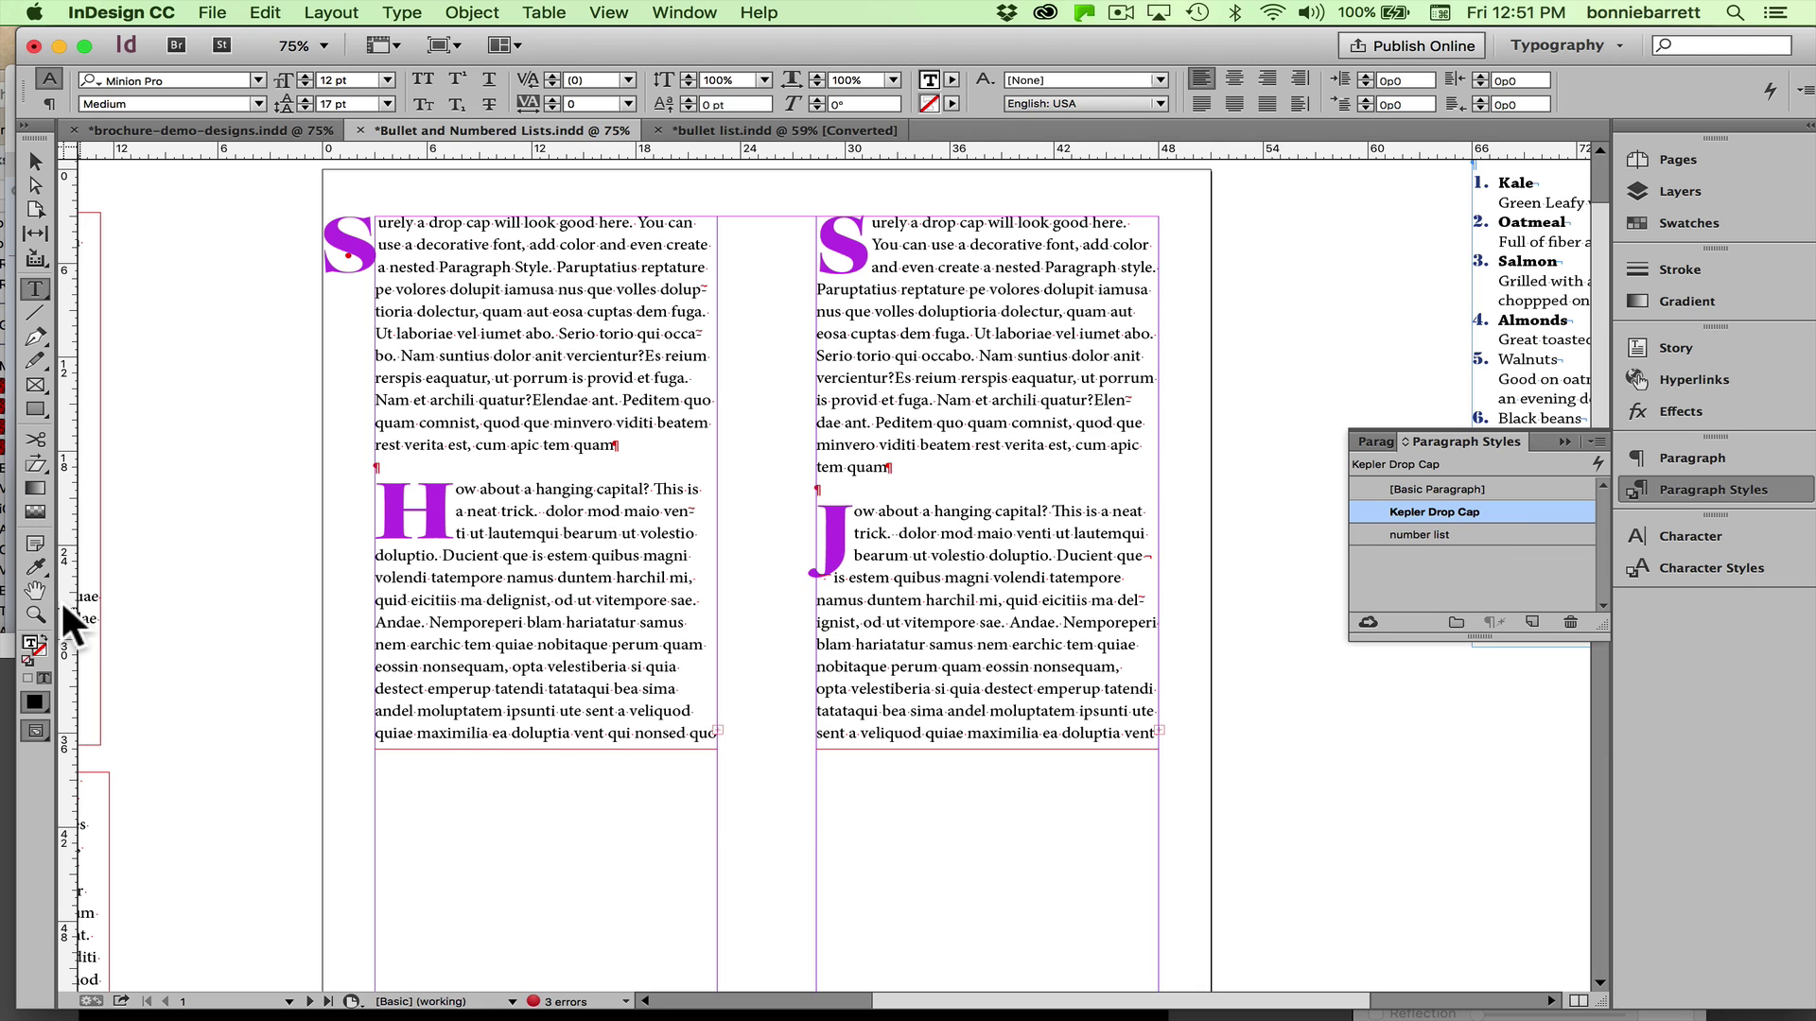
left_click(35, 615)
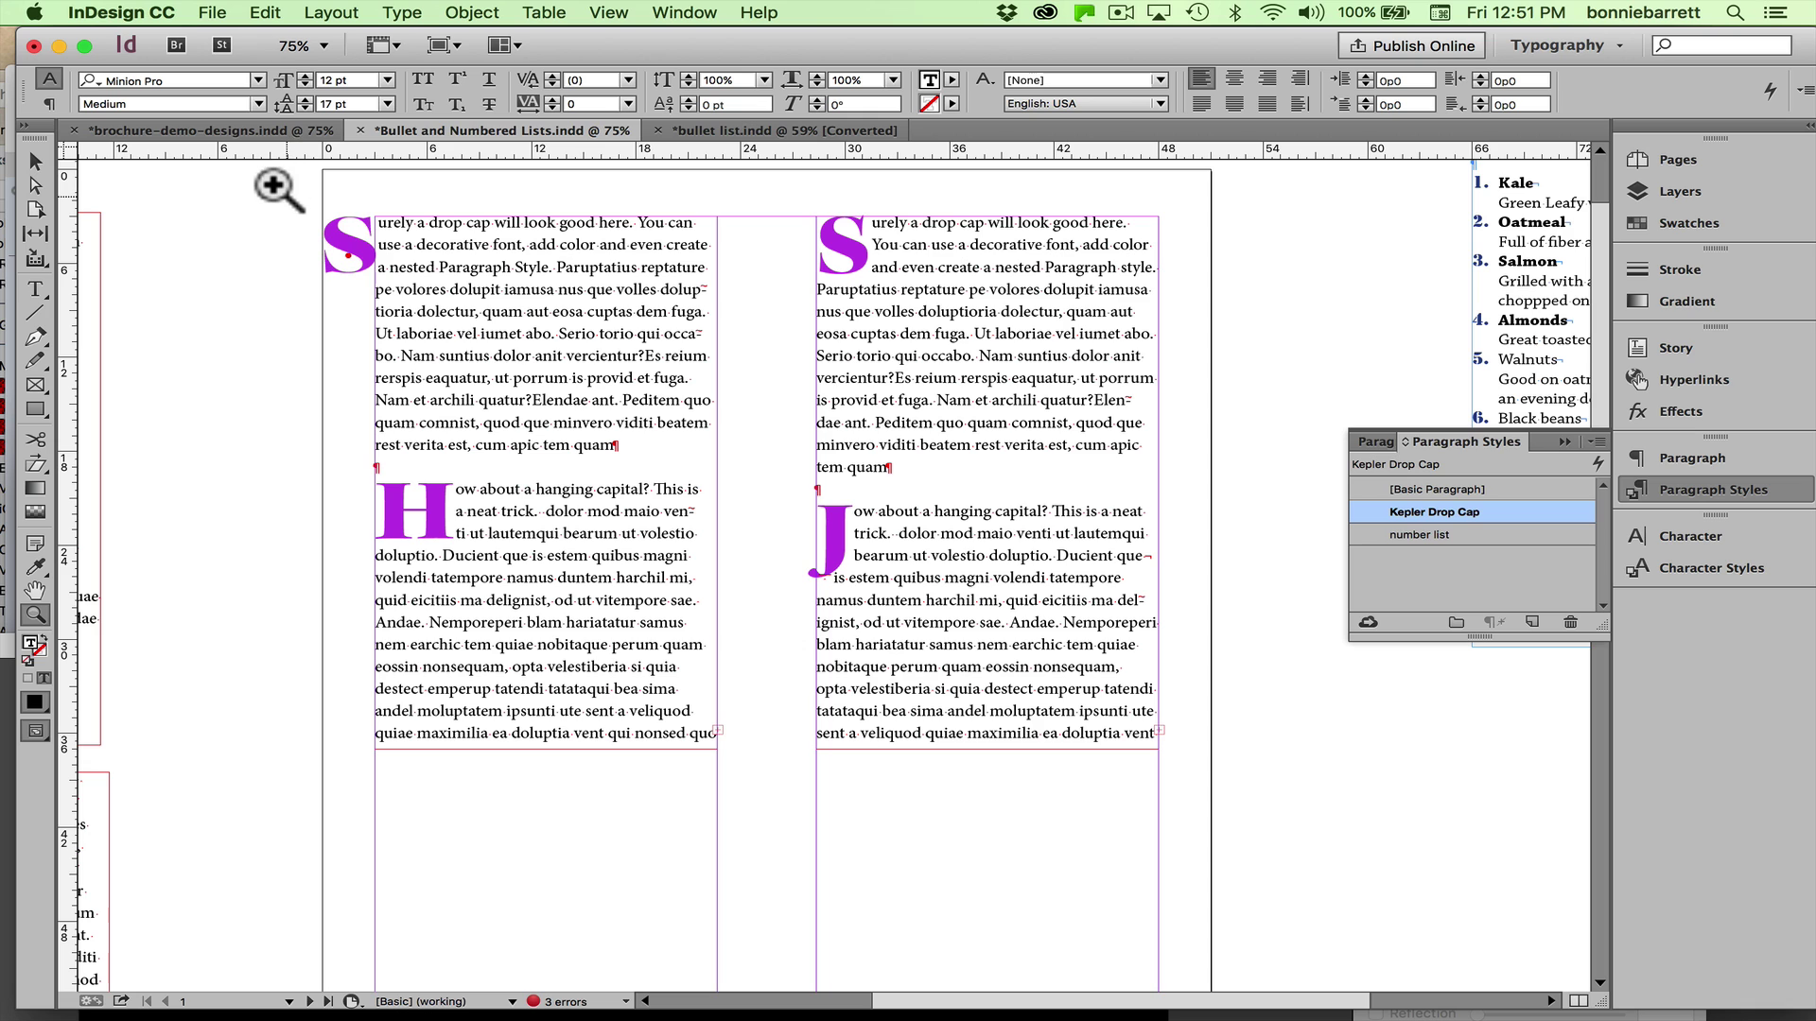
Zoom in on the violet S drop cap and select its text frame as an object
left_click_drag(287, 198, 781, 525)
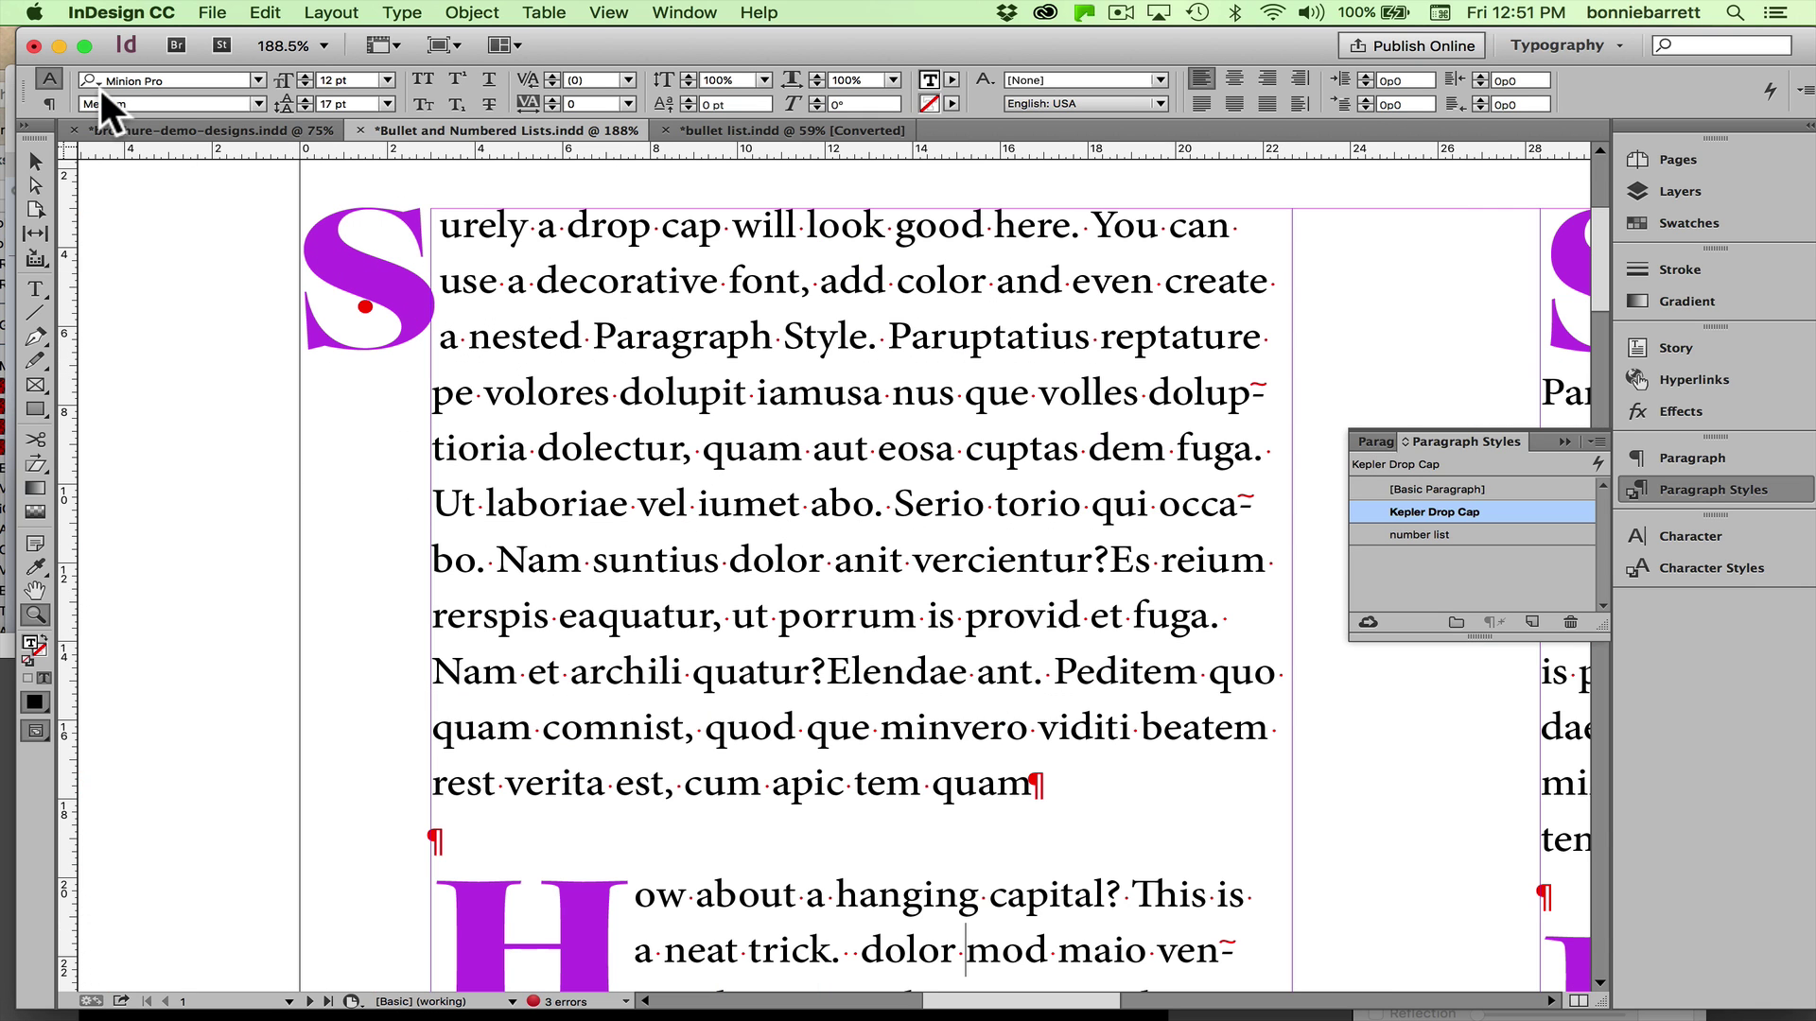
left_click(26, 155)
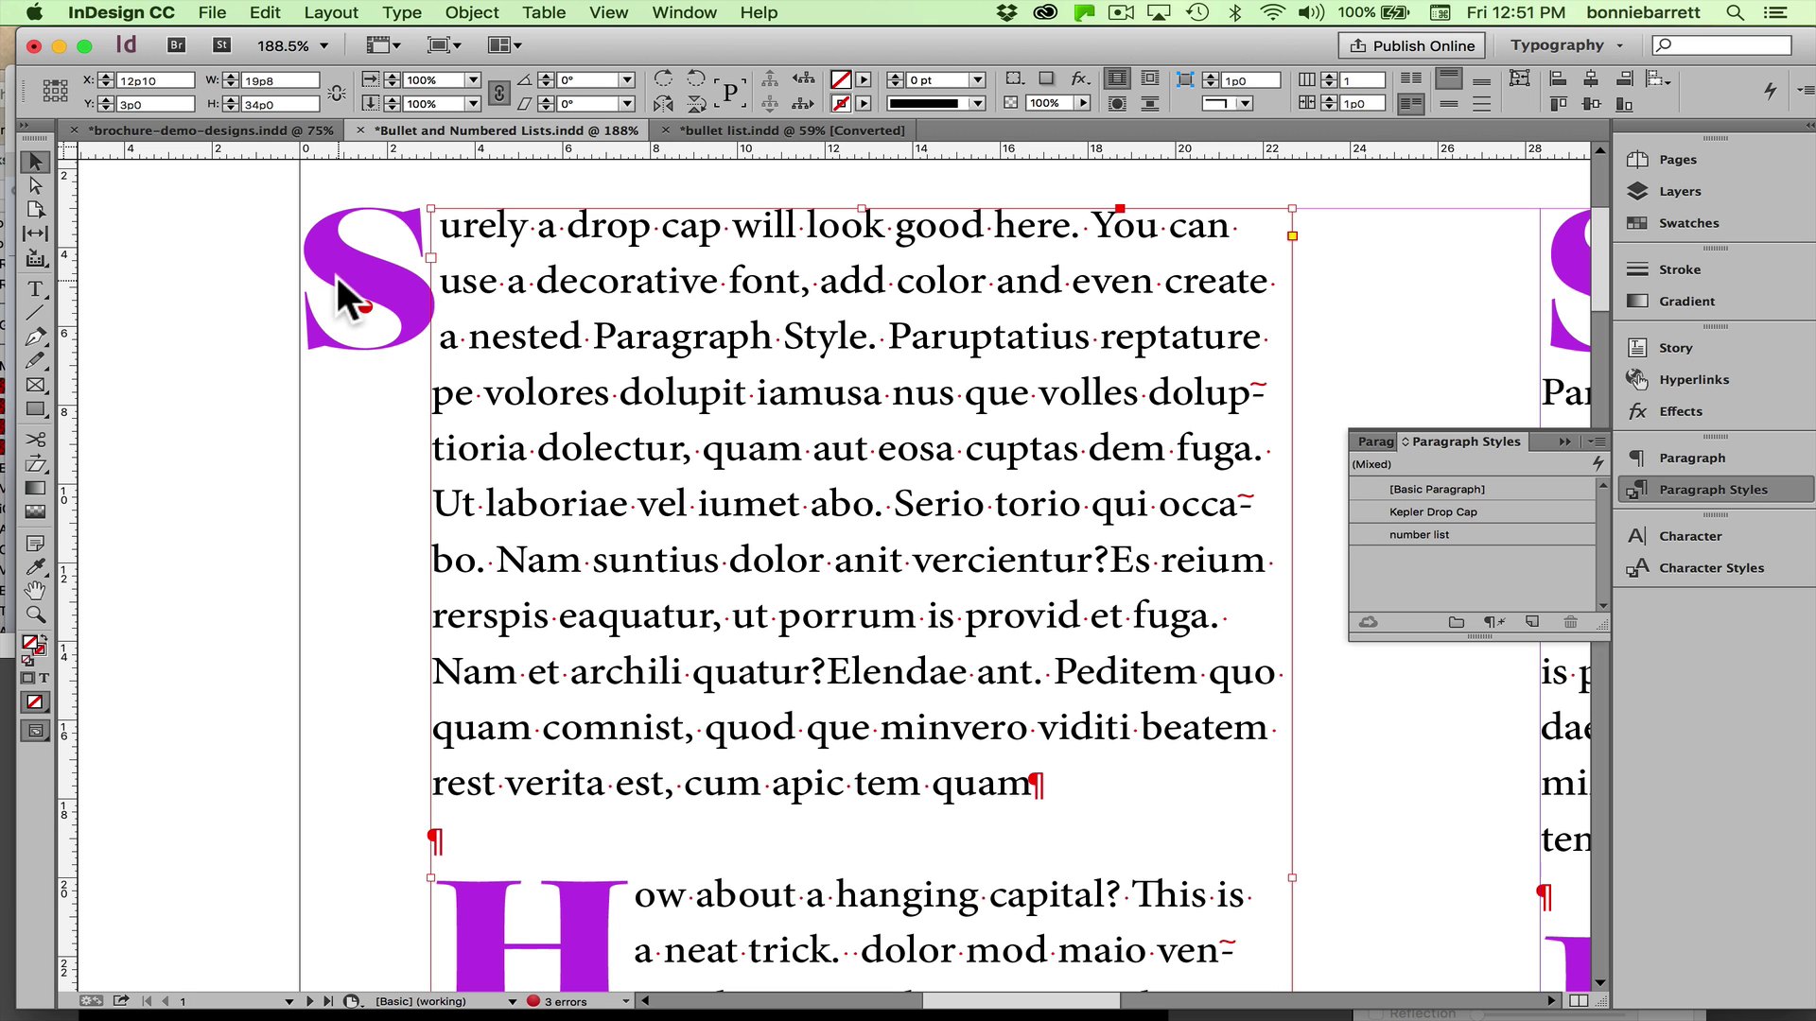
mouse_move(583, 355)
left_mouse_down()
mouse_move(324, 352)
mouse_move(492, 373)
mouse_move(409, 394)
mouse_move(418, 405)
mouse_move(584, 349)
left_mouse_up()
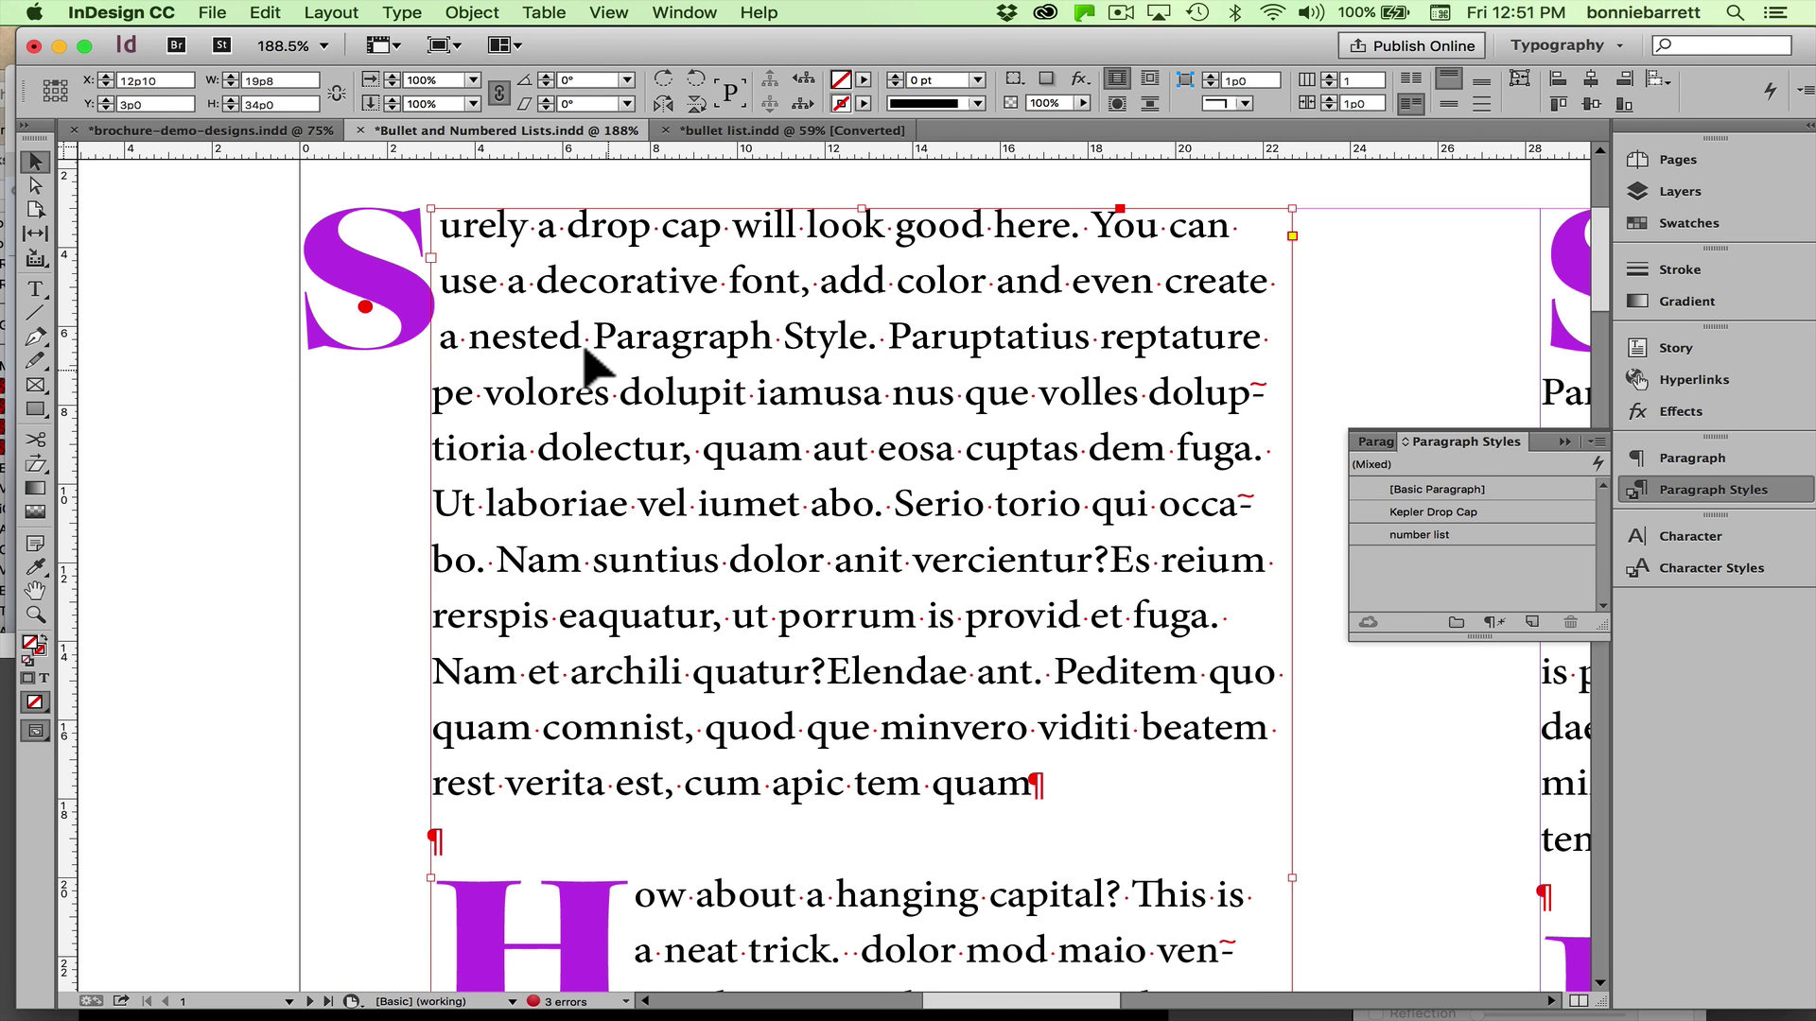